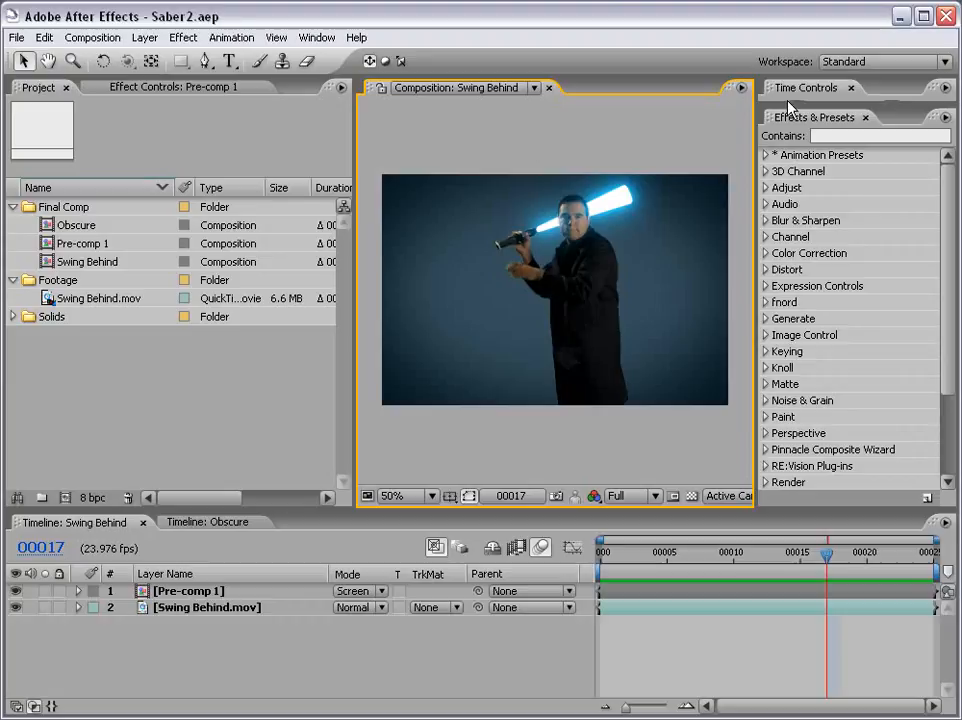
# Step: Create a new composition from the Swing Behind.mov footage
pyautogui.click(208, 524)
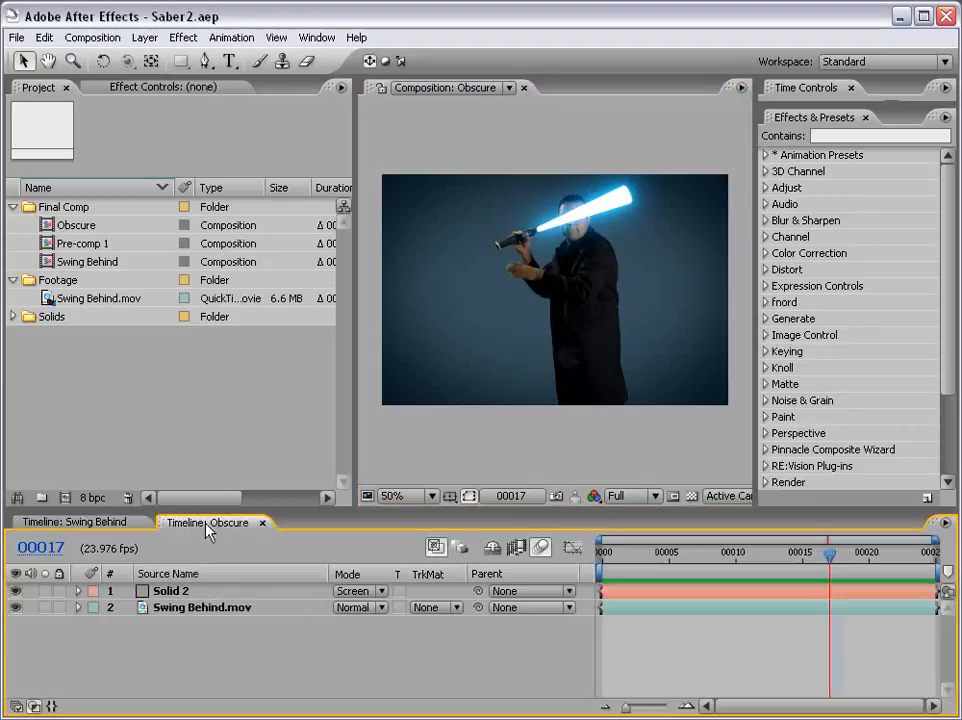
pyautogui.click(117, 525)
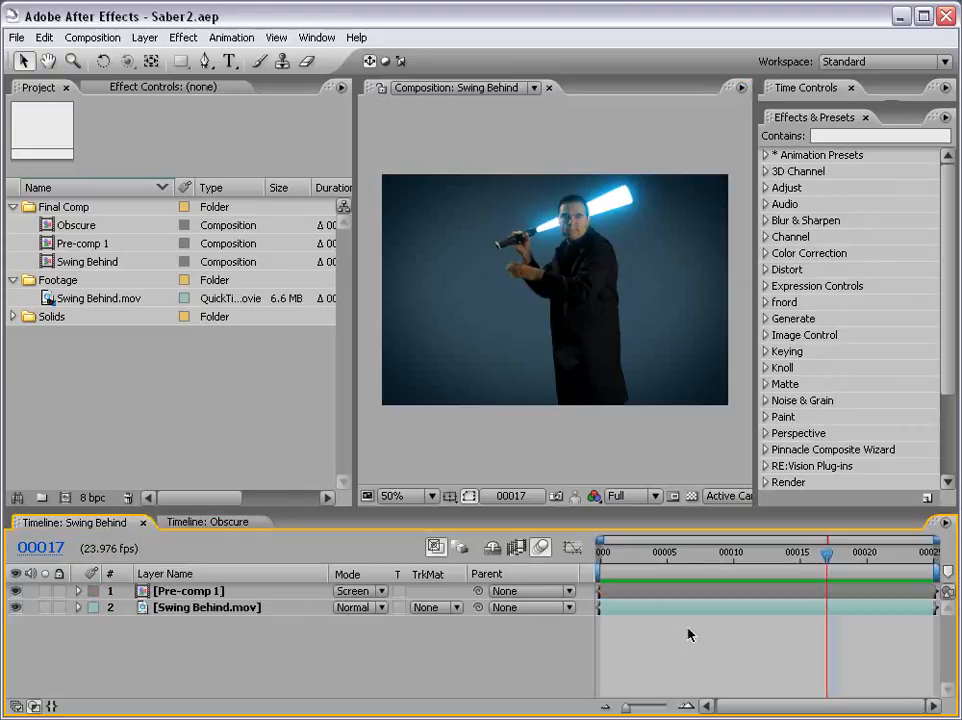
pyautogui.click(108, 393)
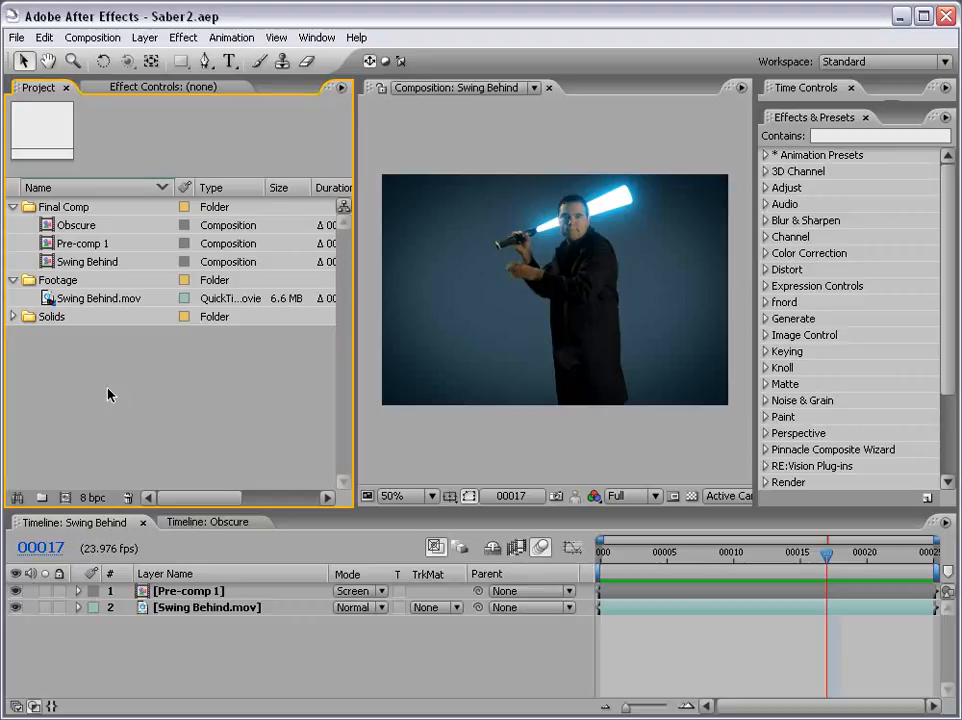
pyautogui.moveTo(50, 298); pyautogui.dragTo(65, 497)
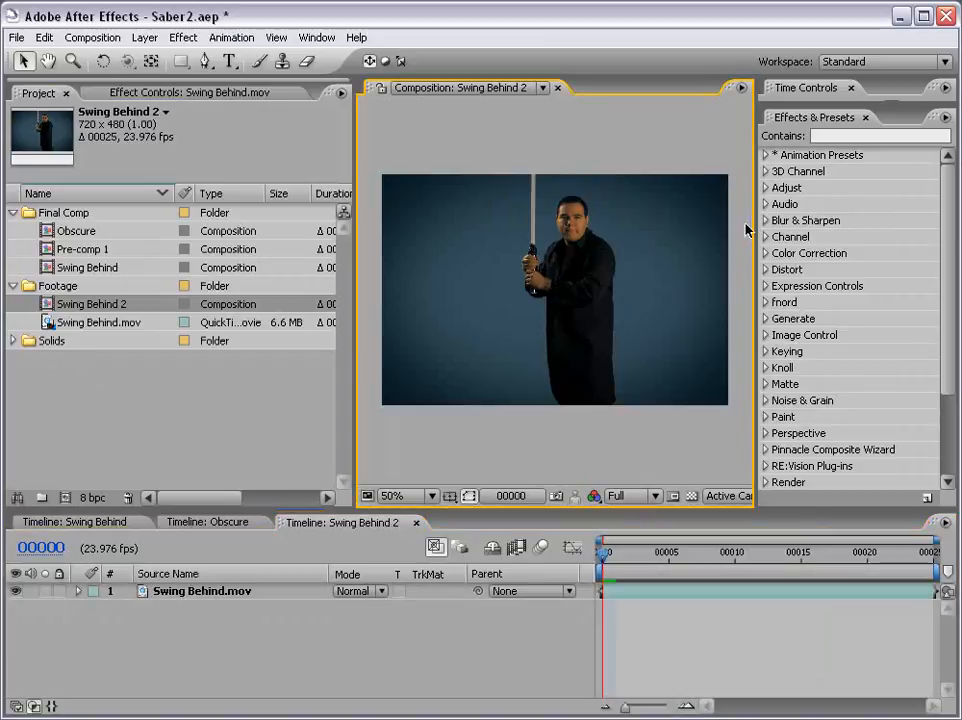
# Step: Find the Light_Saber_V2 preset in the VFX subfolder of the animation presets
pyautogui.click(766, 156)
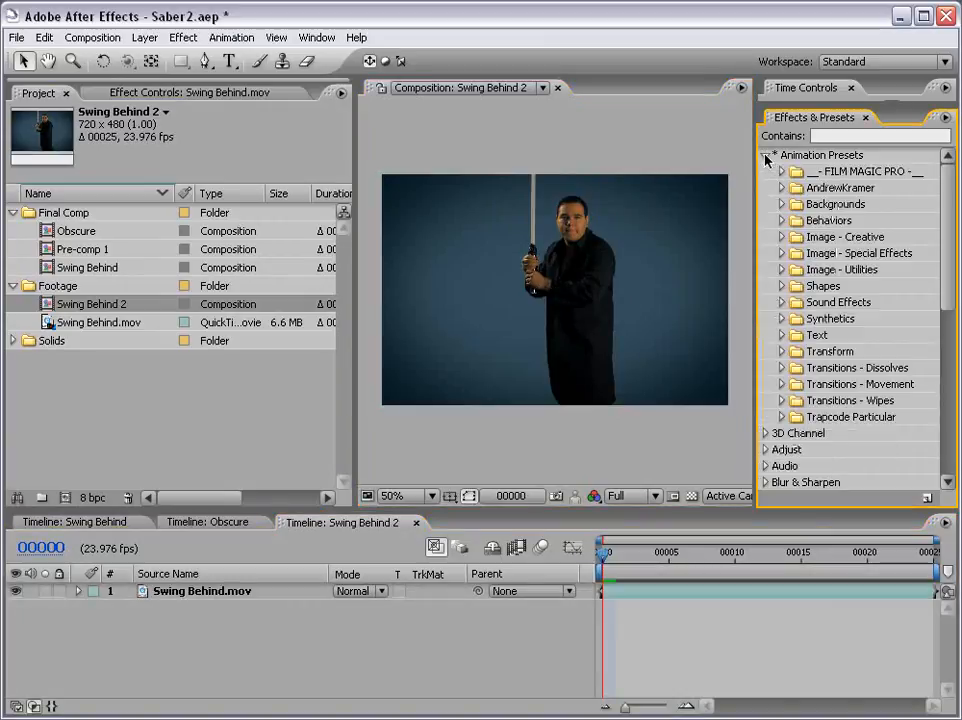
pyautogui.click(783, 188)
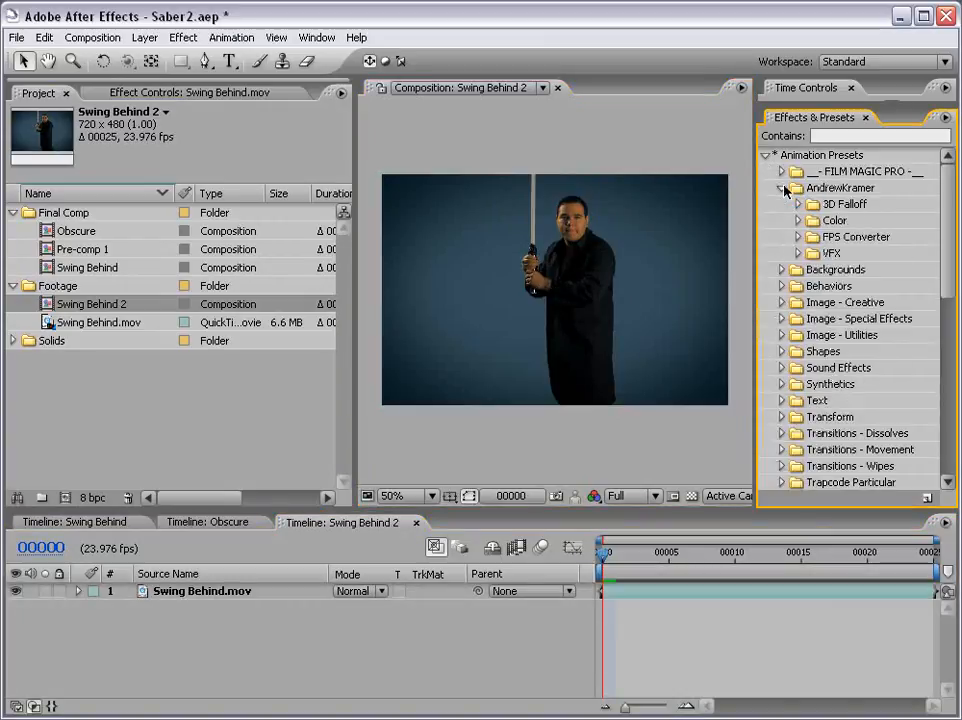
pyautogui.click(798, 253)
pyautogui.click(895, 304)
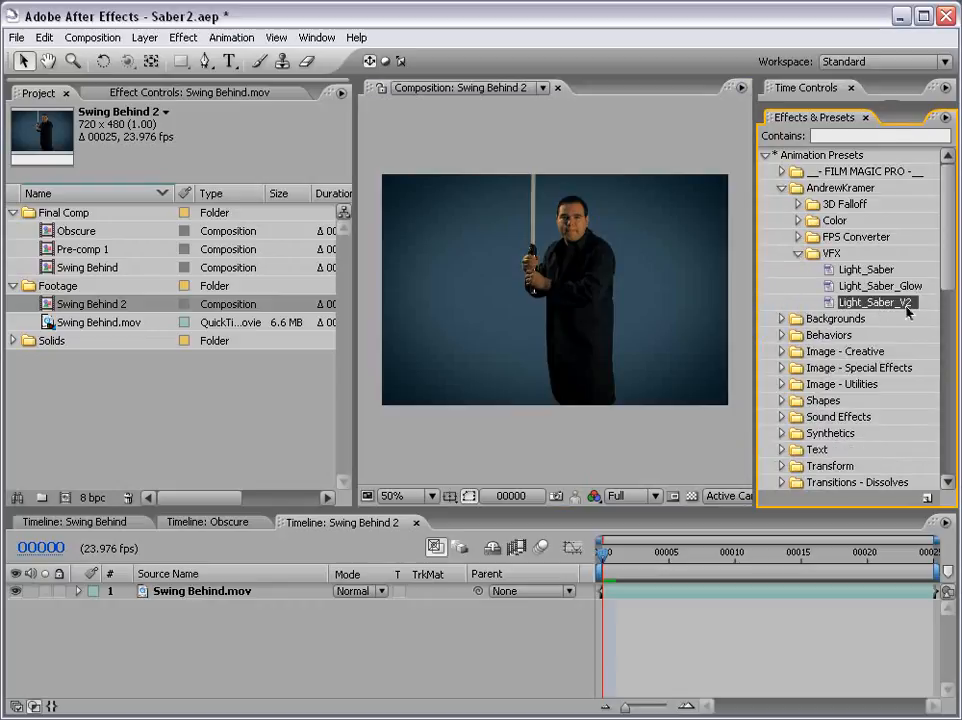
# Step: Switch to Windows Explorer to view where the After Effects 7.0 Presets folder stores custom presets, and return to After Effects
pyautogui.hotkey('alt', 'Tab')
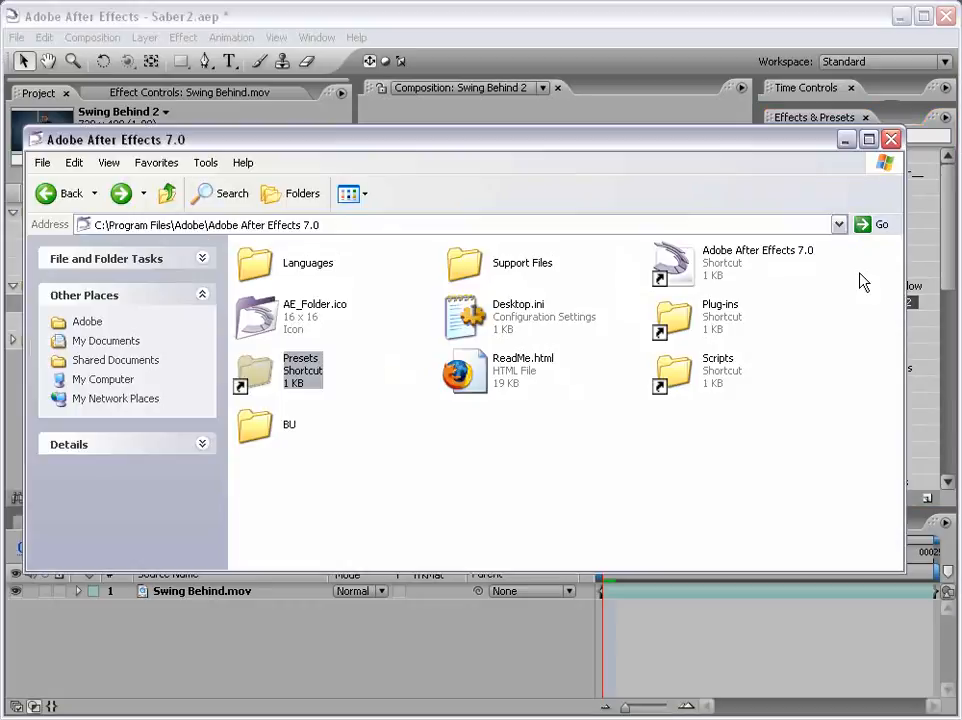
pyautogui.click(404, 425)
pyautogui.doubleClick(278, 383)
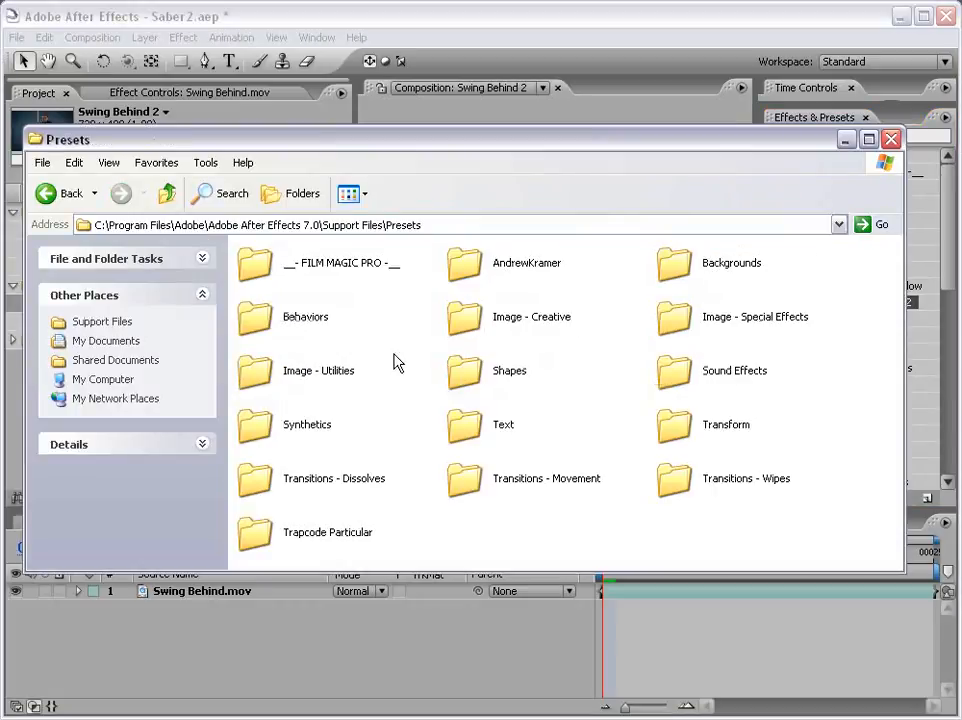
pyautogui.click(466, 279)
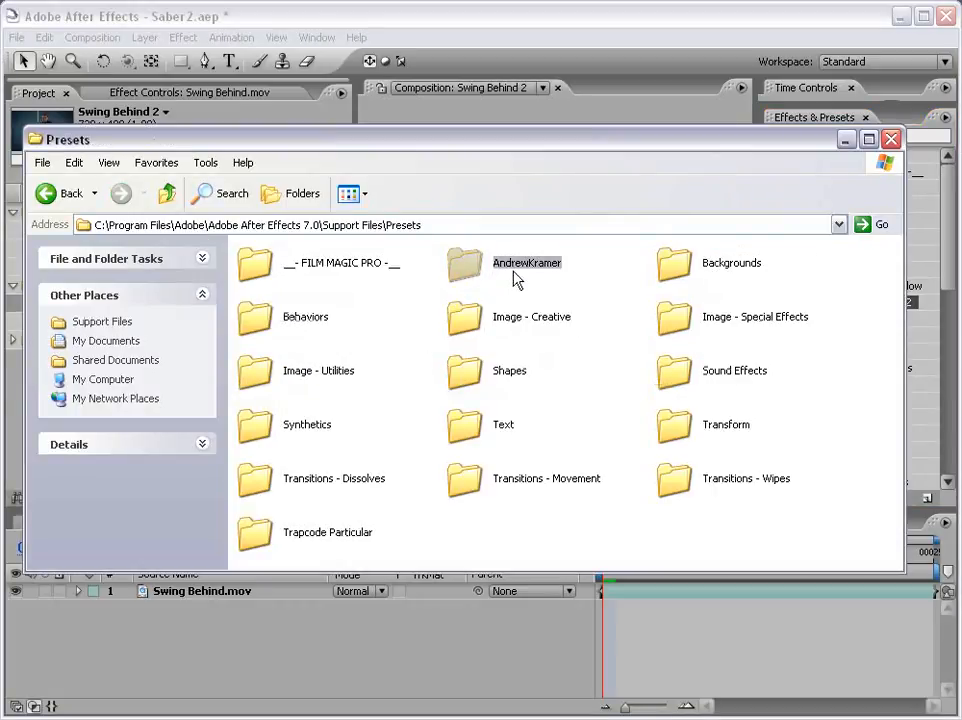
pyautogui.press('BackSpace')
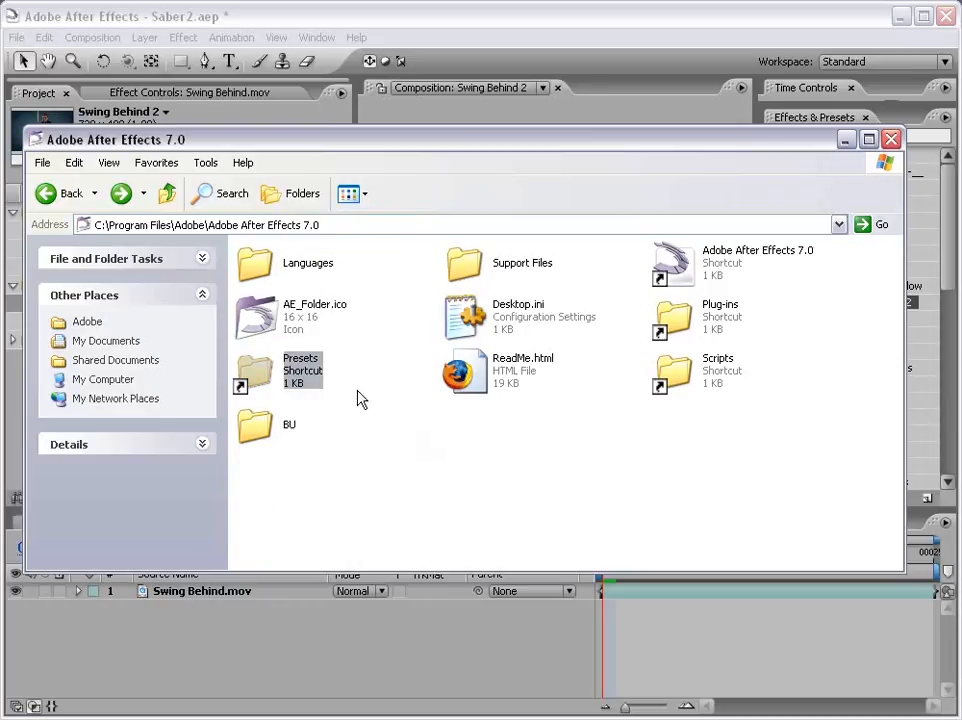
pyautogui.click(318, 19)
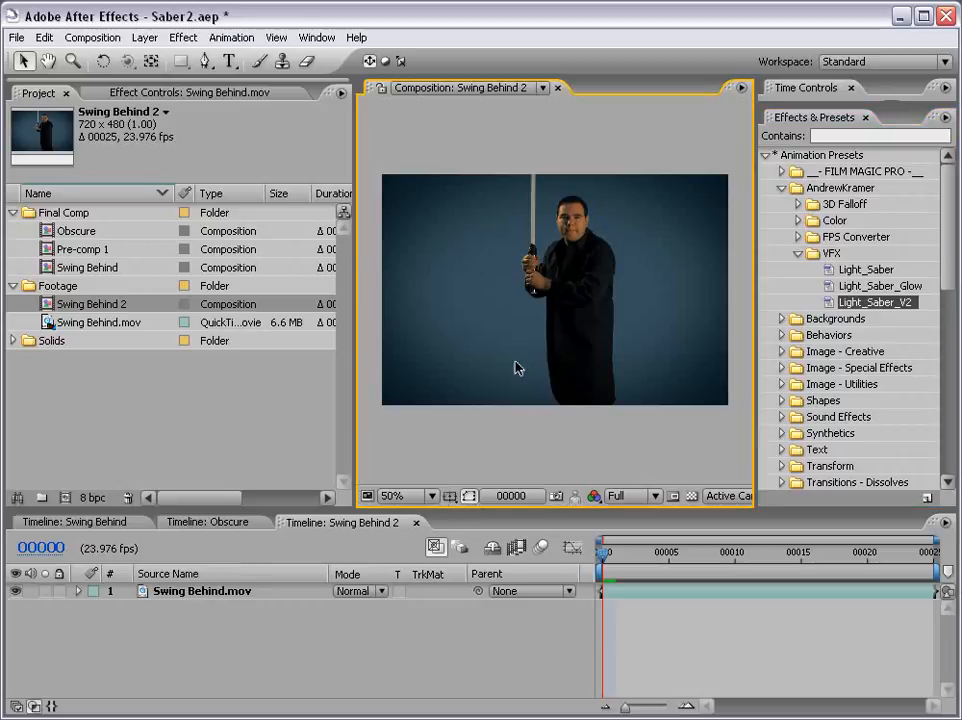
# Step: Add a new gray solid covering the whole frame above the Swing Behind.mov layer
pyautogui.click(144, 37)
pyautogui.moveTo(177, 62)
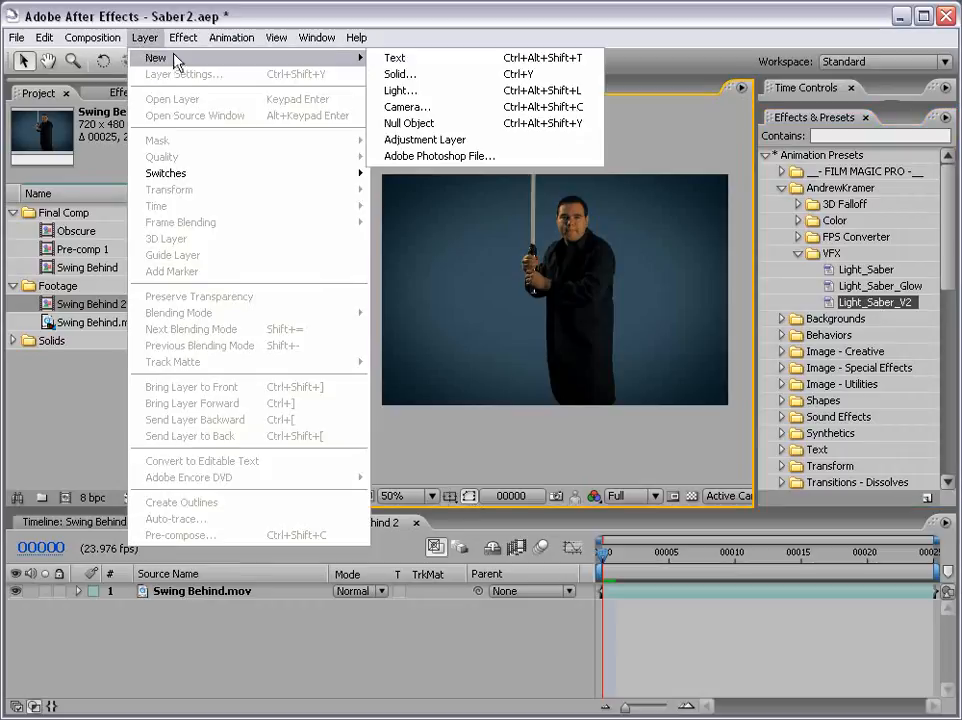
pyautogui.click(420, 76)
pyautogui.click(560, 537)
pyautogui.click(582, 593)
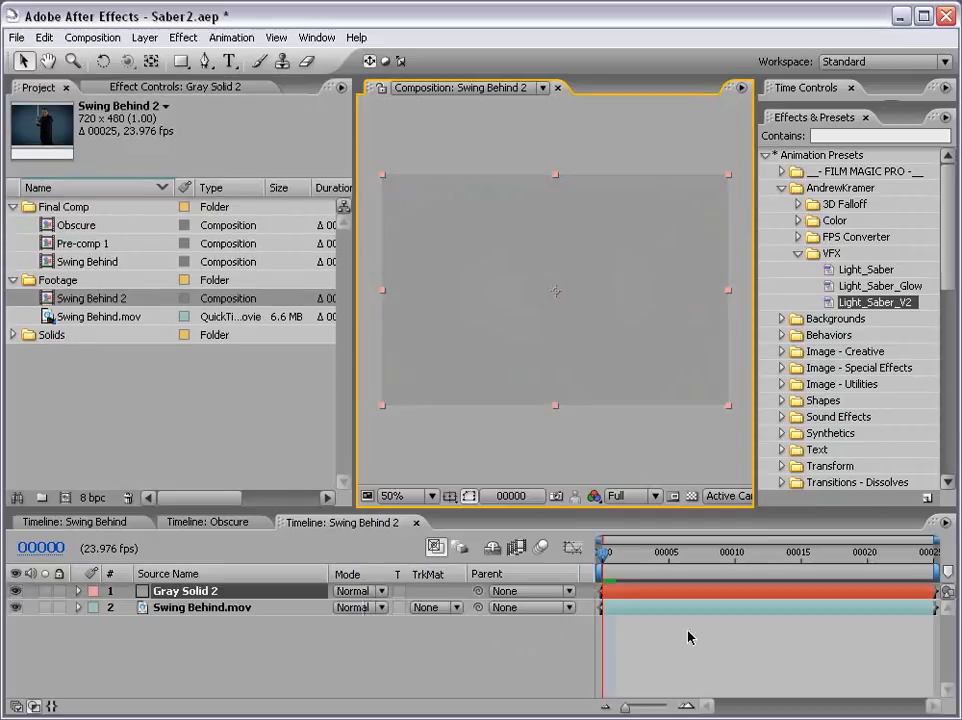
# Step: Apply the Light_Saber_V2 preset to the gray solid and collapse the effects beneath Saber_Controls
pyautogui.moveTo(876, 306); pyautogui.dragTo(588, 266)
pyautogui.moveTo(478, 278); pyautogui.dragTo(477, 275)
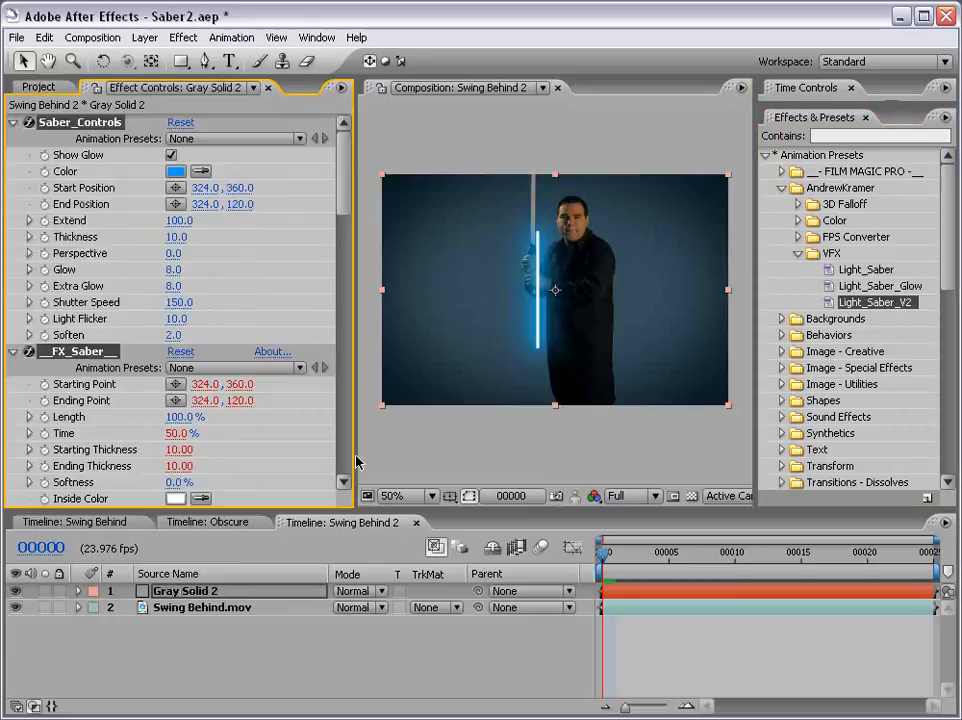
pyautogui.click(196, 596)
pyautogui.press('F3')
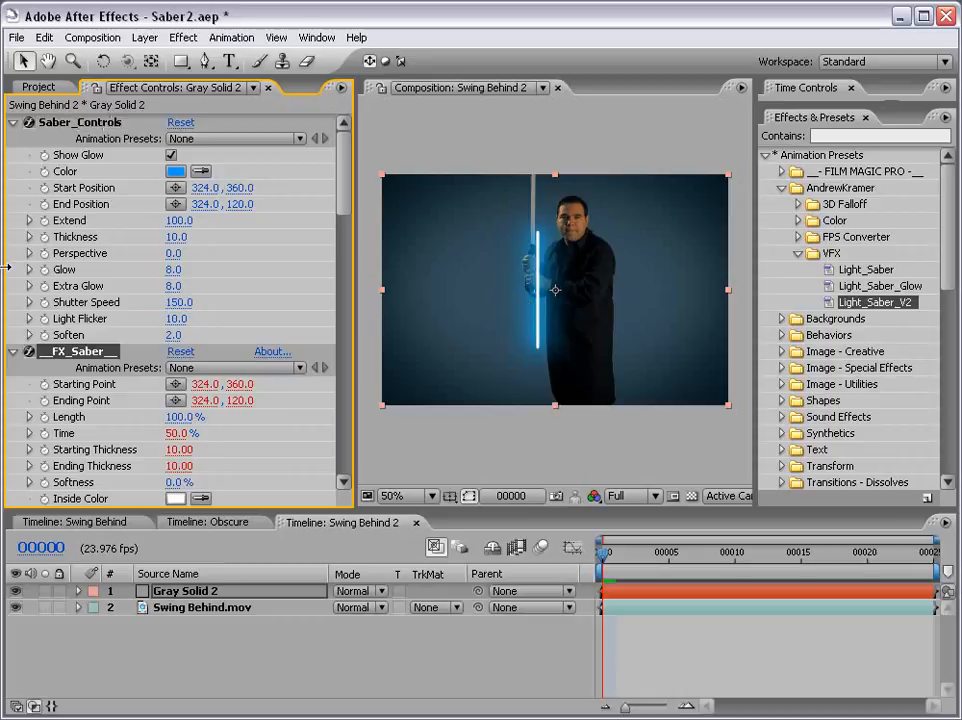
pyautogui.click(13, 352)
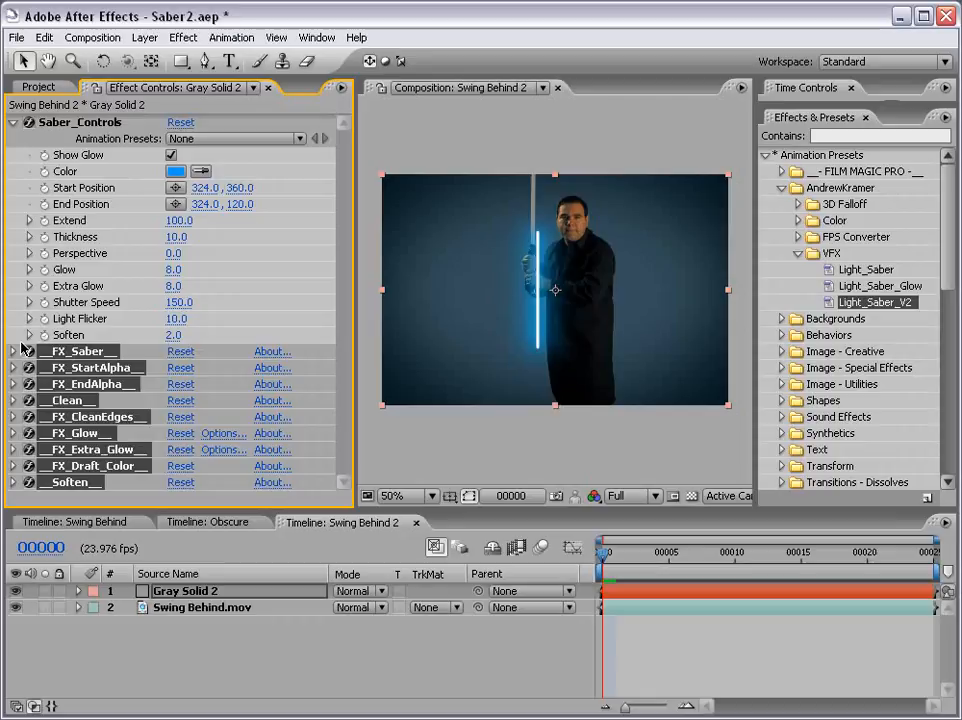
# Step: Place the saber over the prop blade, with Start Position at about 316, 142 and End Position at about 314, -72
pyautogui.press('h')
pyautogui.scroll(1, 510, 261)
pyautogui.moveTo(515, 259); pyautogui.dragTo(535, 268)
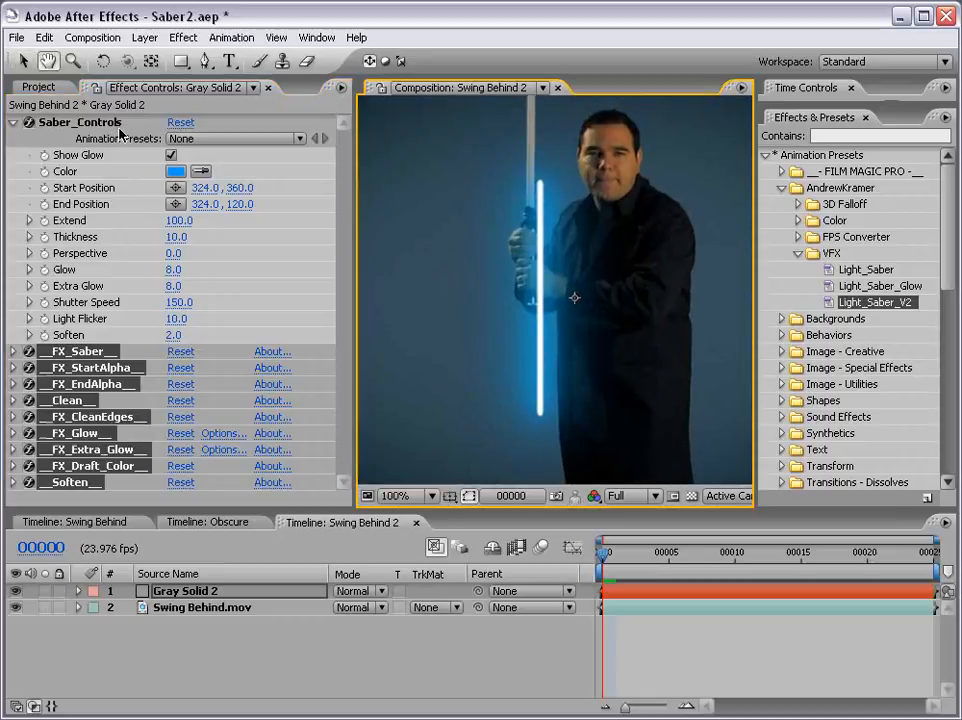
pyautogui.click(65, 124)
pyautogui.press('v')
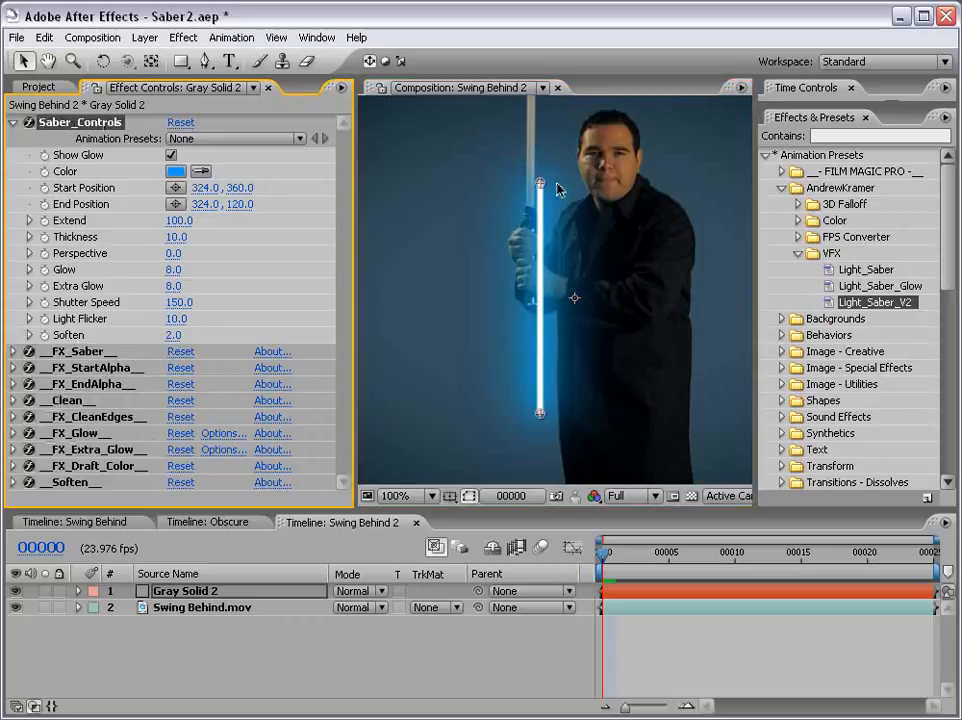
pyautogui.moveTo(540, 185); pyautogui.dragTo(608, 182)
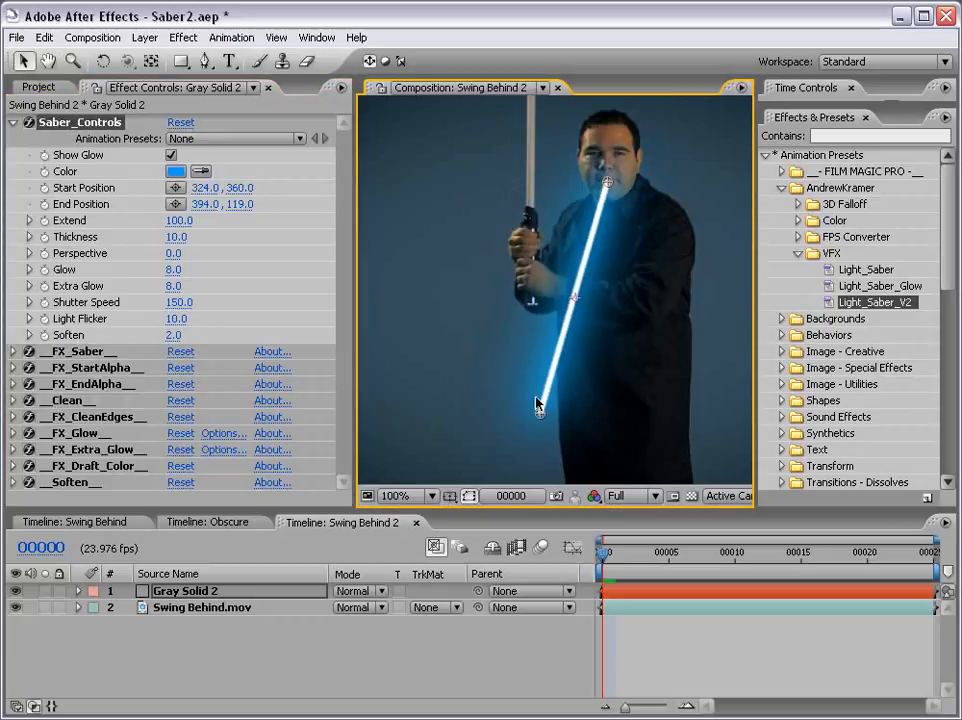
pyautogui.moveTo(540, 414); pyautogui.dragTo(558, 363)
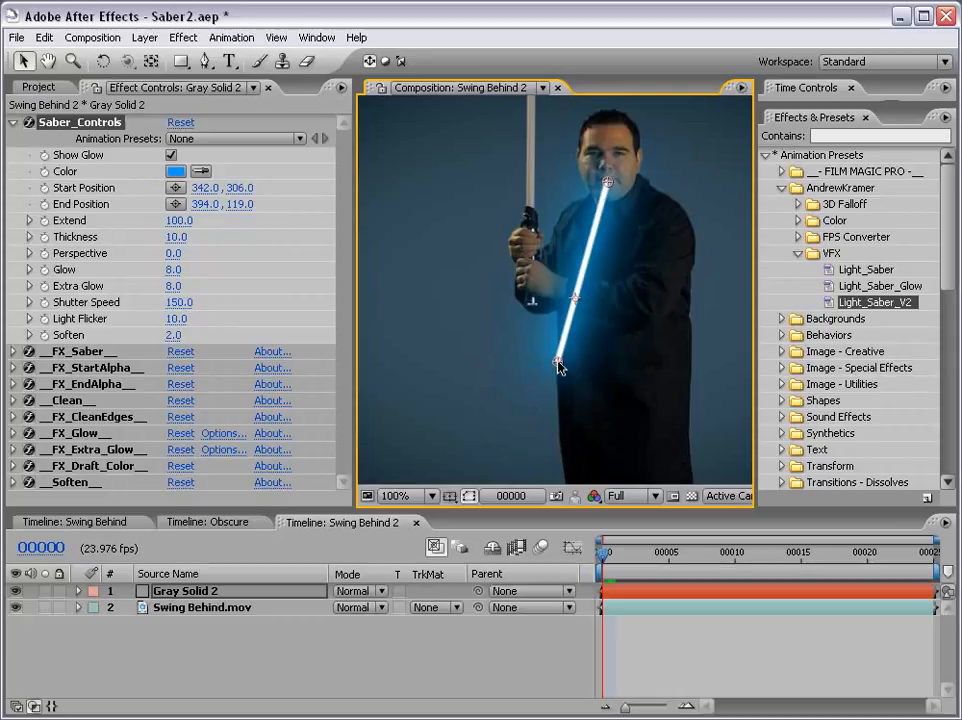
pyautogui.moveTo(606, 211); pyautogui.dragTo(591, 283)
pyautogui.moveTo(544, 432); pyautogui.dragTo(515, 278)
pyautogui.moveTo(553, 245); pyautogui.dragTo(502, 147)
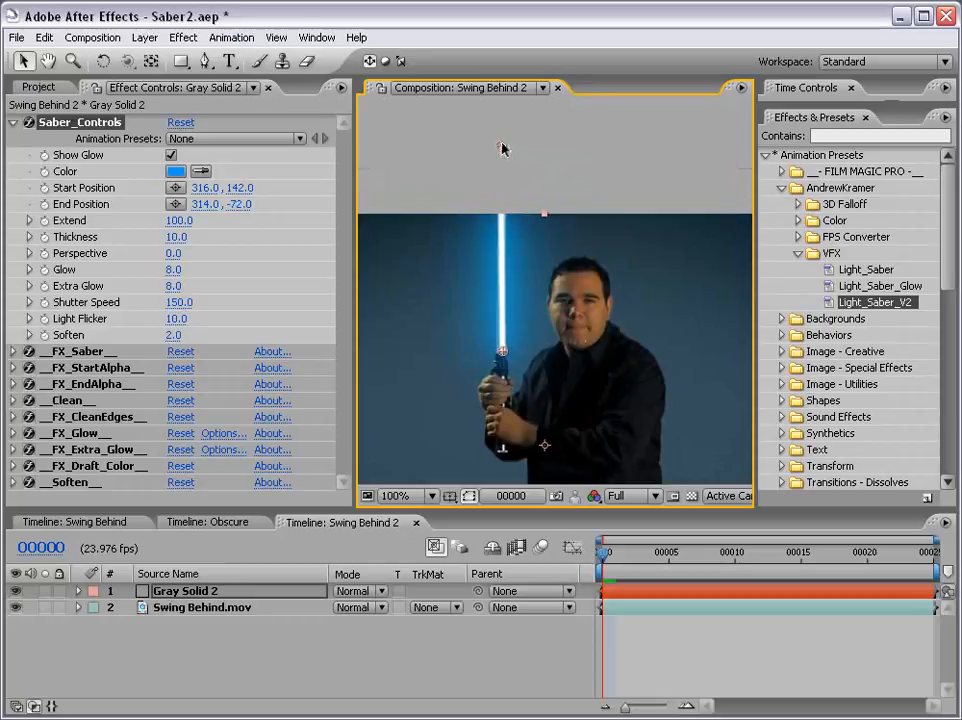
# Step: With the glow temporarily hidden, fine-tune Start Position to about 313, 142 and End Position to about 315, -70
pyautogui.click(171, 155)
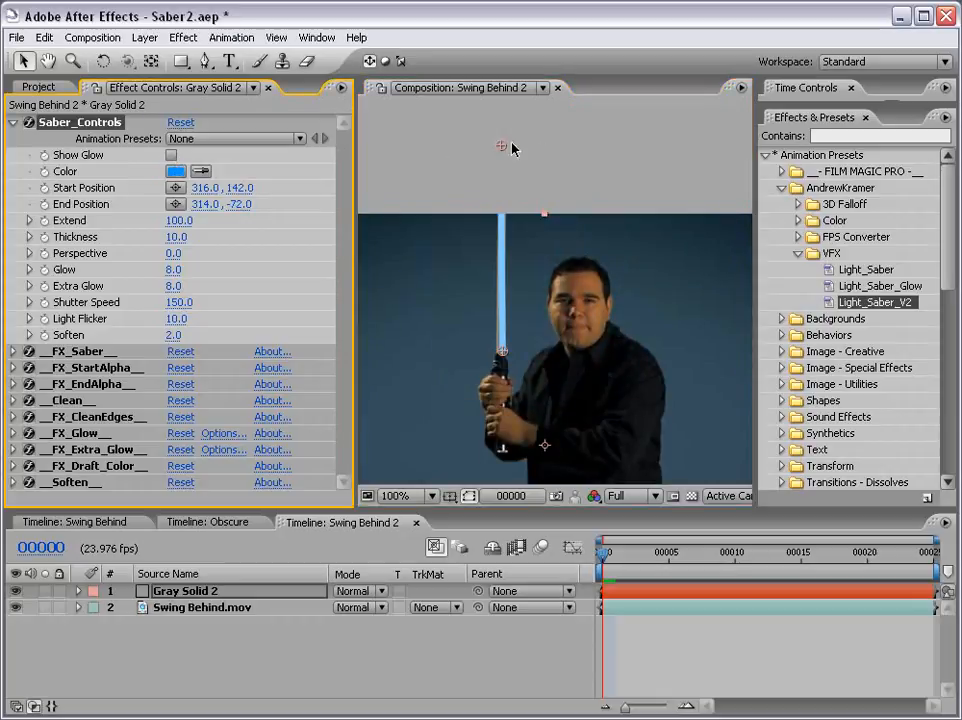
pyautogui.moveTo(502, 147)
pyautogui.mouseDown()
pyautogui.moveTo(636, 436)
pyautogui.moveTo(412, 352)
pyautogui.moveTo(531, 190)
pyautogui.moveTo(501, 147)
pyautogui.mouseUp()
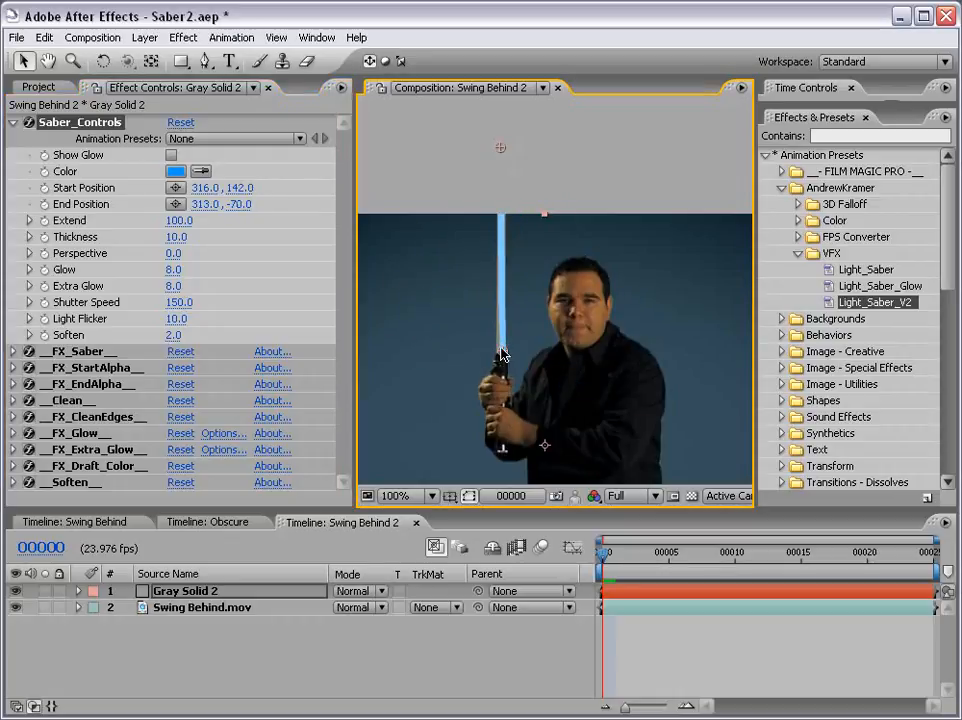
pyautogui.moveTo(499, 357); pyautogui.dragTo(499, 354)
pyautogui.moveTo(499, 150); pyautogui.dragTo(502, 150)
pyautogui.click(171, 156)
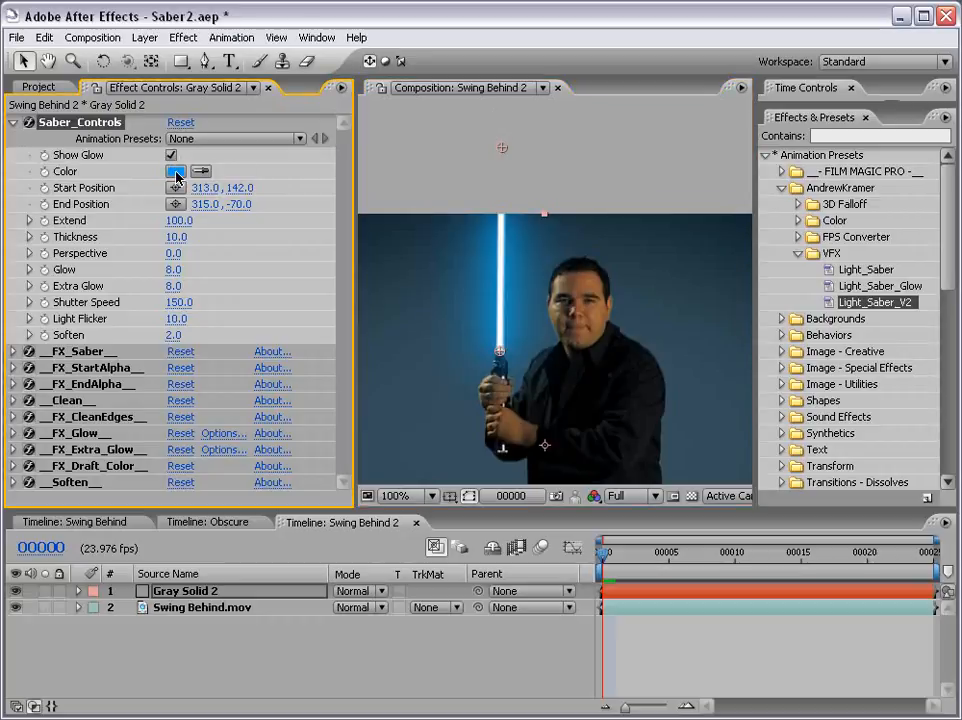
# Step: Try green (00FF30) and purple as the saber color
pyautogui.click(176, 173)
pyautogui.moveTo(545, 408); pyautogui.dragTo(545, 544)
pyautogui.moveTo(543, 408); pyautogui.dragTo(540, 468)
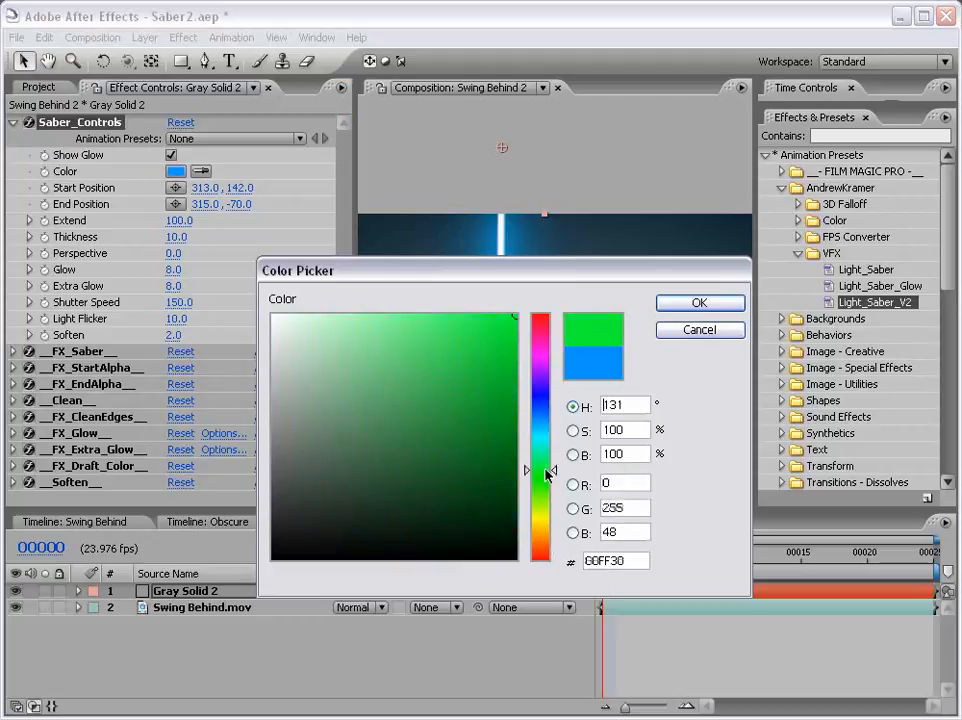
pyautogui.click(692, 305)
pyautogui.click(175, 175)
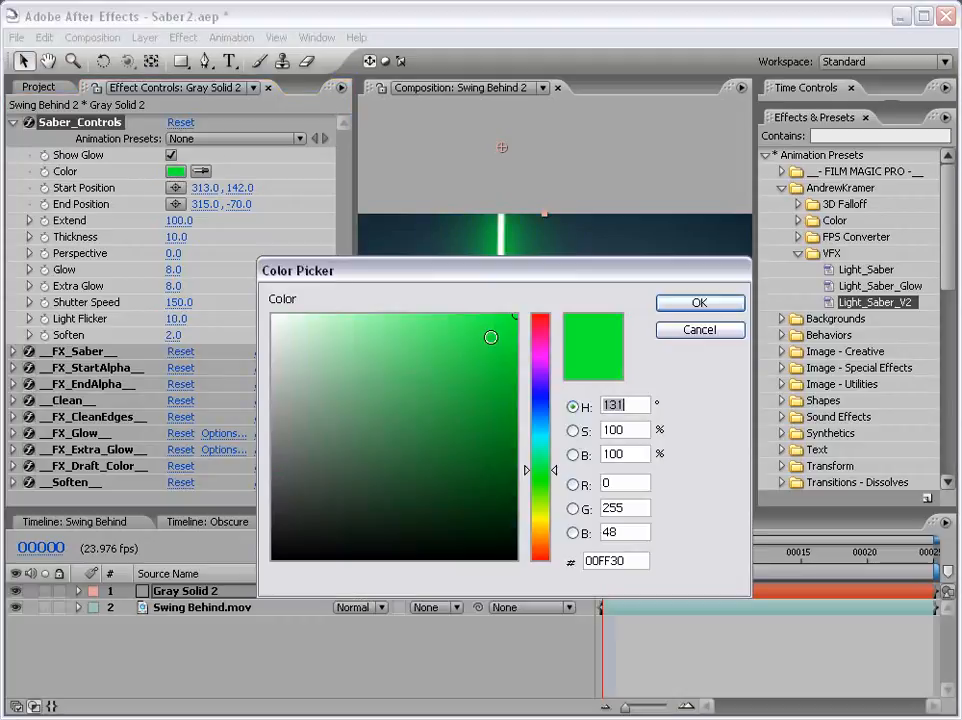
pyautogui.moveTo(548, 432); pyautogui.dragTo(548, 355)
pyautogui.click(698, 303)
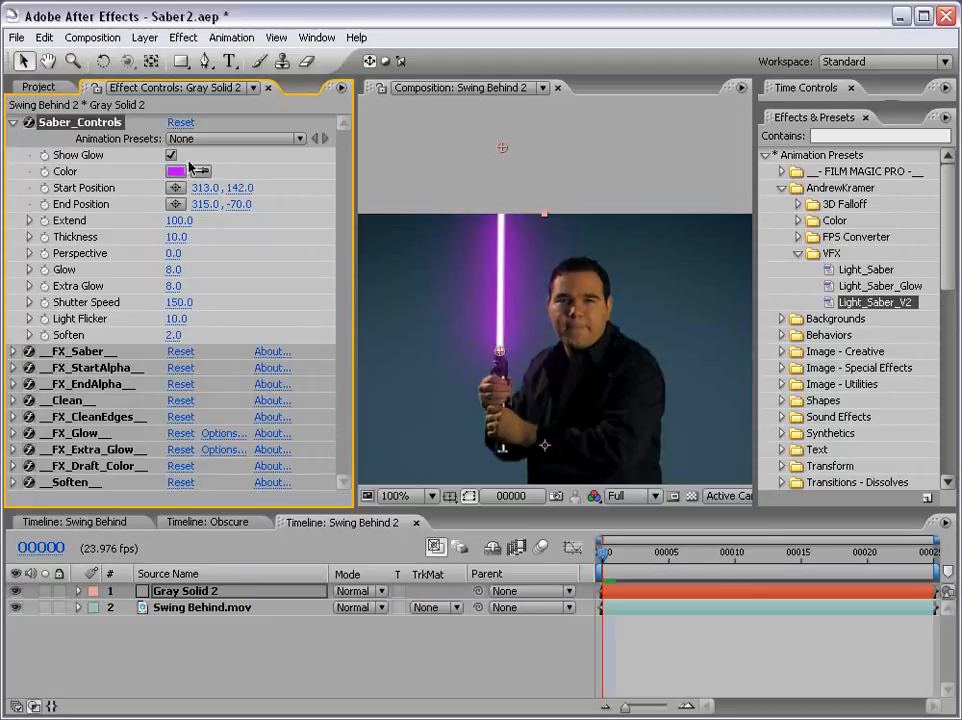
# Step: Set the saber color to green
pyautogui.click(175, 171)
pyautogui.moveTo(545, 438); pyautogui.dragTo(545, 467)
pyautogui.click(698, 303)
# Step: Try a saber Thickness of 12 and restore it to 10
pyautogui.moveTo(184, 220); pyautogui.dragTo(200, 237)
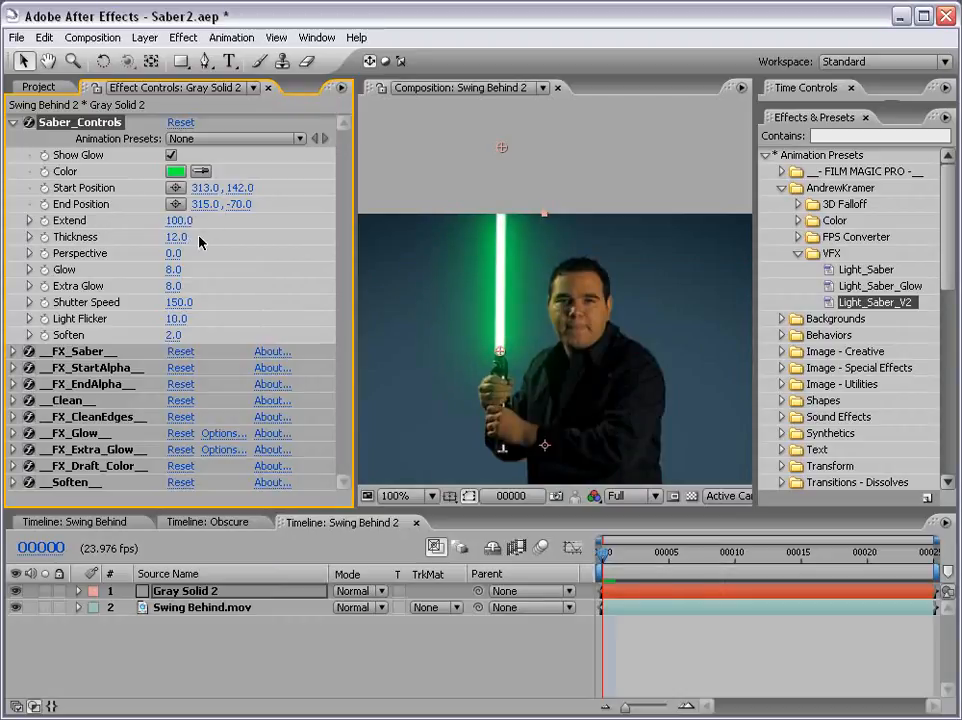
pyautogui.click(186, 237)
pyautogui.write('10')
pyautogui.press('Return')
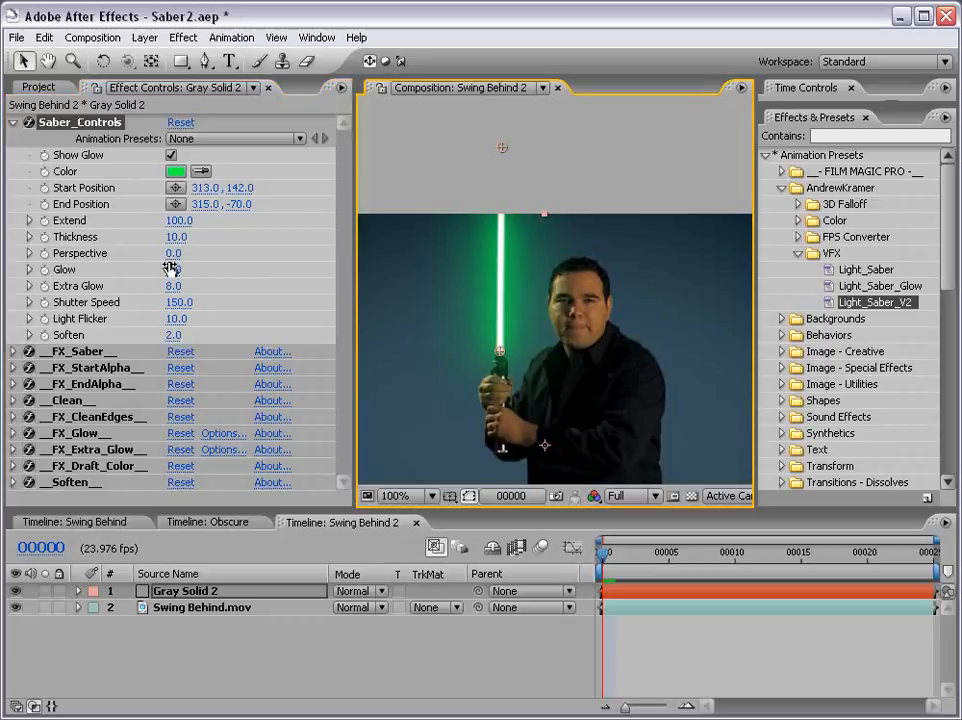
# Step: Try positive and negative Perspective values, ending at -4.8, and move the saber's End Position to about 431, 32
pyautogui.moveTo(502, 147); pyautogui.dragTo(673, 257)
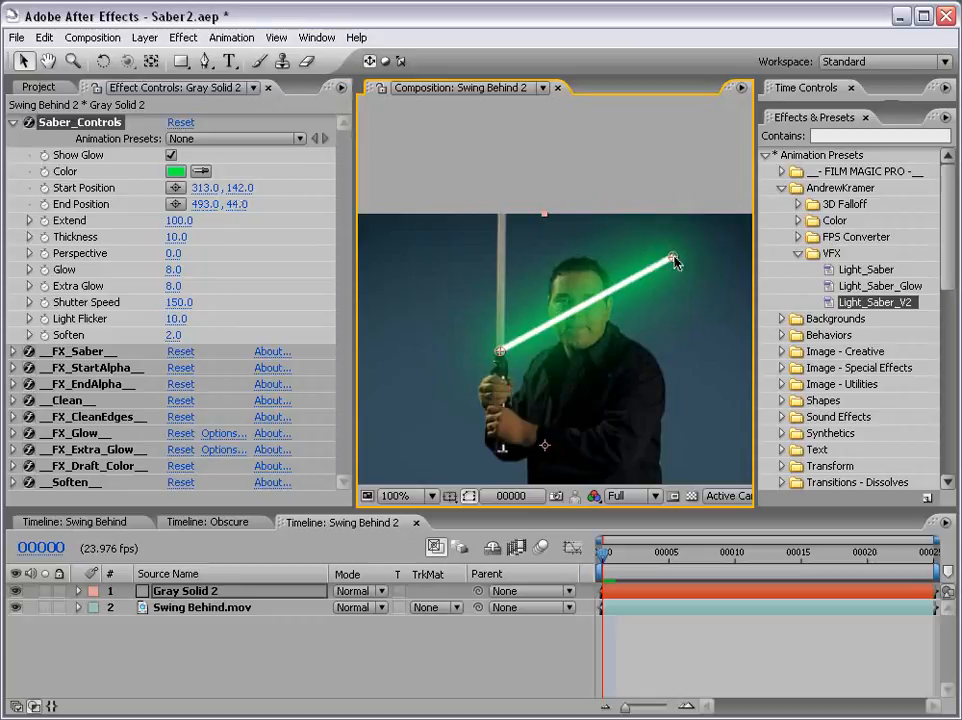
pyautogui.click(29, 253)
pyautogui.moveTo(187, 280); pyautogui.dragTo(276, 282)
pyautogui.moveTo(673, 257); pyautogui.dragTo(498, 131)
pyautogui.moveTo(240, 285); pyautogui.dragTo(155, 281)
pyautogui.moveTo(501, 133); pyautogui.dragTo(614, 250)
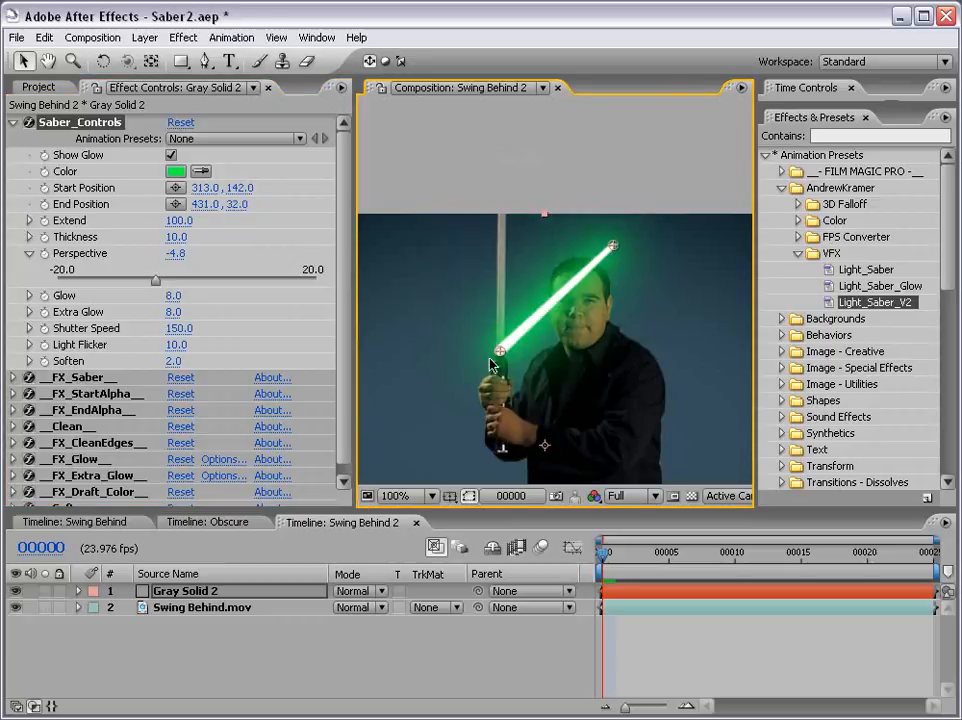
# Step: Set the saber's Perspective to 0
pyautogui.click(174, 253)
pyautogui.write('0')
pyautogui.press('Return')
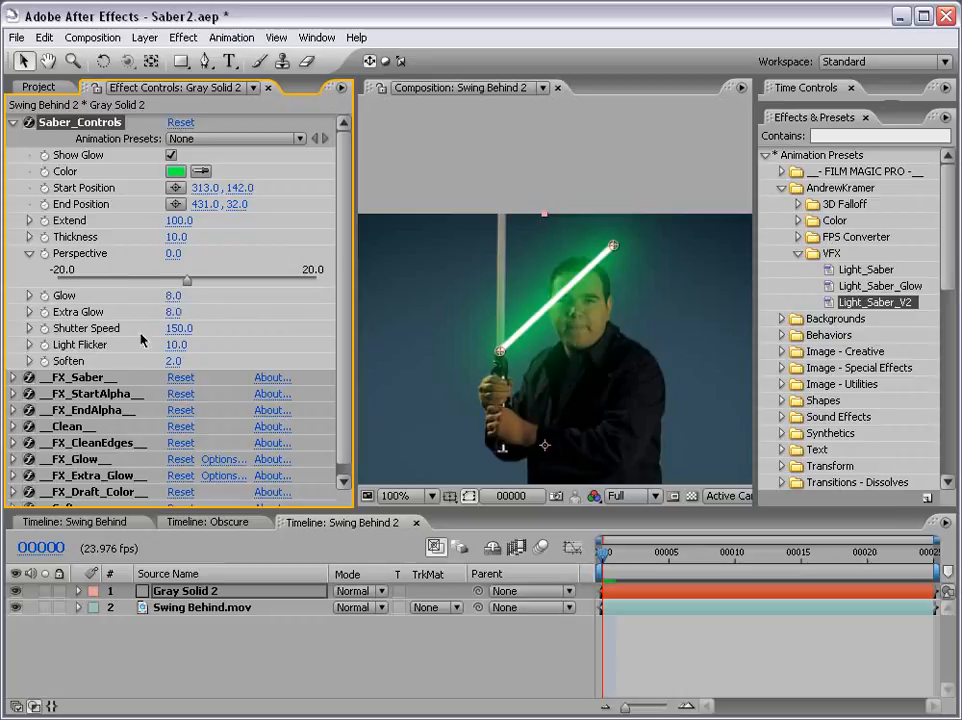
# Step: Set the saber's Shutter Speed to 150
pyautogui.click(176, 330)
pyautogui.write('150')
pyautogui.press('Return')
# Step: Try a Soften value of 10 on the saber, and set it to 0
pyautogui.click(173, 361)
pyautogui.write('10')
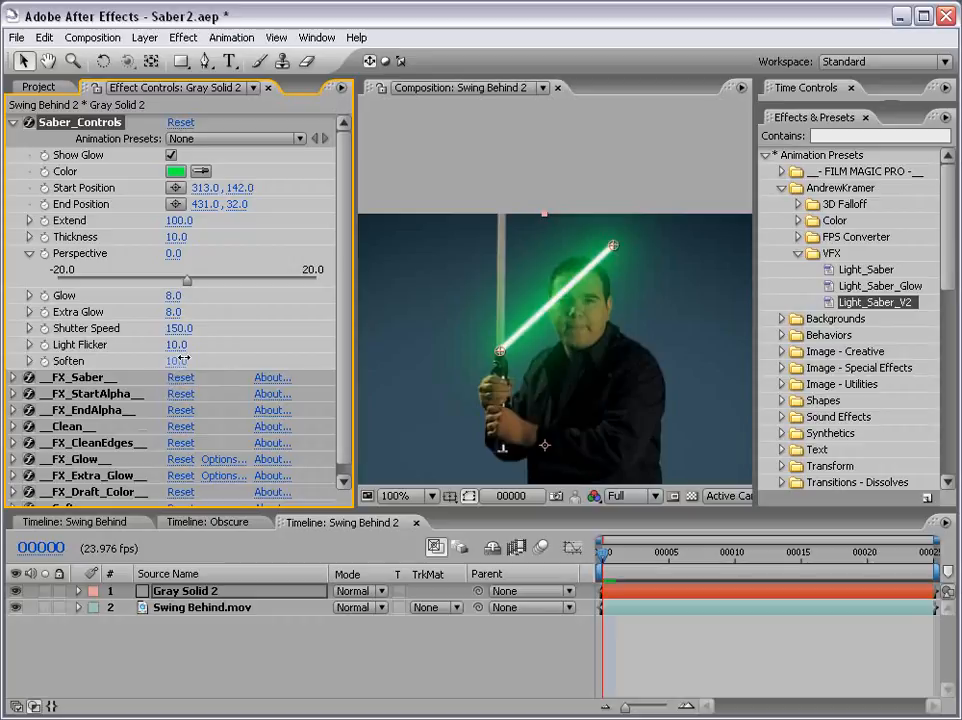
pyautogui.press('Return')
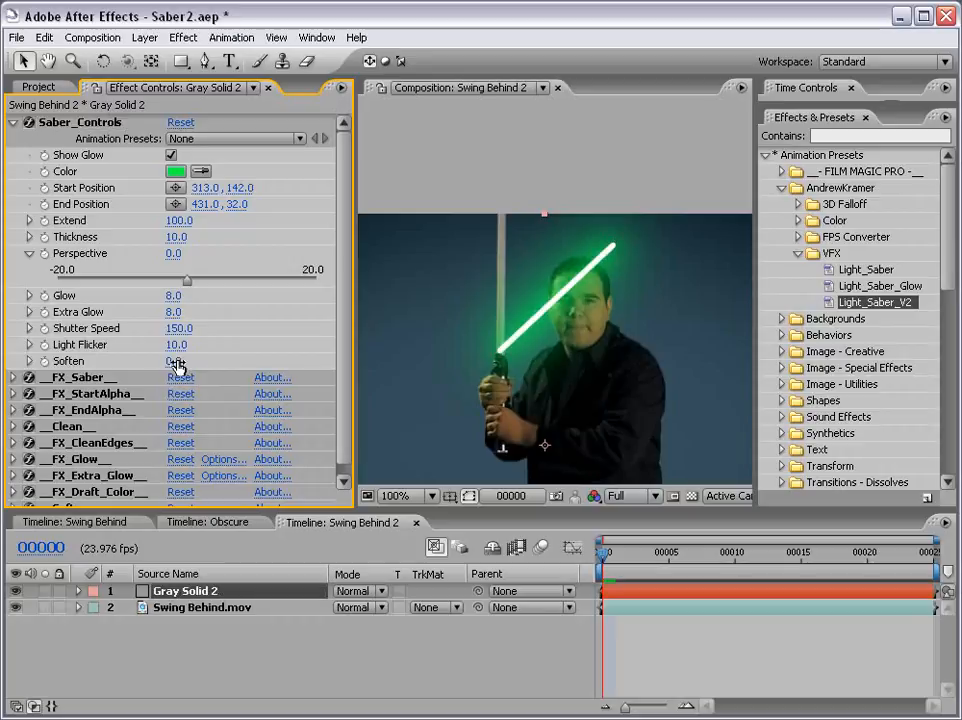
# Step: Reset the Saber_Controls effect on Gray Solid 2 to its default values
pyautogui.click(181, 122)
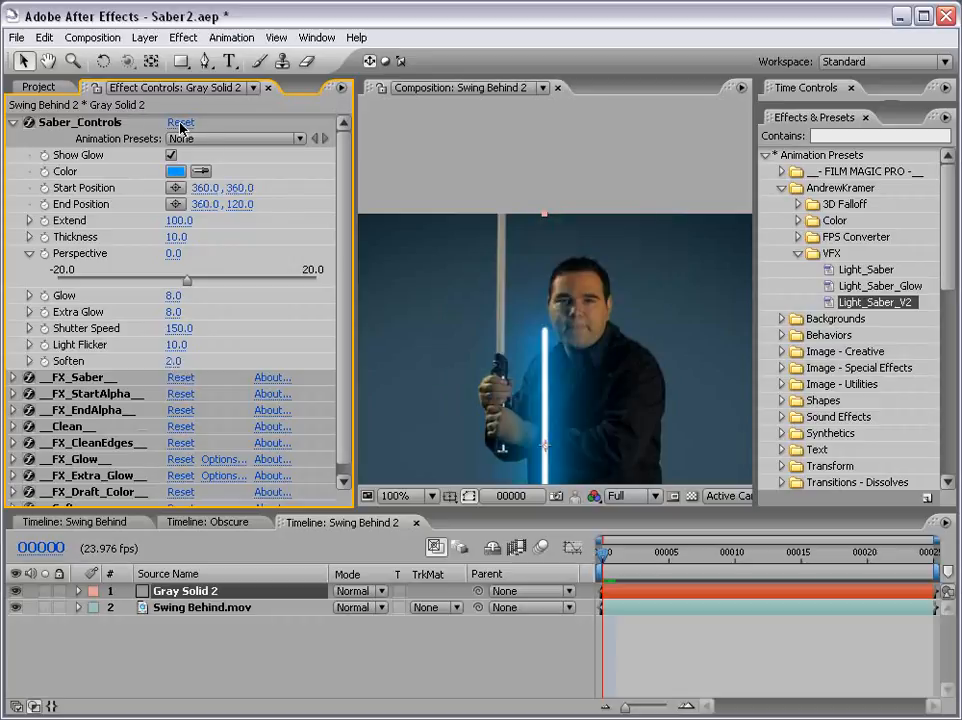
pyautogui.scroll(-2, 563, 350)
pyautogui.moveTo(571, 354); pyautogui.dragTo(553, 450)
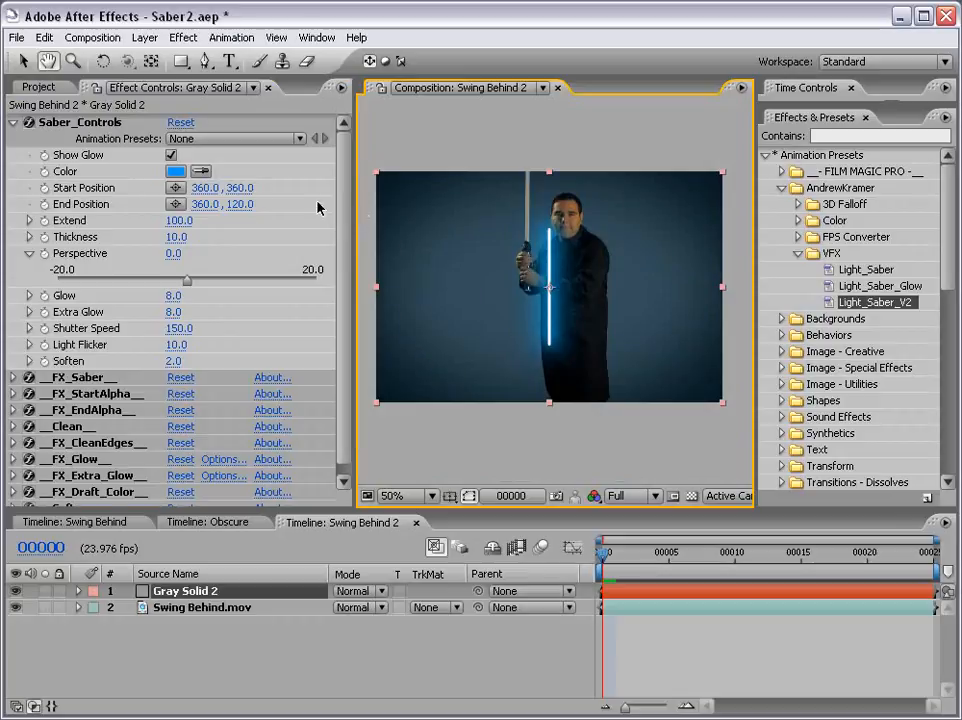
# Step: Look through the effects stacked below Saber_Controls, from __FX_Saber__ to __Soften__
pyautogui.click(350, 218)
pyautogui.scroll(-1, 350, 218)
pyautogui.click(75, 367)
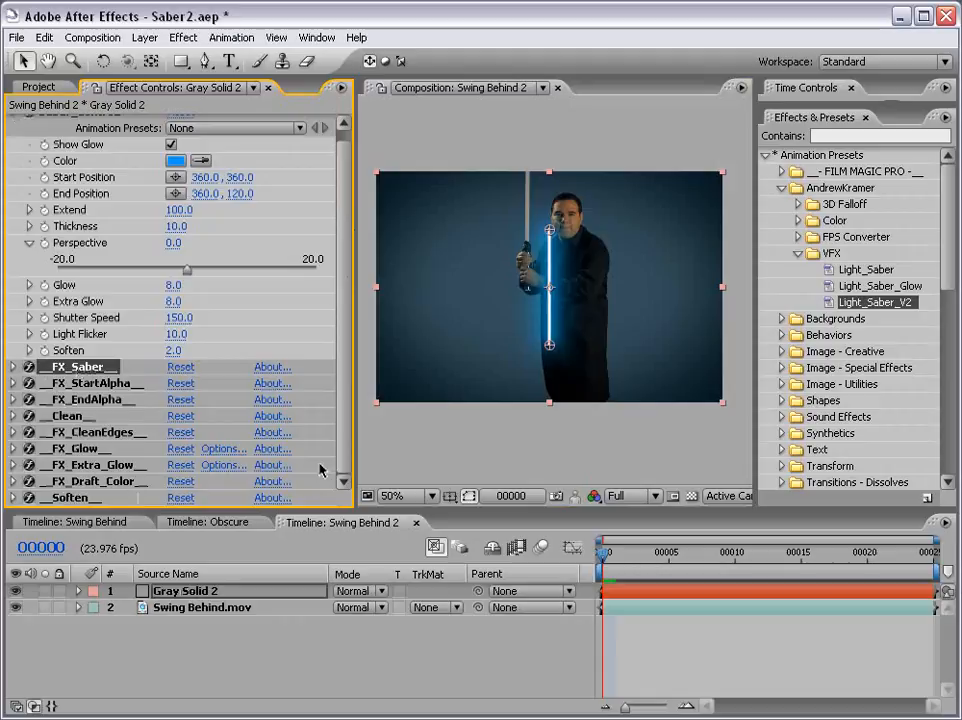
pyautogui.moveTo(345, 455); pyautogui.dragTo(346, 452)
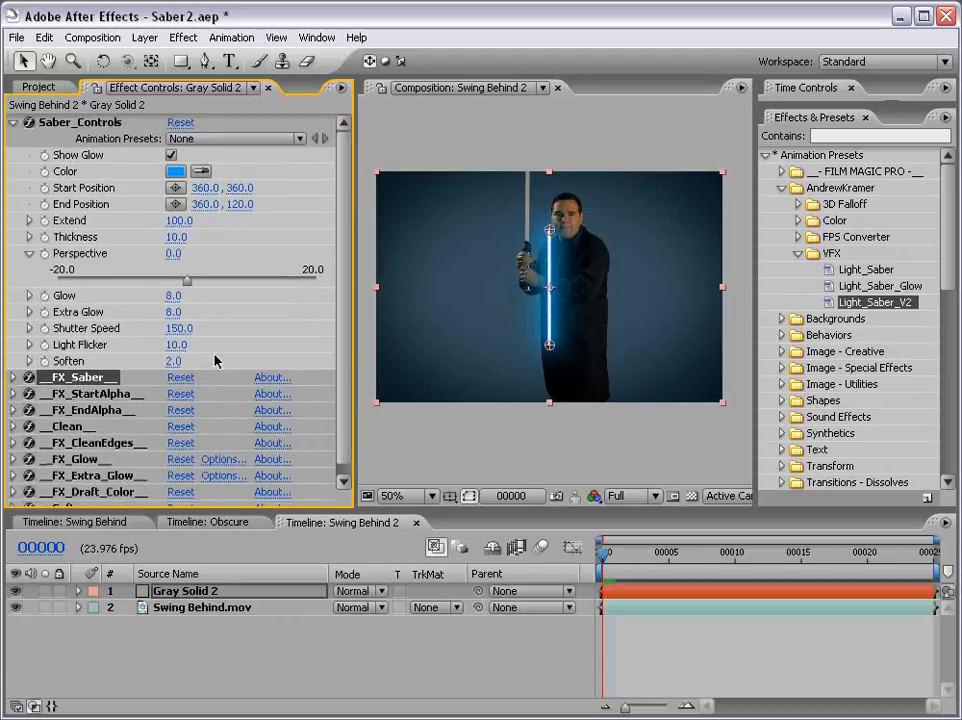
pyautogui.scroll(-1, 348, 386)
pyautogui.scroll(1, 340, 272)
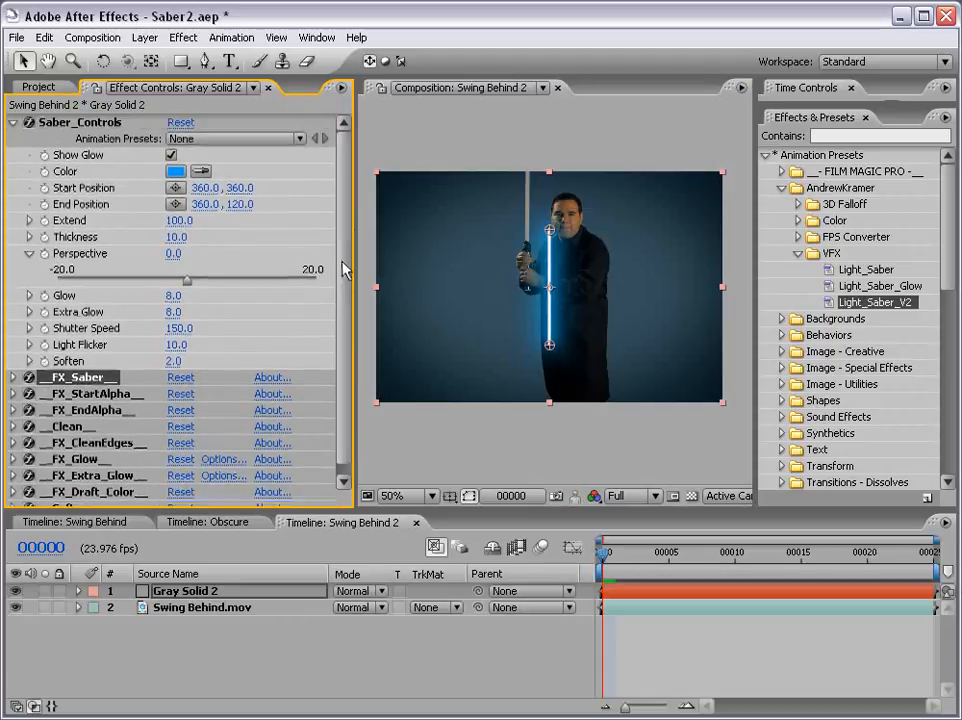
pyautogui.click(48, 123)
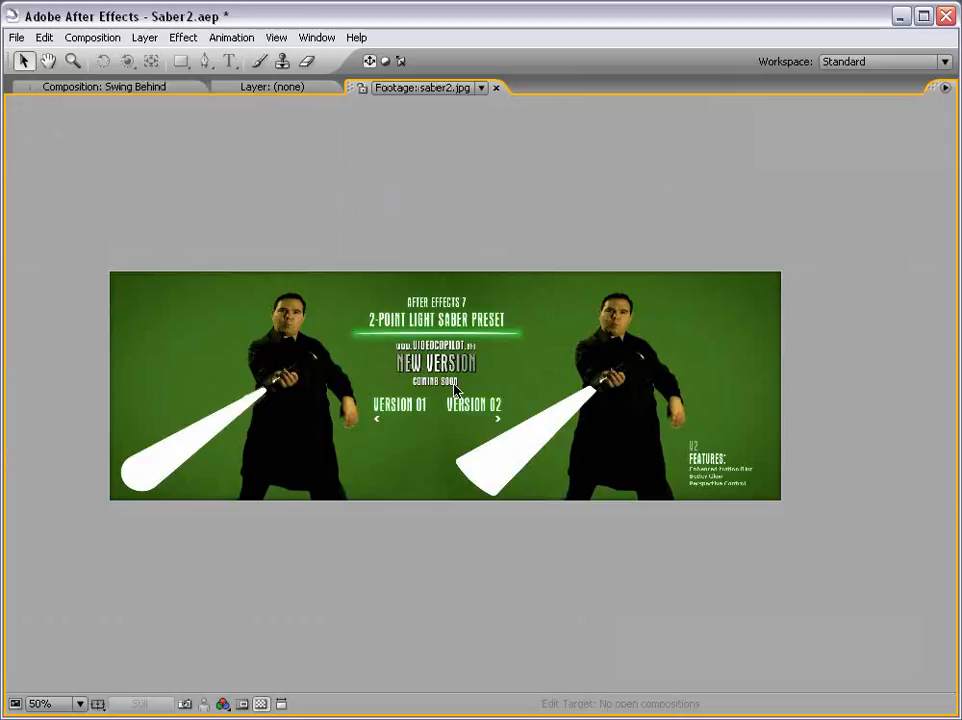
# Step: Examine the saber2.jpg footage, comparing the Version 01 and Version 02 blade shapes up close
pyautogui.scroll(1, 455, 390)
pyautogui.moveTo(234, 436); pyautogui.dragTo(437, 358)
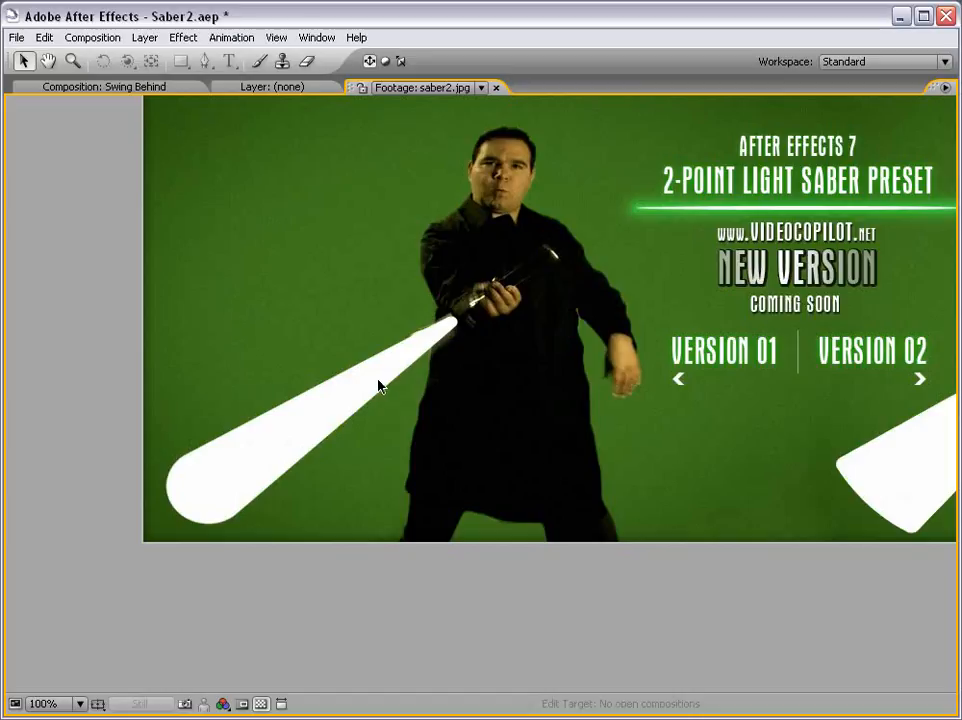
pyautogui.moveTo(728, 383); pyautogui.dragTo(260, 393)
pyautogui.moveTo(665, 340); pyautogui.dragTo(580, 360)
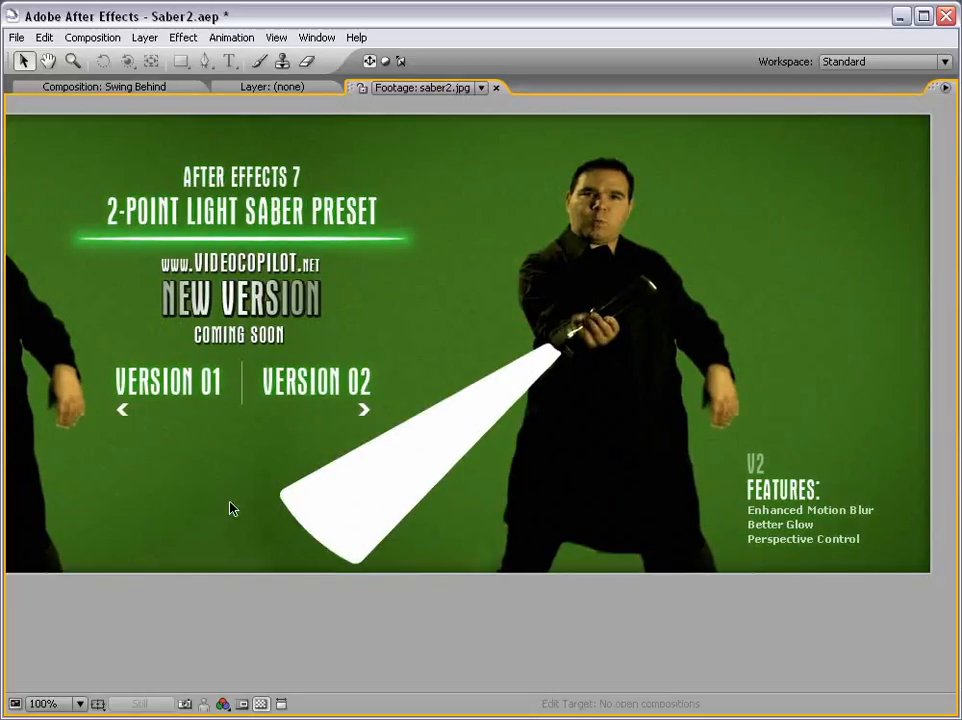
pyautogui.scroll(-1, 250, 508)
pyautogui.moveTo(337, 503); pyautogui.dragTo(518, 511)
pyautogui.scroll(1, 640, 477)
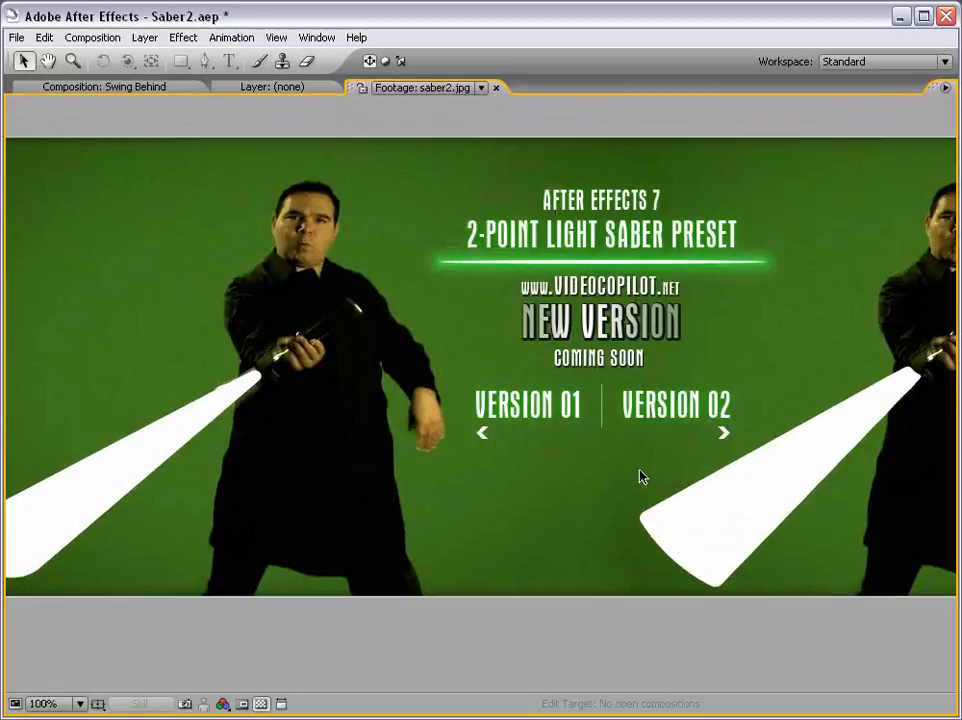
pyautogui.moveTo(597, 466); pyautogui.dragTo(427, 461)
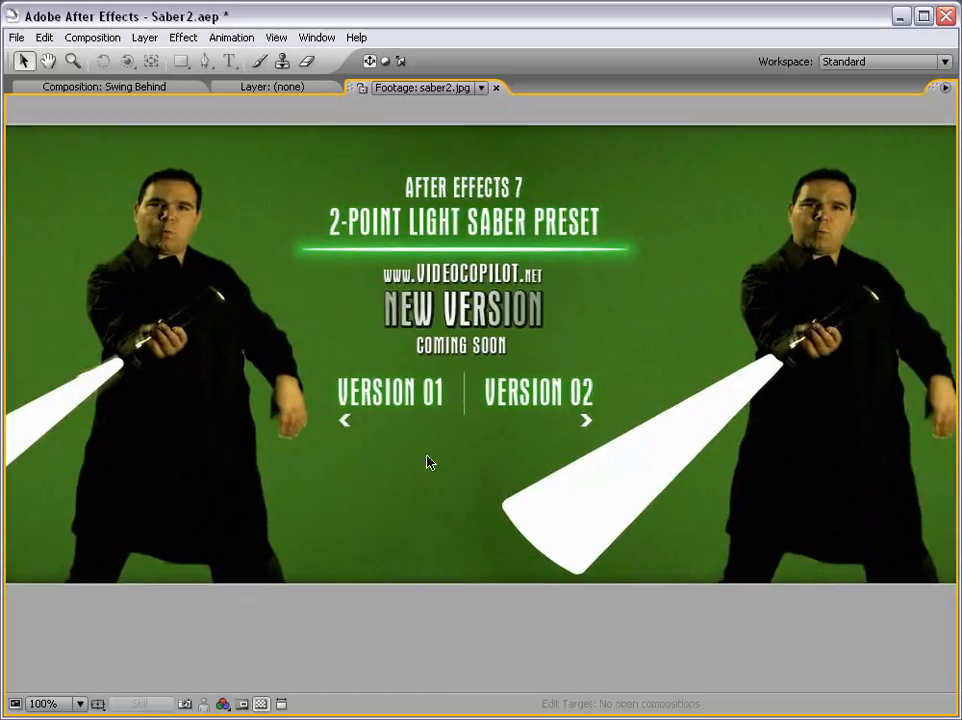
pyautogui.moveTo(406, 511); pyautogui.dragTo(428, 512)
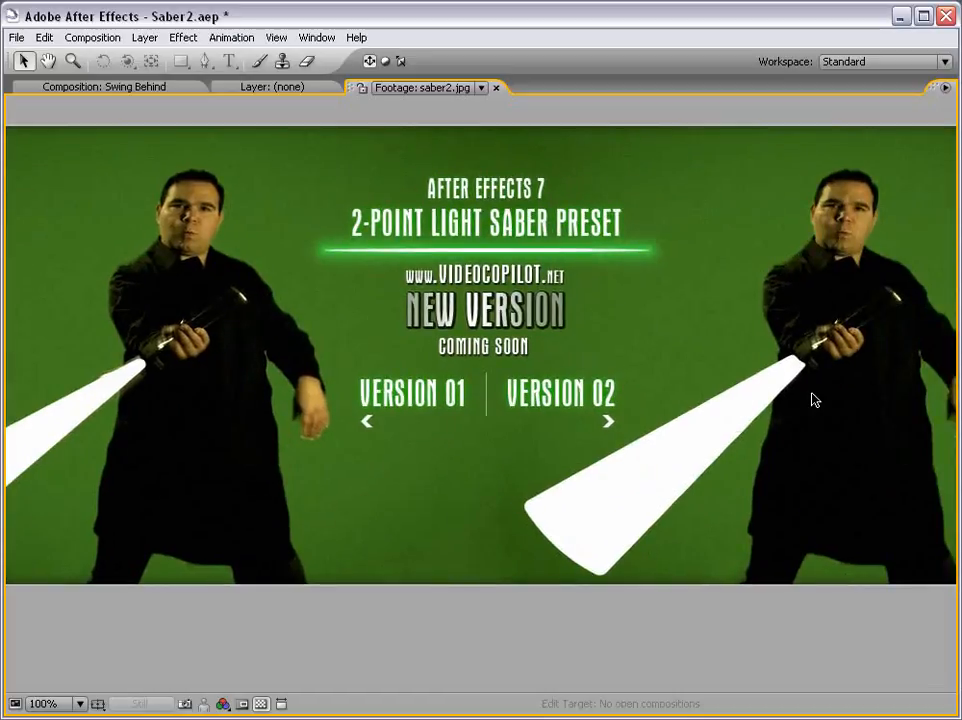
pyautogui.moveTo(370, 494); pyautogui.dragTo(390, 472)
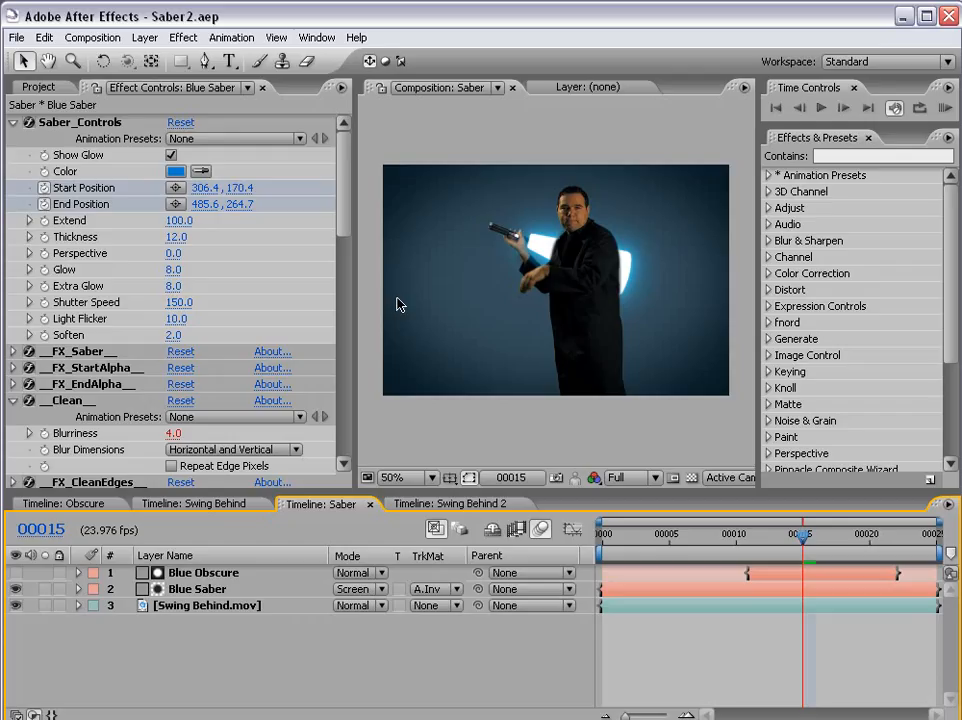
# Step: Set the Saber composition's Shutter Angle to 300 in its advanced settings
pyautogui.click(88, 38)
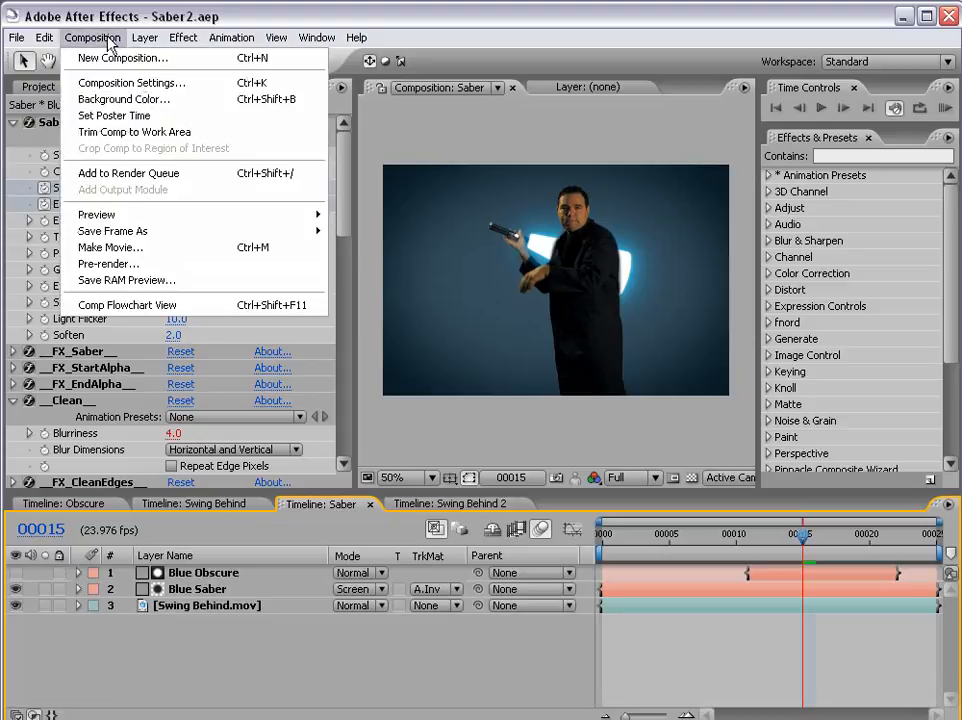
pyautogui.click(178, 83)
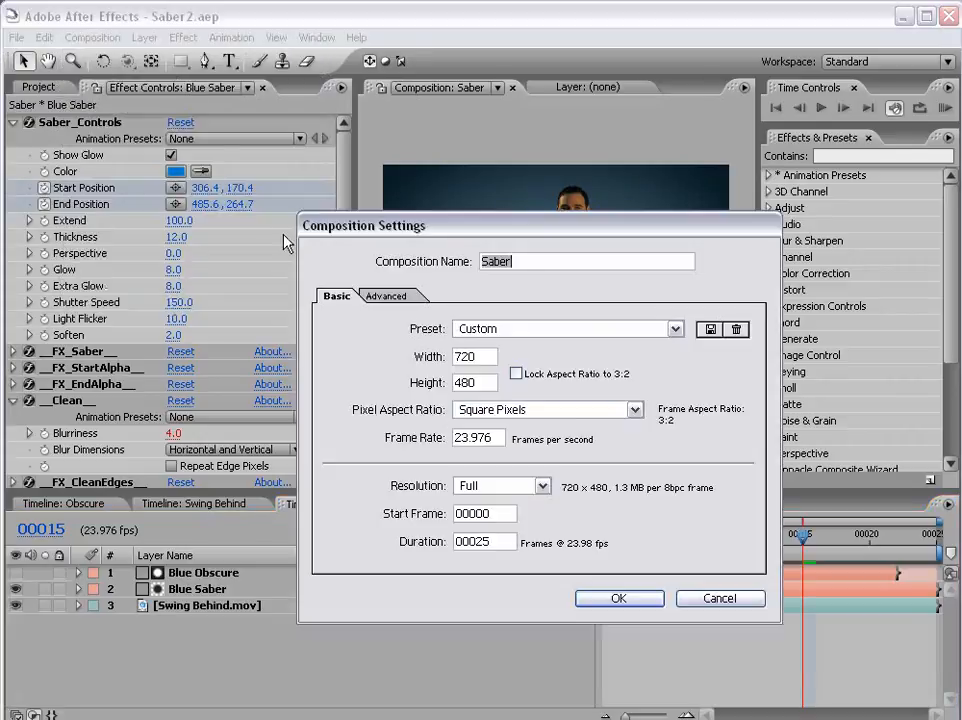
pyautogui.click(395, 297)
pyautogui.click(397, 298)
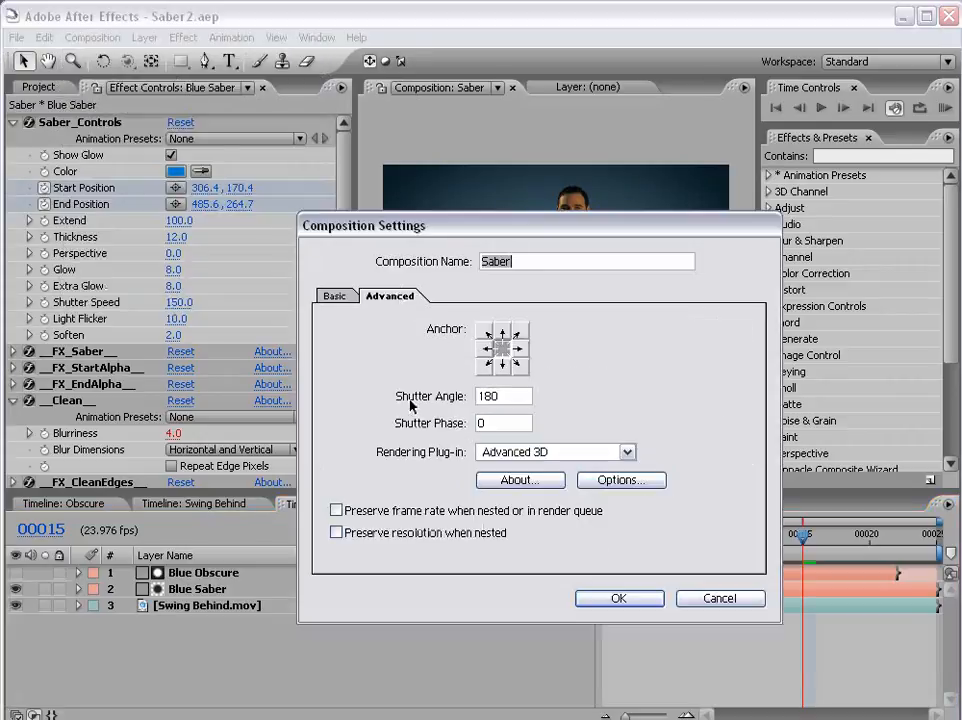
pyautogui.doubleClick(485, 397)
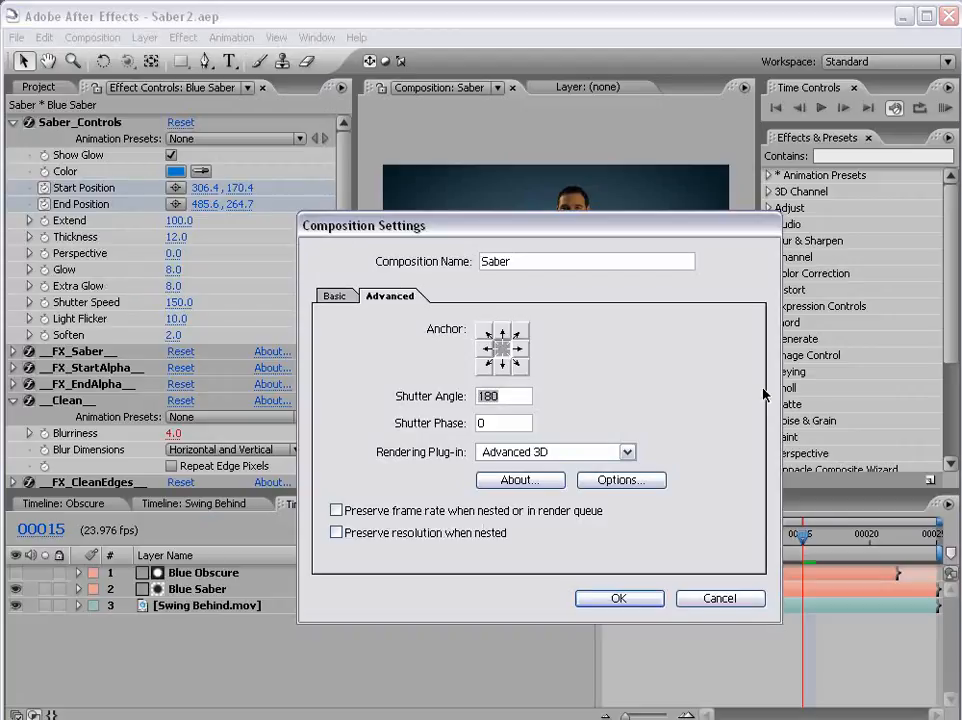
pyautogui.write('300')
pyautogui.click(628, 601)
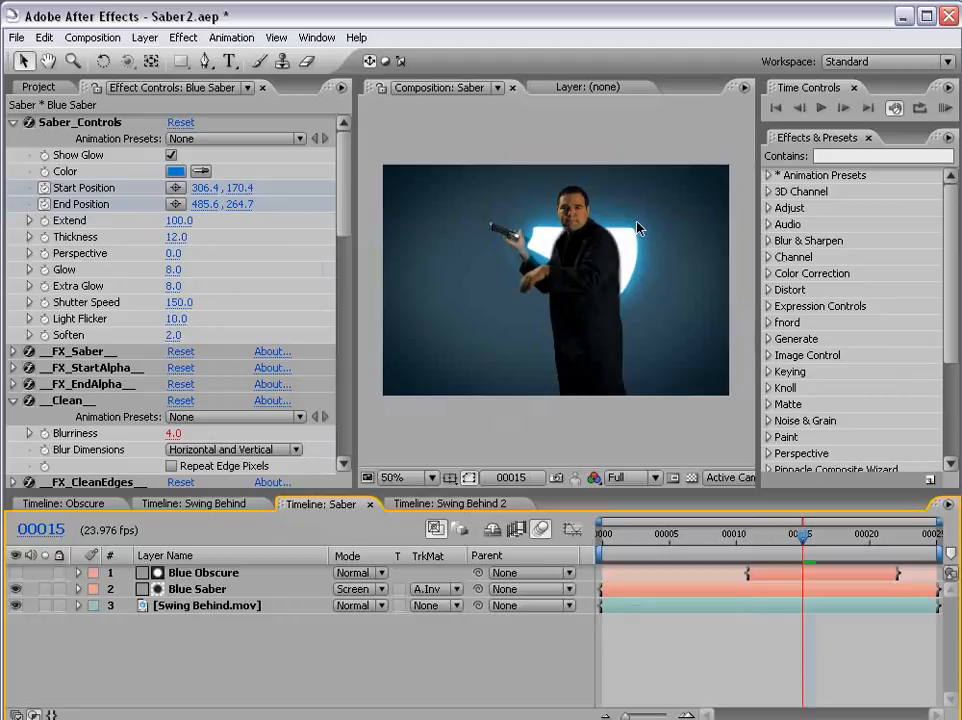
# Step: Go to frame 8 and set the Saber composition's Shutter Angle to 180
pyautogui.moveTo(803, 535); pyautogui.dragTo(709, 539)
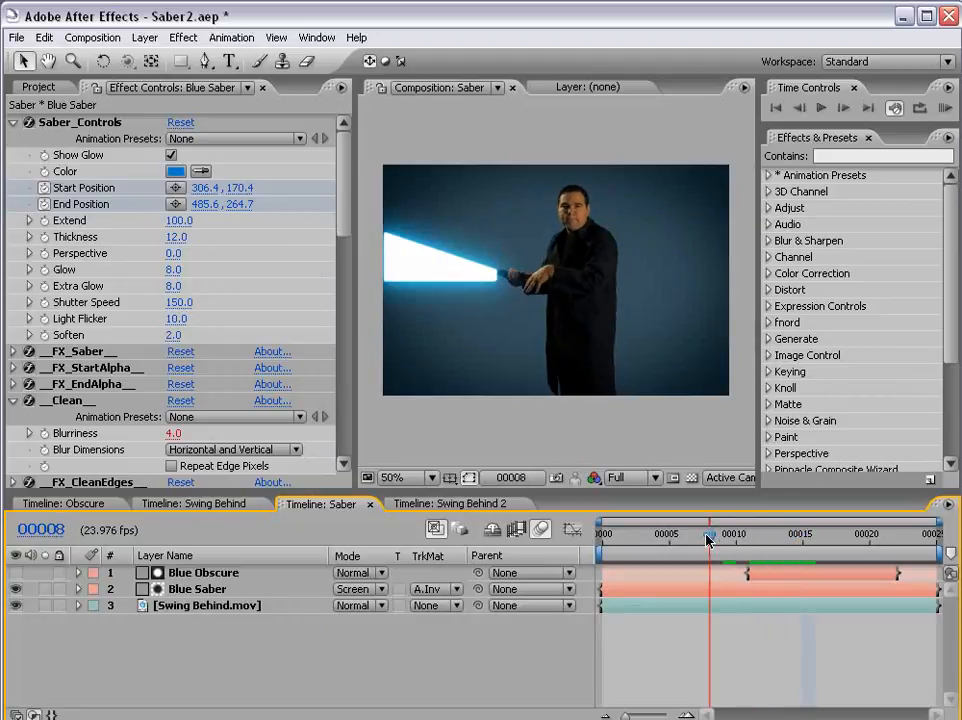
pyautogui.click(92, 38)
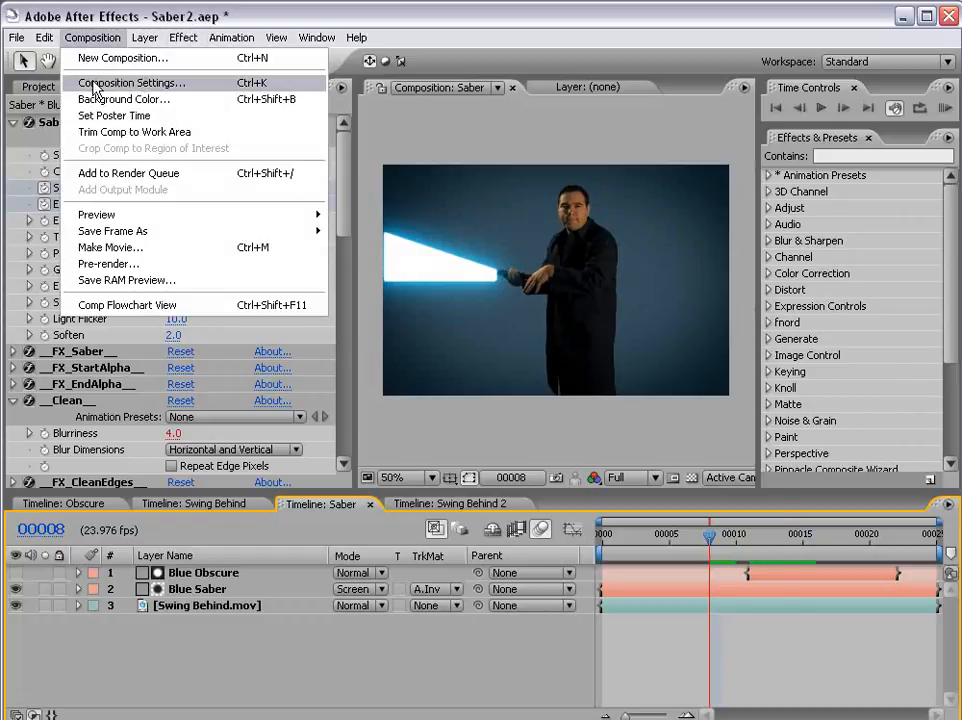
pyautogui.click(97, 82)
pyautogui.click(389, 296)
pyautogui.moveTo(441, 232); pyautogui.dragTo(308, 294)
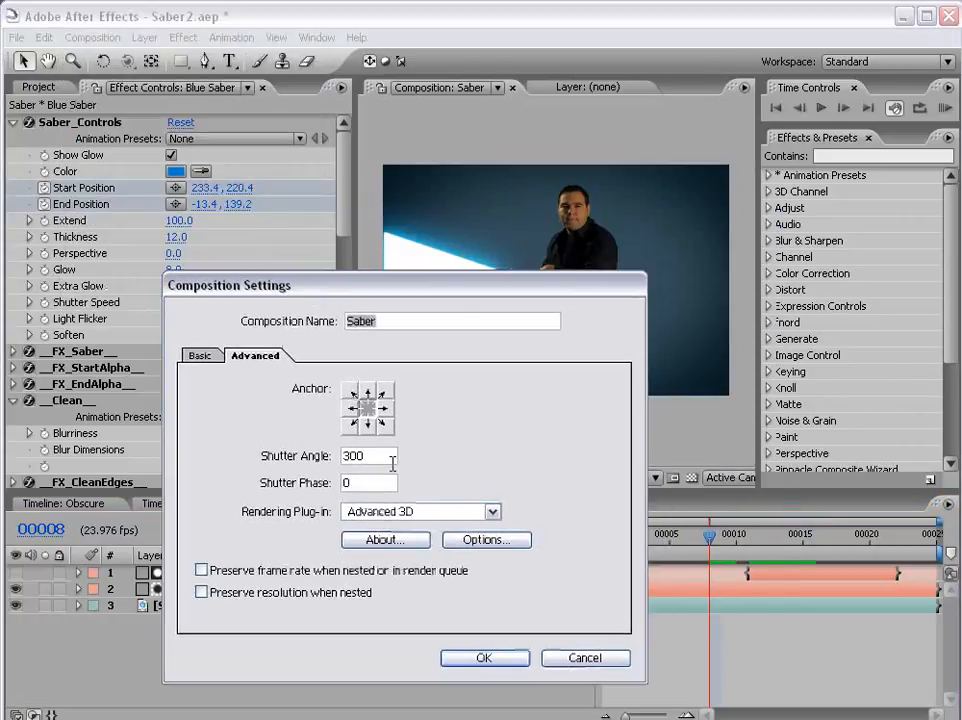
pyautogui.moveTo(370, 455); pyautogui.dragTo(314, 458)
pyautogui.write('180')
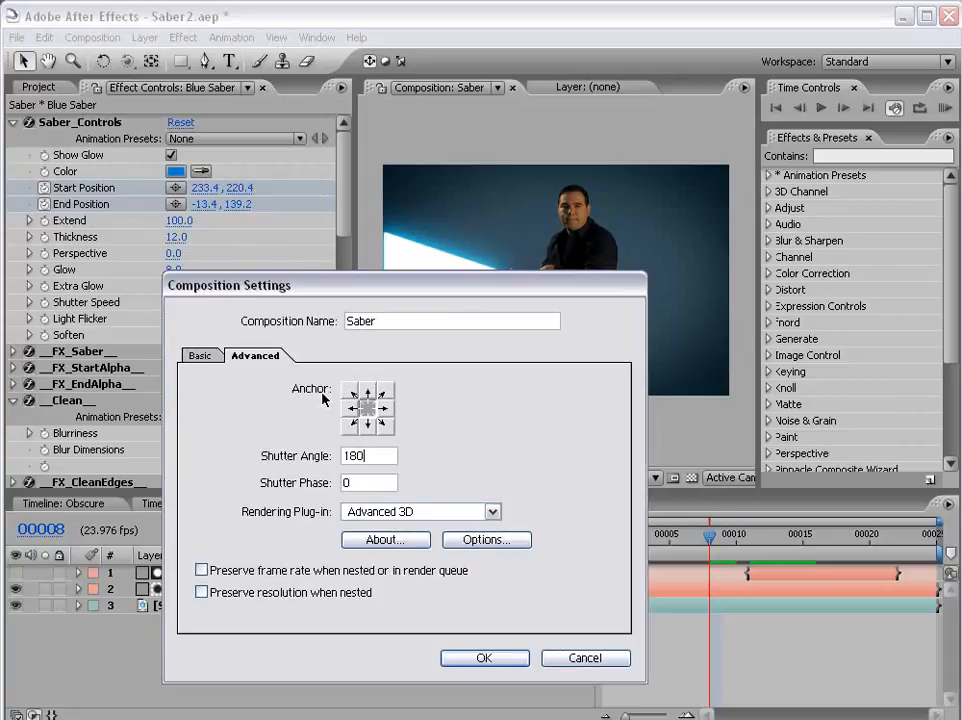
pyautogui.moveTo(369, 453); pyautogui.dragTo(318, 455)
pyautogui.click(484, 658)
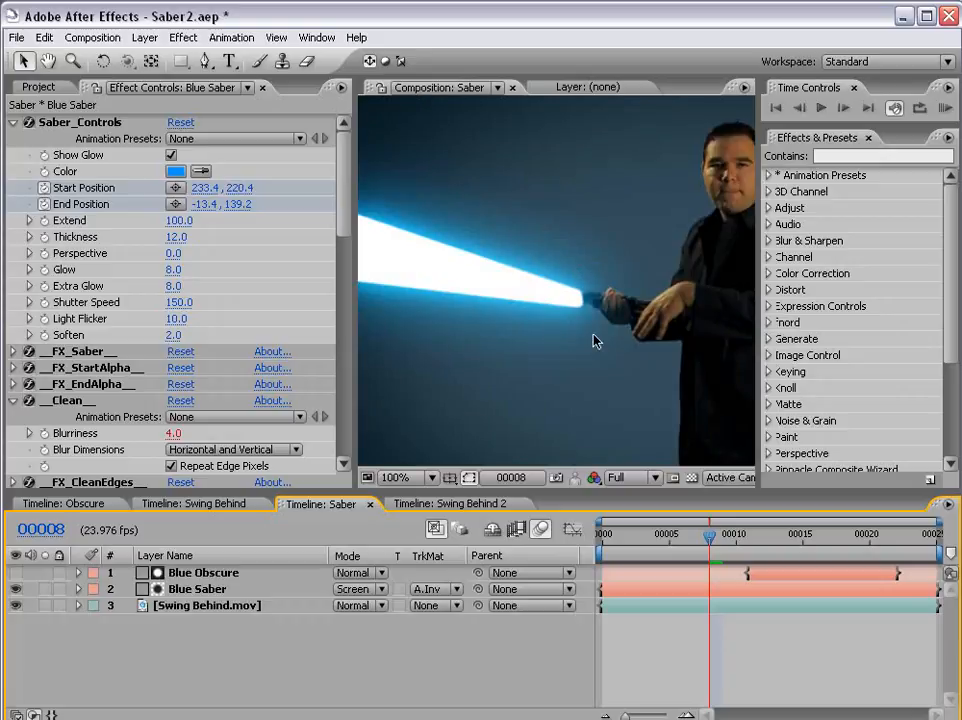
# Step: Try a darker, less saturated blue as the Blue Saber's color
pyautogui.click(176, 171)
pyautogui.moveTo(500, 431); pyautogui.dragTo(451, 511)
pyautogui.click(683, 404)
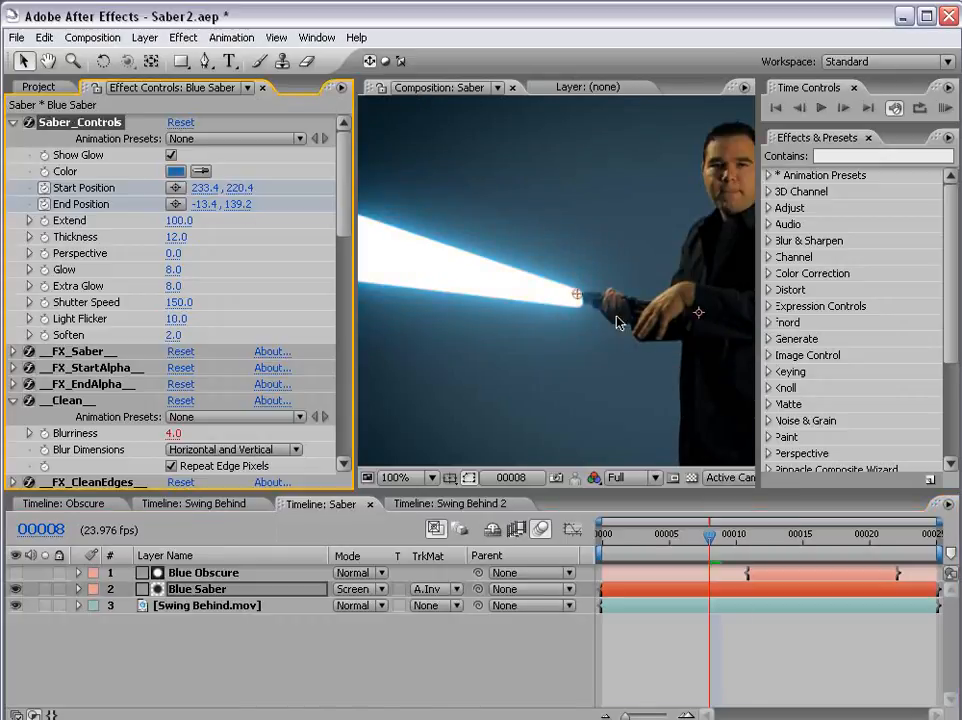
pyautogui.click(357, 589)
pyautogui.click(358, 589)
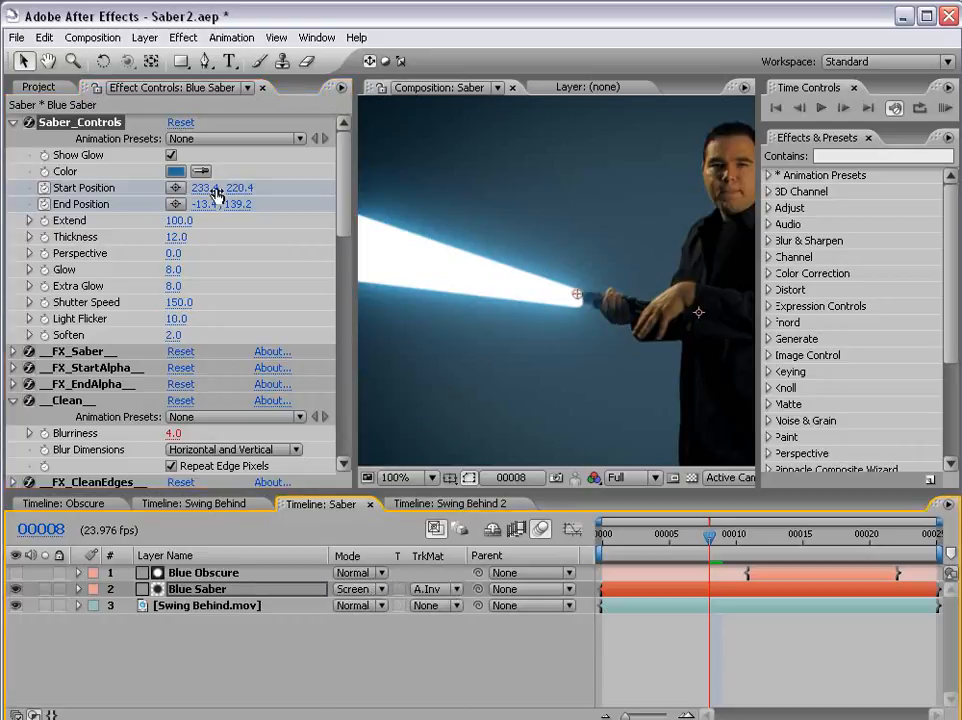
# Step: Set the Blue Saber's color to the deeper blue 0077CA
pyautogui.click(183, 173)
pyautogui.moveTo(470, 490); pyautogui.dragTo(513, 464)
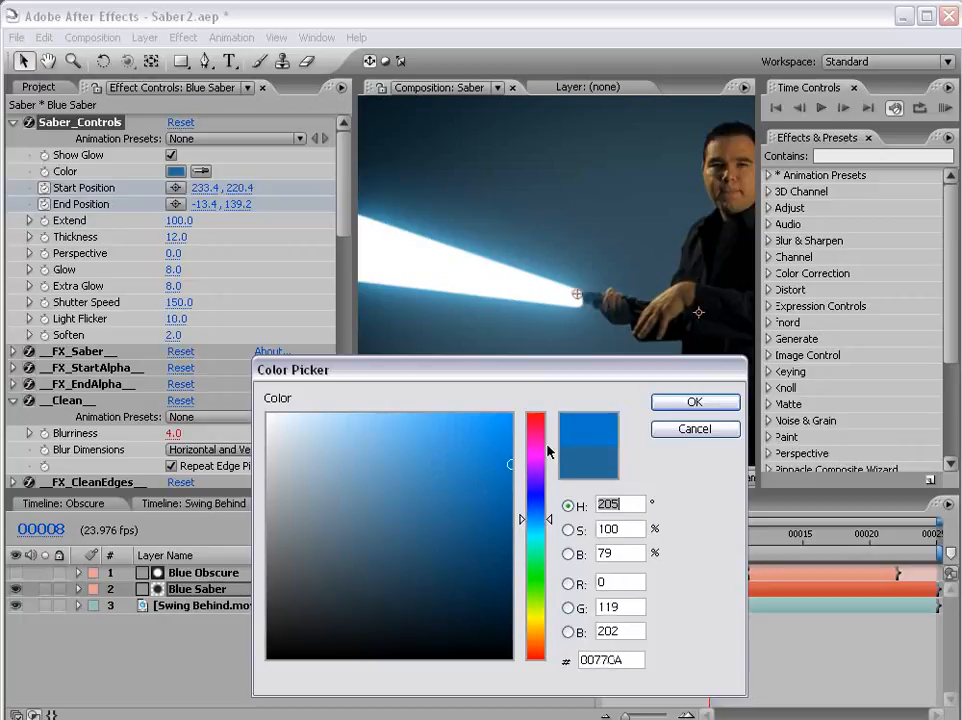
pyautogui.click(682, 404)
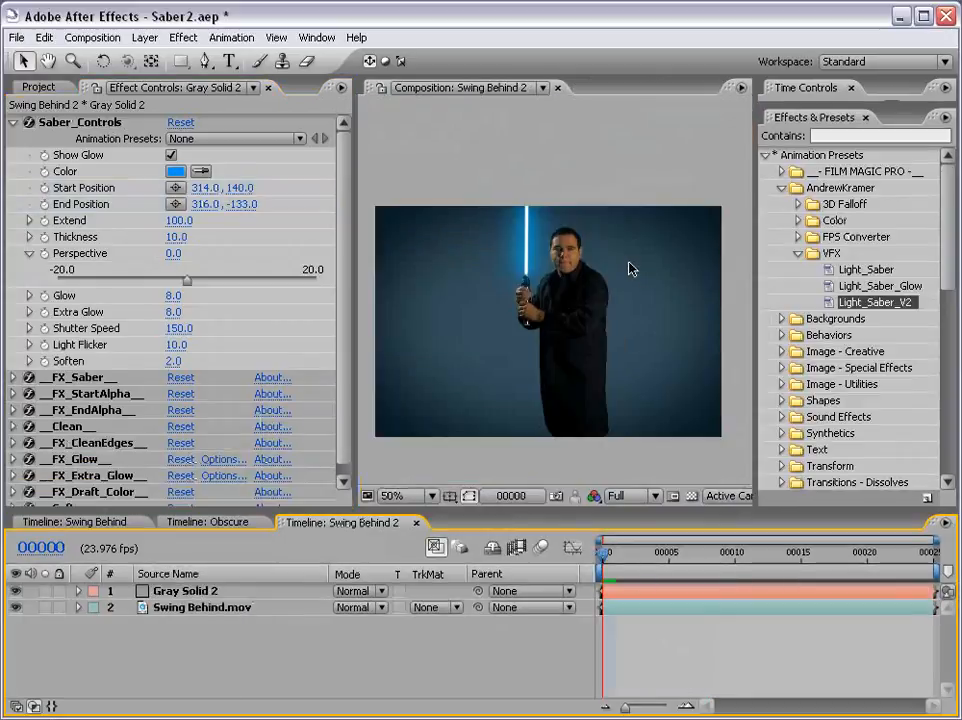
# Step: Start keyframing the Start Position and End Position of Gray Solid 2's saber at frame 0 in Swing Behind 2
pyautogui.scroll(1, 575, 258)
pyautogui.press('h')
pyautogui.moveTo(498, 235); pyautogui.dragTo(522, 294)
pyautogui.click(60, 125)
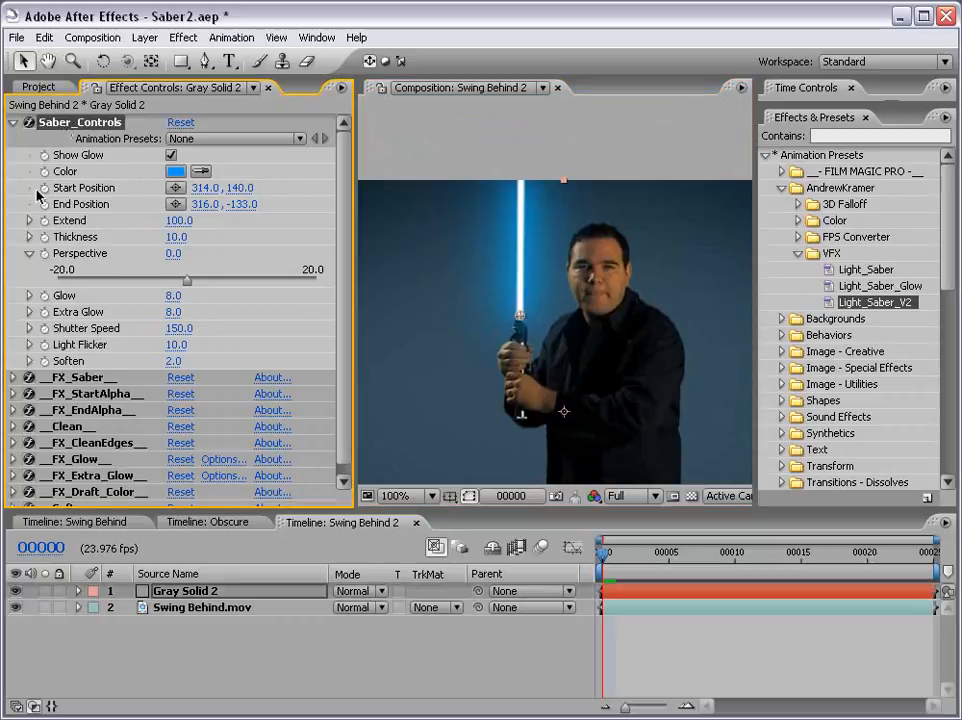
pyautogui.click(44, 188)
pyautogui.click(44, 204)
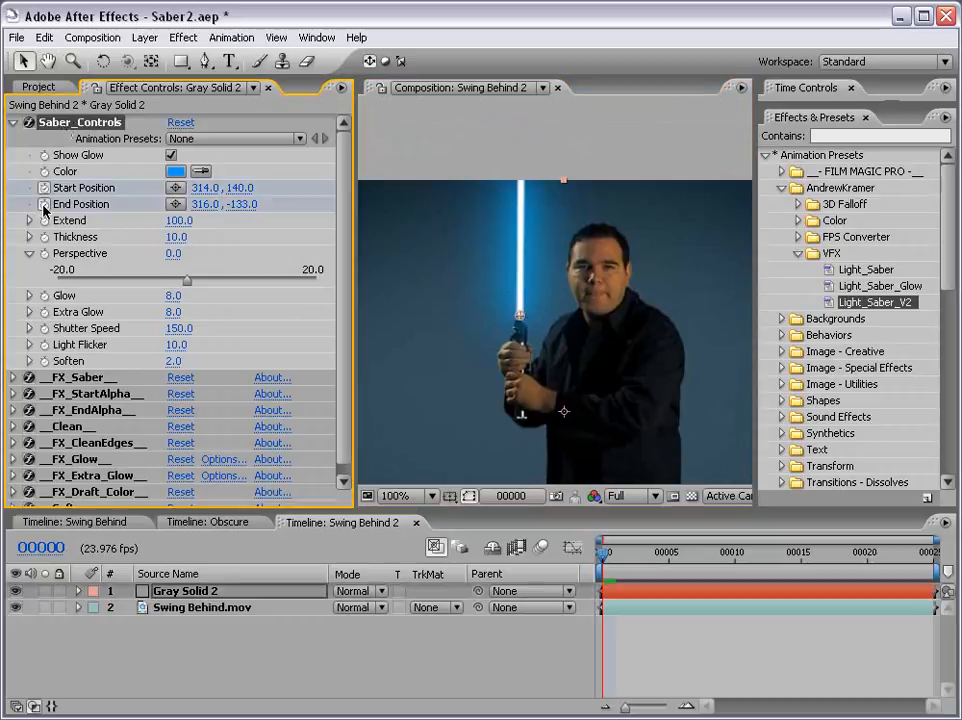
# Step: Move the saber's Start Position at frame 0 to about 314, 143 on the hilt
pyautogui.scroll(1, 543, 313)
pyautogui.press('h')
pyautogui.moveTo(489, 342); pyautogui.dragTo(489, 348)
pyautogui.scroll(-1, 535, 247)
pyautogui.moveTo(548, 208); pyautogui.dragTo(537, 275)
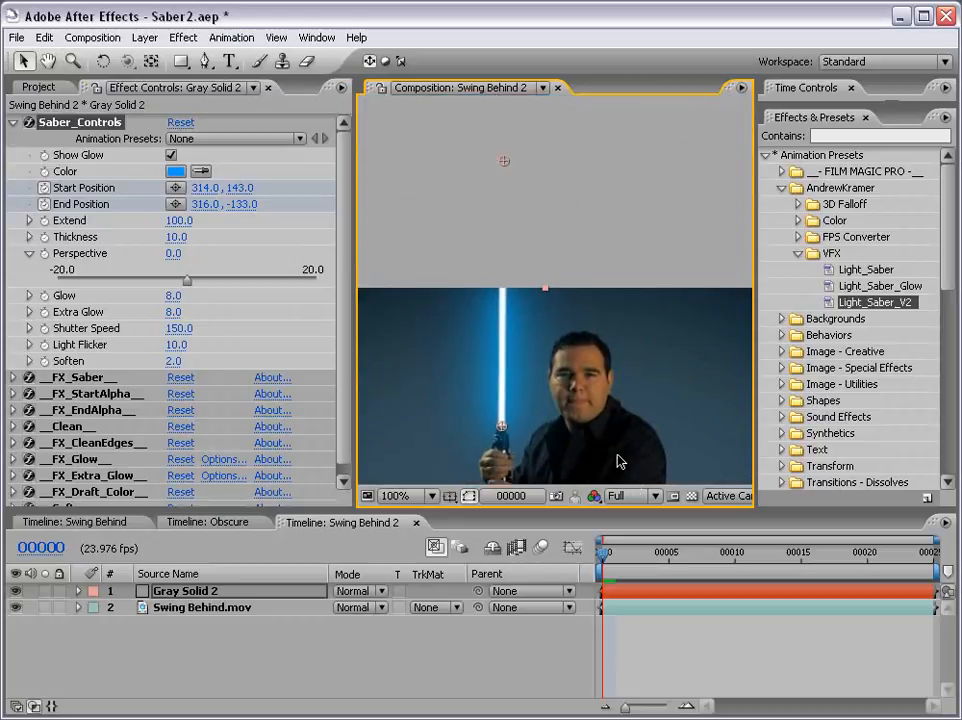
# Step: Advance a few frames and move the saber's Start Position to about 311, 143 to follow the hilt
pyautogui.press('pagedown')
pyautogui.press('pagedown')
pyautogui.moveTo(506, 433); pyautogui.dragTo(503, 433)
# Step: Advance to frame 5 and move the saber's Start Position to about 289, 155 and End Position to about 241, -120
pyautogui.press('pagedown')
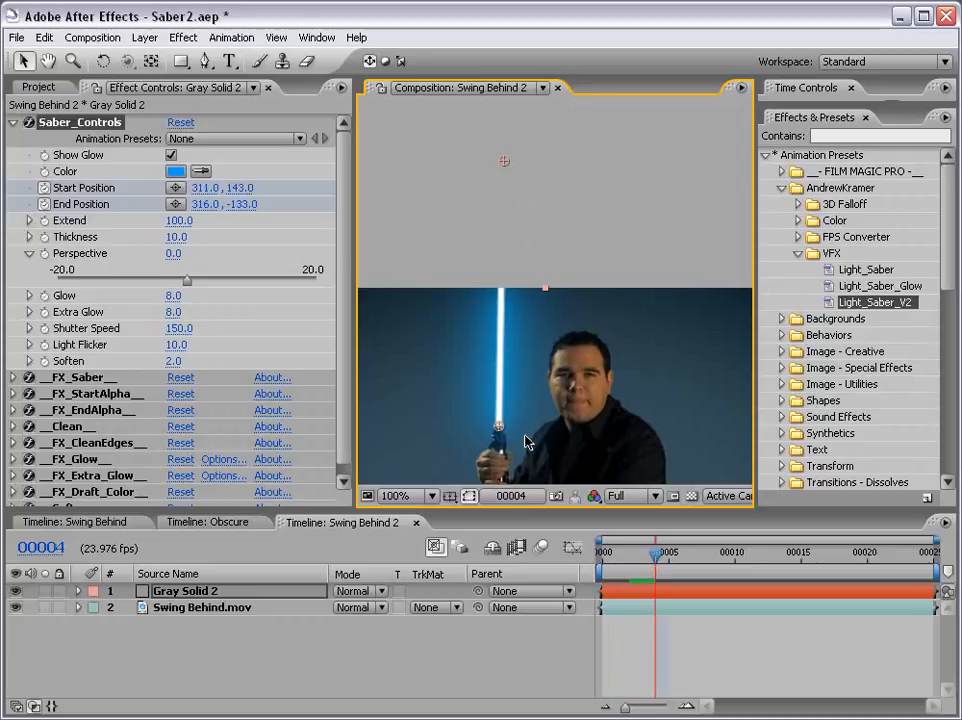
pyautogui.press('pagedown')
pyautogui.press('pagedown')
pyautogui.moveTo(500, 428); pyautogui.dragTo(477, 441)
pyautogui.moveTo(505, 161); pyautogui.dragTo(434, 177)
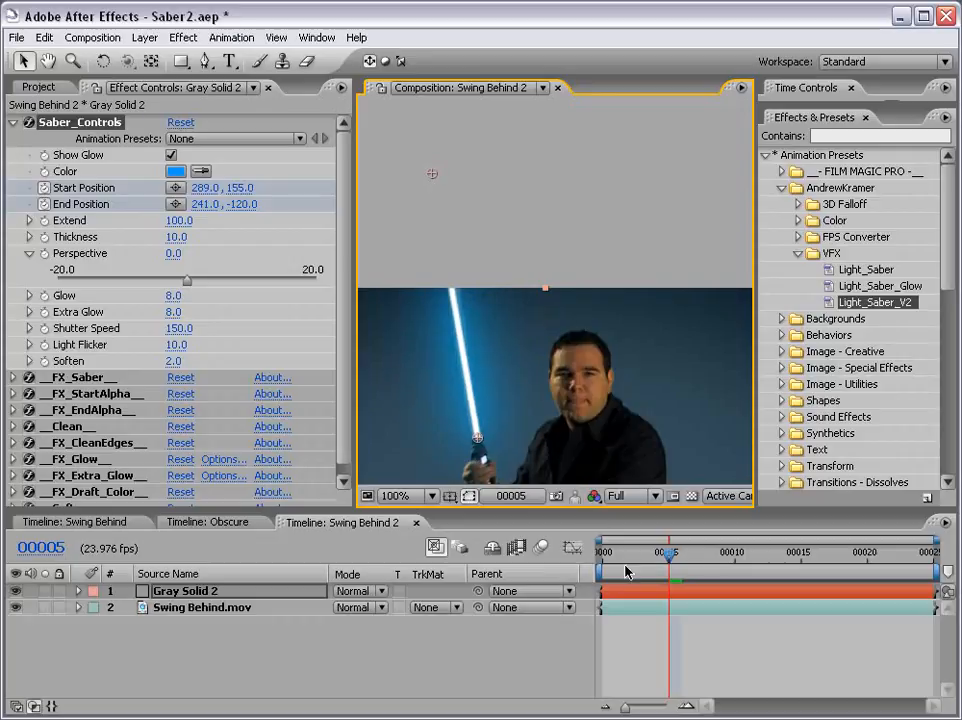
# Step: Remove the keyframes from the saber's Start Position and End Position and go to frame 24
pyautogui.click(47, 204)
pyautogui.moveTo(905, 552); pyautogui.dragTo(928, 556)
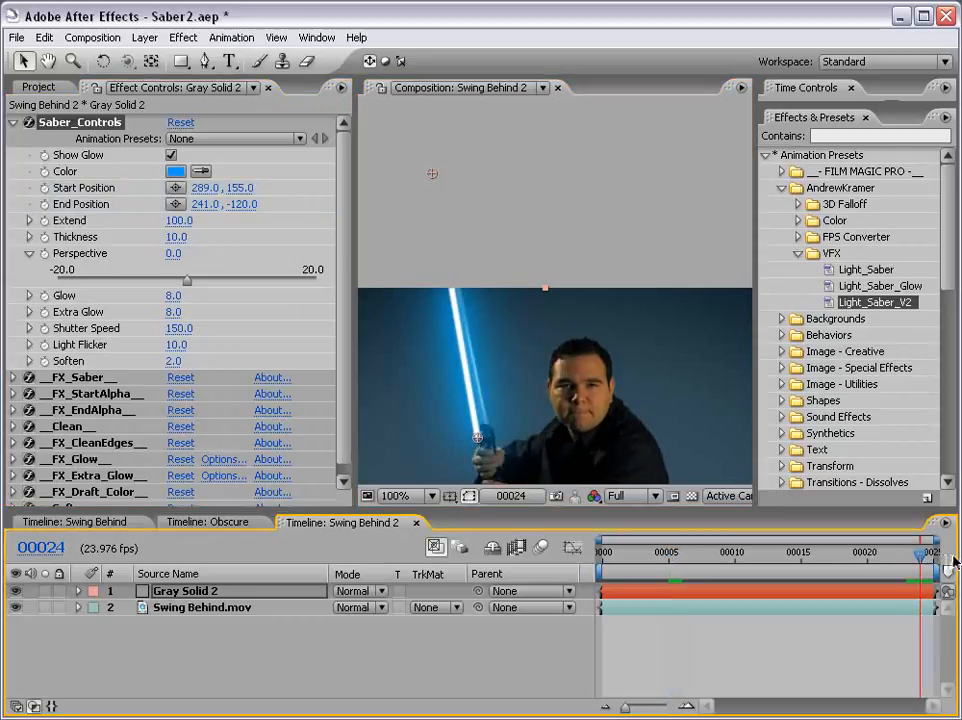
# Step: Select the Gray Solid 2 layer and enable motion blur for the Swing Behind 2 composition
pyautogui.moveTo(505, 372); pyautogui.dragTo(543, 296)
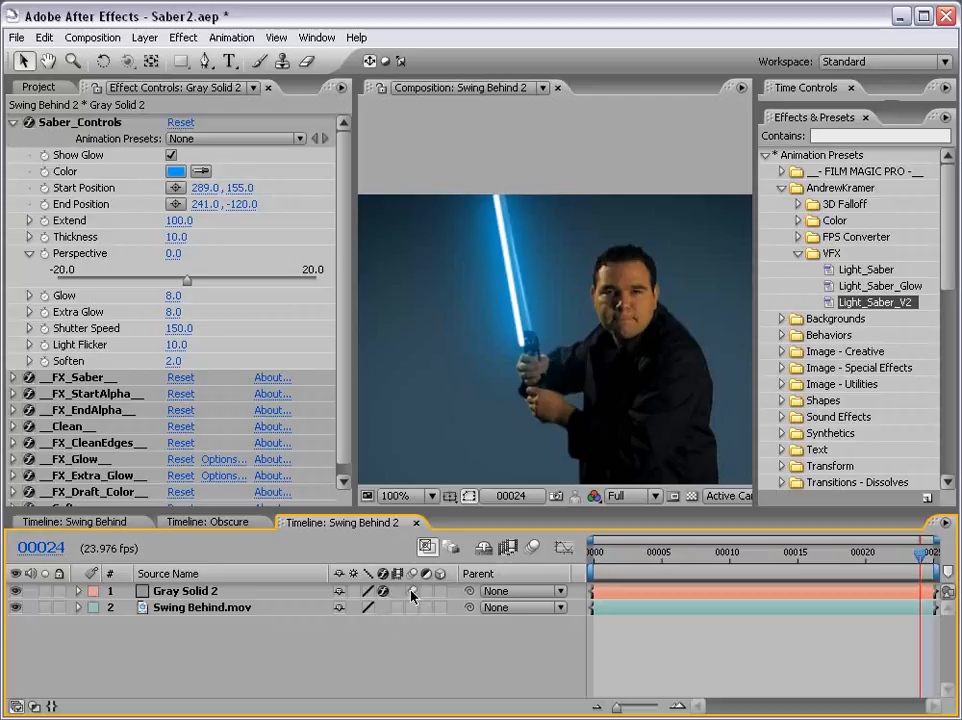
pyautogui.click(214, 592)
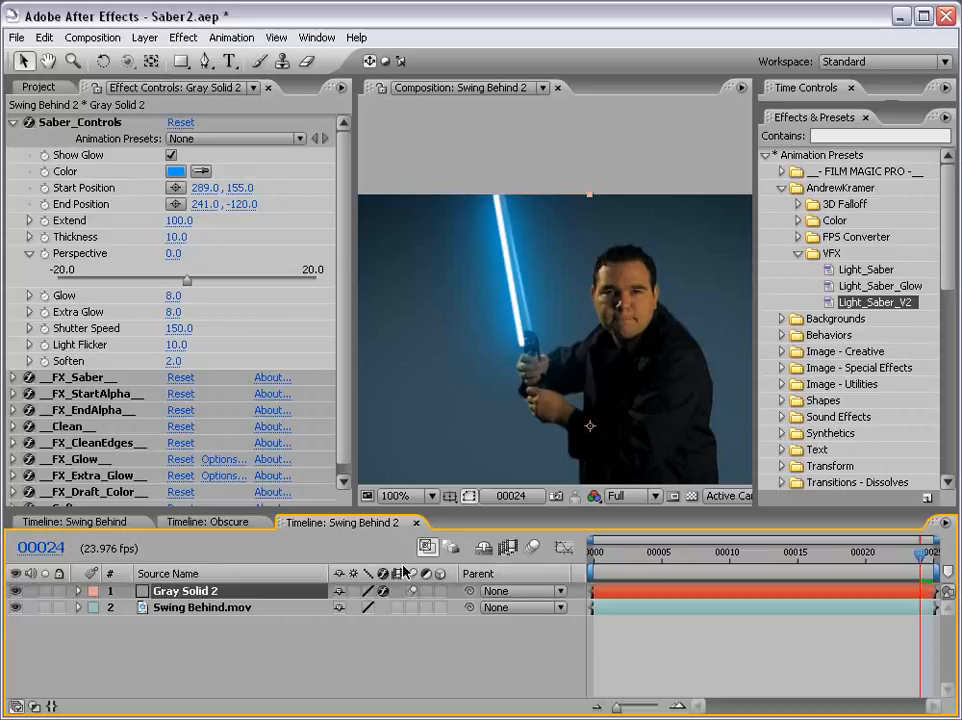
pyautogui.click(533, 548)
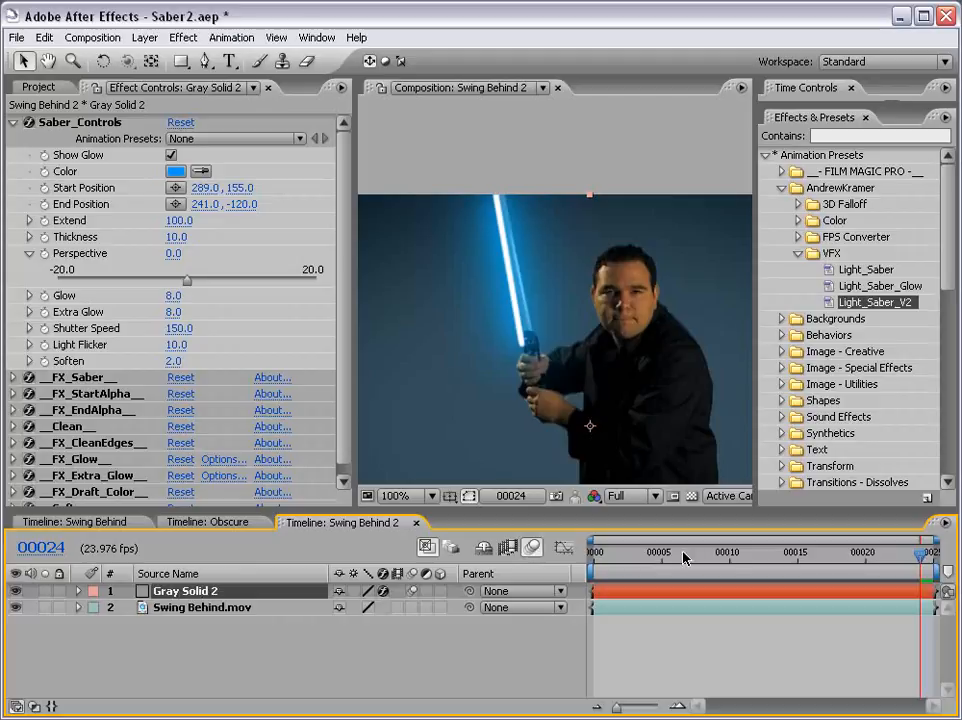
# Step: Enable keyframing for the saber's Start and End Position at frame 24 and move the Start Position to about 295, 137
pyautogui.moveTo(44, 188); pyautogui.dragTo(45, 204)
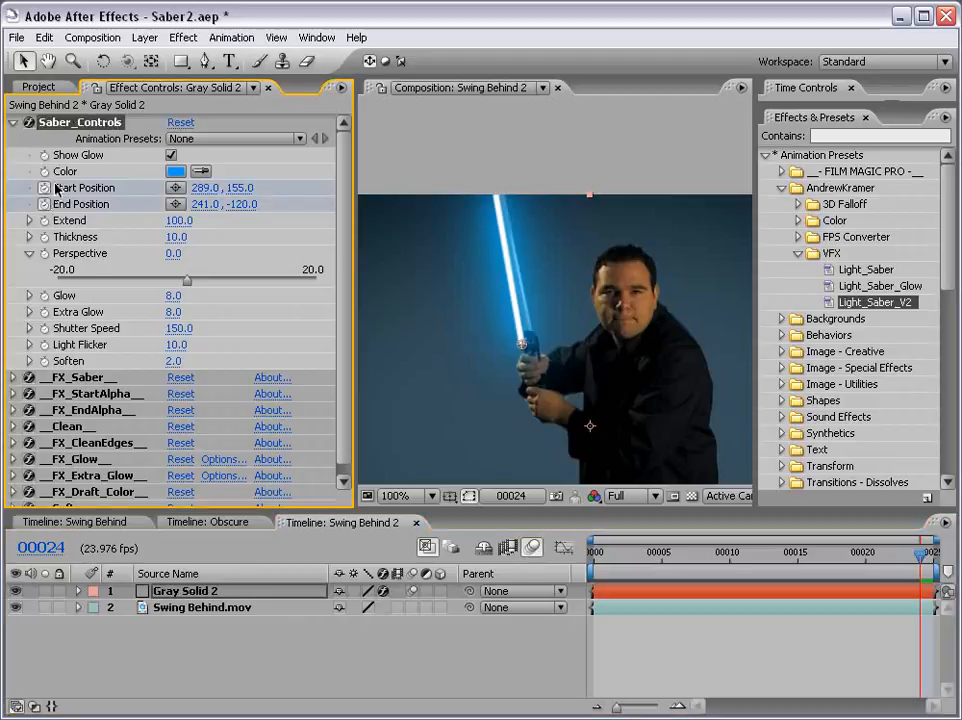
pyautogui.moveTo(522, 344); pyautogui.dragTo(528, 326)
pyautogui.moveTo(550, 272); pyautogui.dragTo(557, 378)
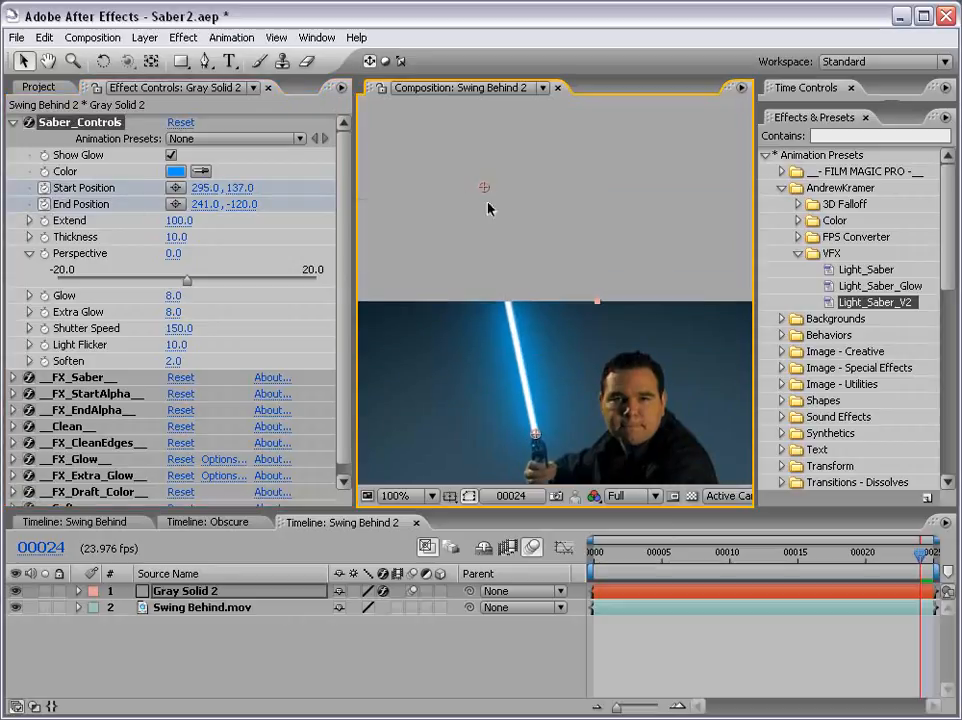
pyautogui.moveTo(592, 333); pyautogui.dragTo(585, 268)
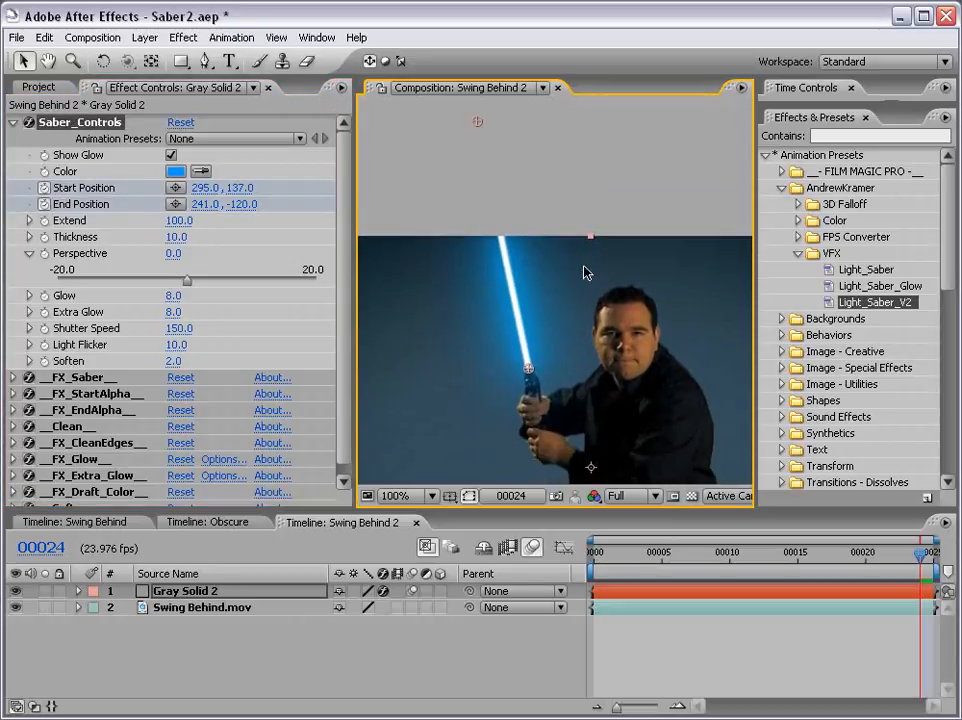
# Step: Keyframe the saber along the prop at frames 23 and 22, reaching Start Position about 306, 127 and End Position about 296, -131
pyautogui.press('pageup')
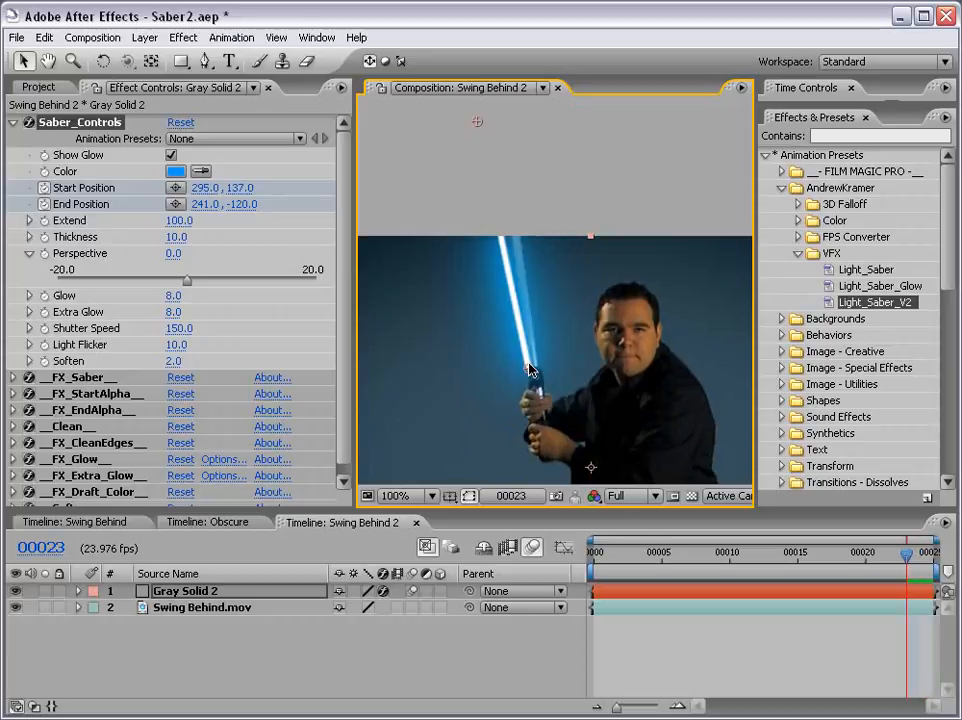
pyautogui.moveTo(529, 364); pyautogui.dragTo(532, 361)
pyautogui.moveTo(478, 121); pyautogui.dragTo(511, 115)
pyautogui.moveTo(530, 369); pyautogui.dragTo(540, 362)
pyautogui.press('pageup')
pyautogui.moveTo(510, 113); pyautogui.dragTo(530, 112)
pyautogui.press('pageup')
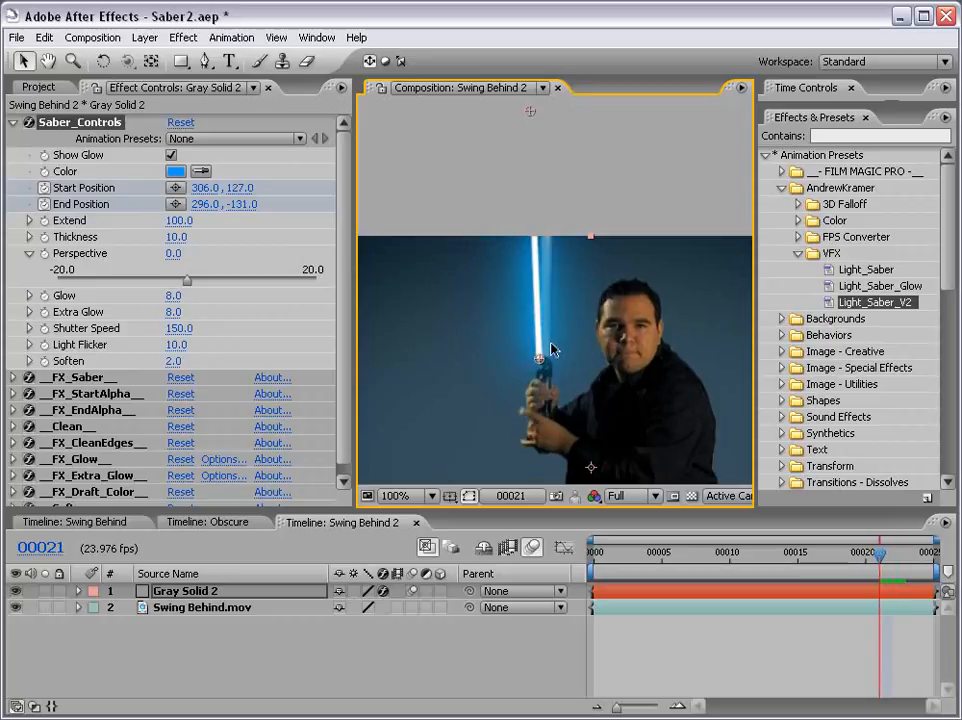
# Step: Keyframe Start and End Position at about 313, 121 and 337, -130 on frame 21, and 321, 114 and 368, -130 on frame 20
pyautogui.moveTo(539, 358); pyautogui.dragTo(546, 352)
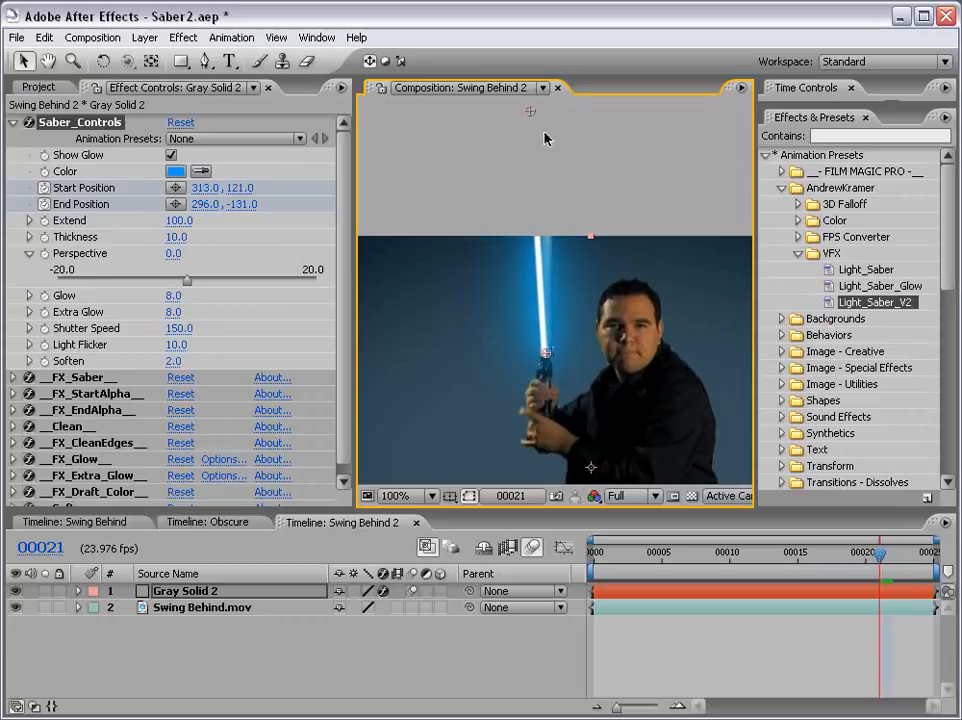
pyautogui.moveTo(530, 111); pyautogui.dragTo(569, 114)
pyautogui.press('pageup')
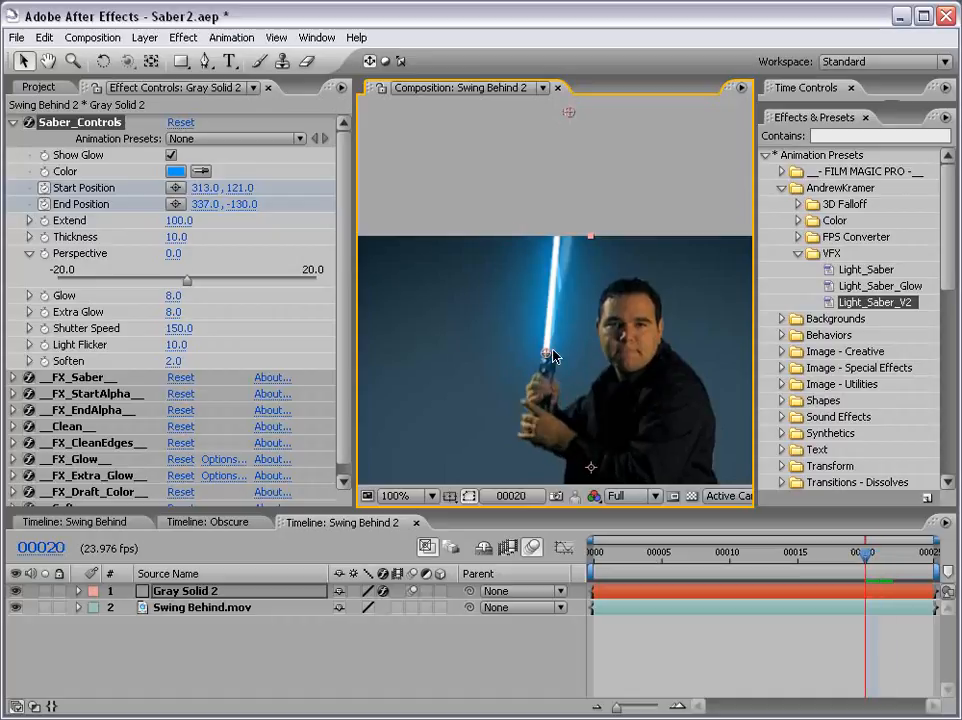
pyautogui.moveTo(547, 352); pyautogui.dragTo(555, 345)
pyautogui.moveTo(573, 115); pyautogui.dragTo(599, 117)
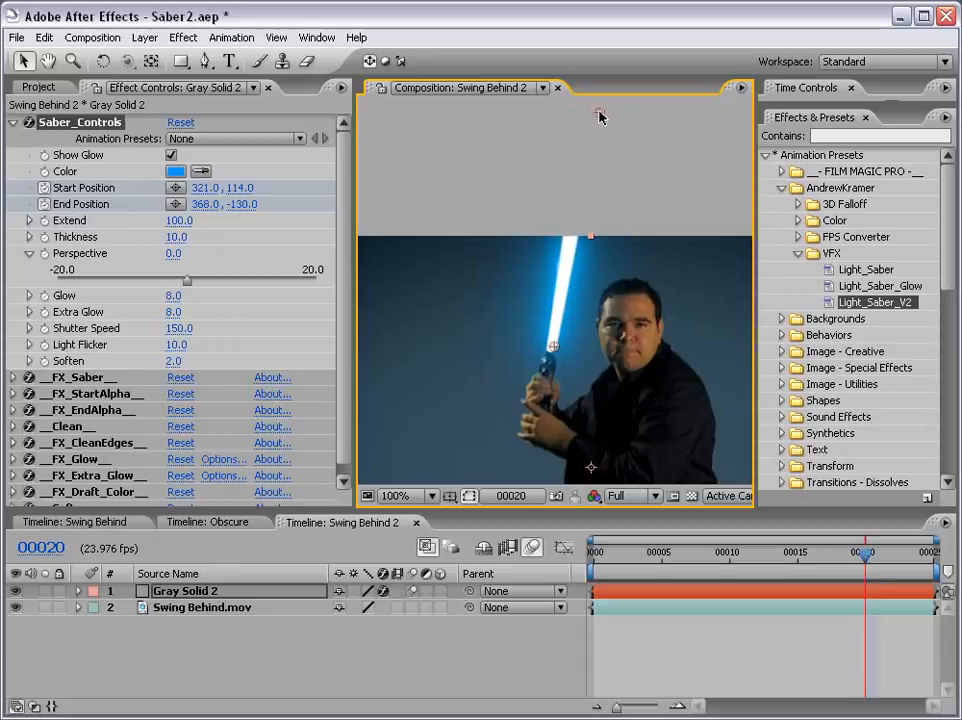
# Step: At frame 19, move the saber's Start Position to about 328, 107 and its End Position to about 461, -70
pyautogui.press('pageup')
pyautogui.moveTo(555, 357); pyautogui.dragTo(562, 350)
pyautogui.moveTo(599, 112); pyautogui.dragTo(677, 161)
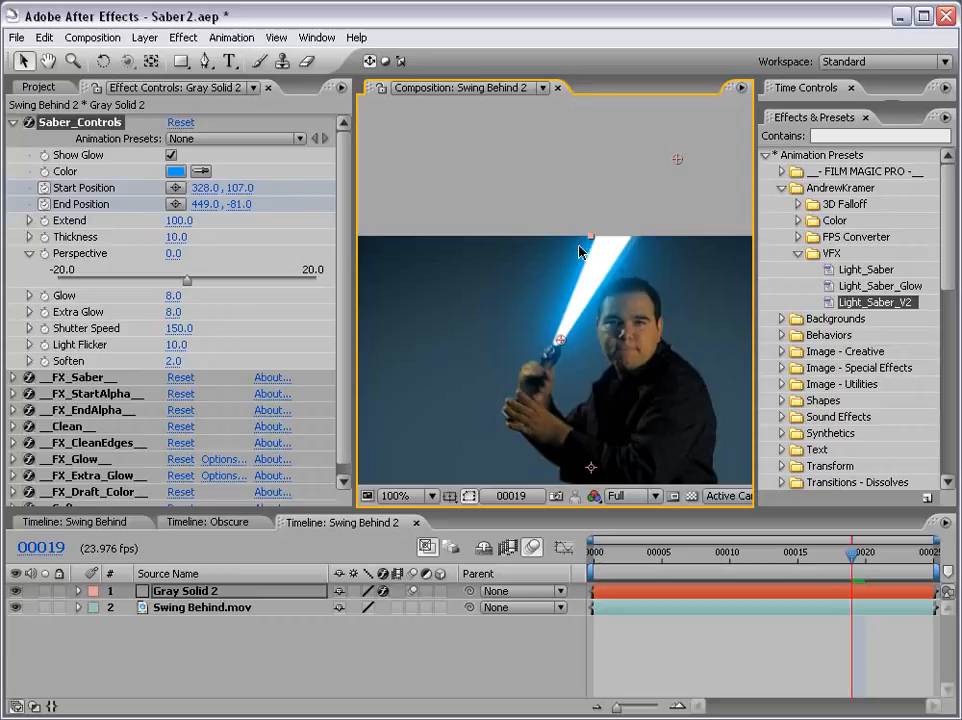
pyautogui.moveTo(677, 161); pyautogui.dragTo(688, 172)
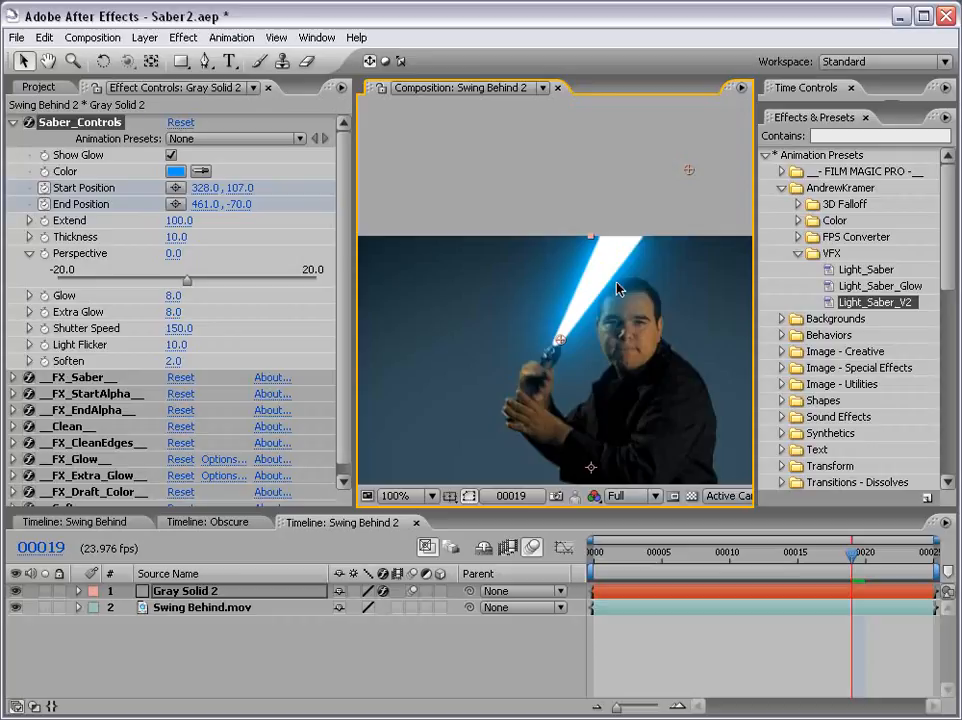
# Step: Keyframe the saber at frame 18 with Start Position about 328, 106 and End Position about 528, -27, and realign it at frame 17
pyautogui.press('pageup')
pyautogui.moveTo(694, 170); pyautogui.dragTo(751, 205)
pyautogui.moveTo(561, 341); pyautogui.dragTo(563, 340)
pyautogui.press('pageup')
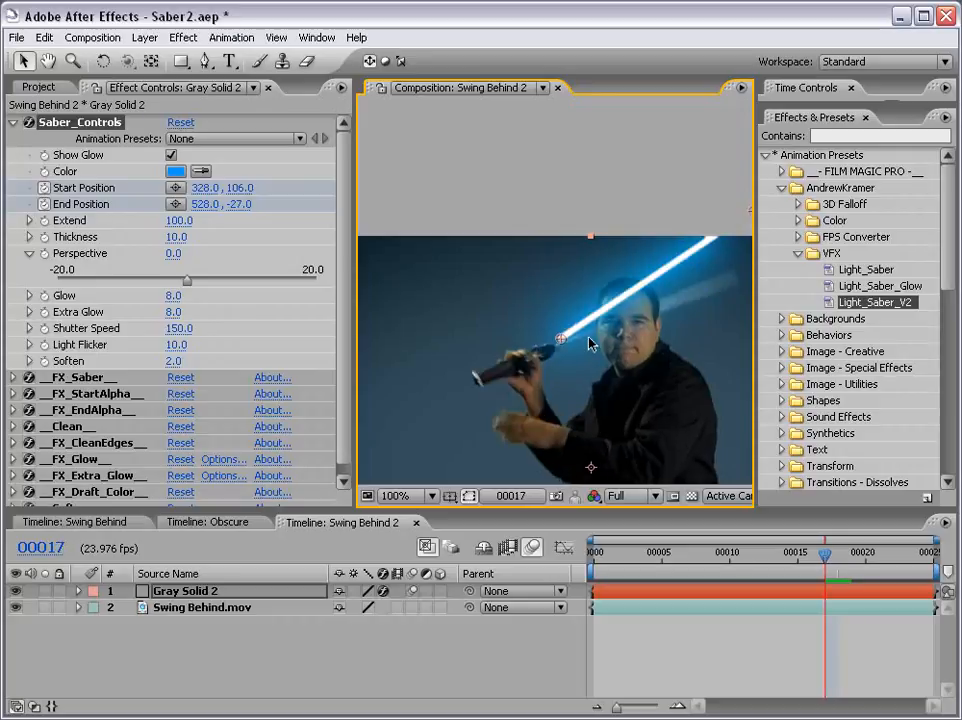
pyautogui.moveTo(632, 352); pyautogui.dragTo(523, 310)
pyautogui.moveTo(644, 170); pyautogui.dragTo(634, 238)
pyautogui.moveTo(452, 298); pyautogui.dragTo(452, 307)
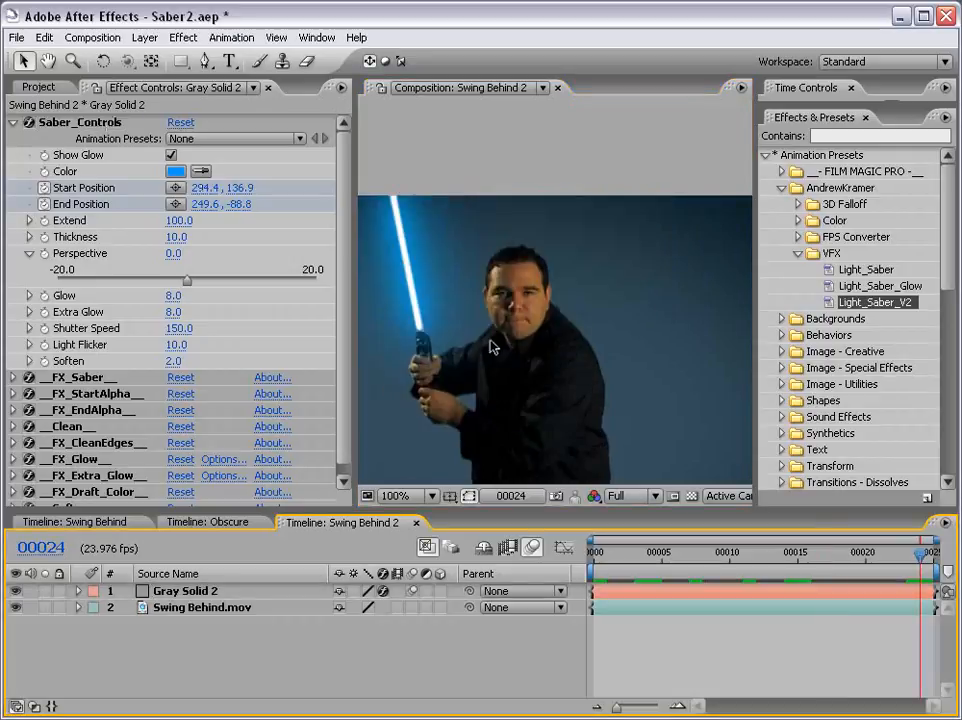
# Step: Zoom the composition out to 50% and play a RAM preview of the saber animation
pyautogui.press('space')
pyautogui.moveTo(514, 388); pyautogui.dragTo(536, 368)
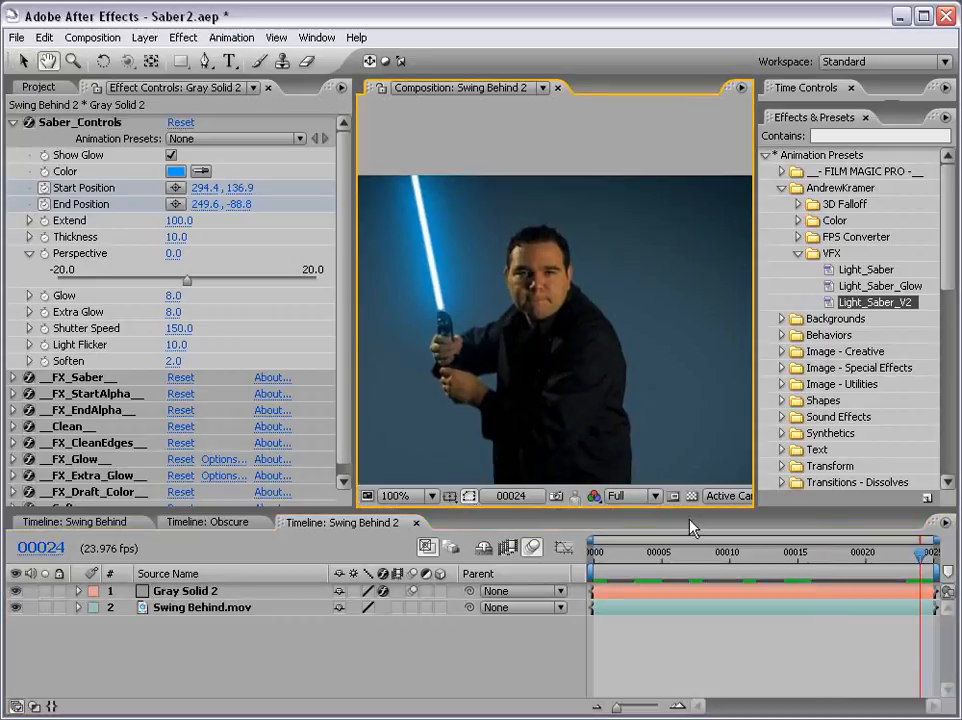
pyautogui.press(',')
pyautogui.press(',')
pyautogui.press('KP_0')
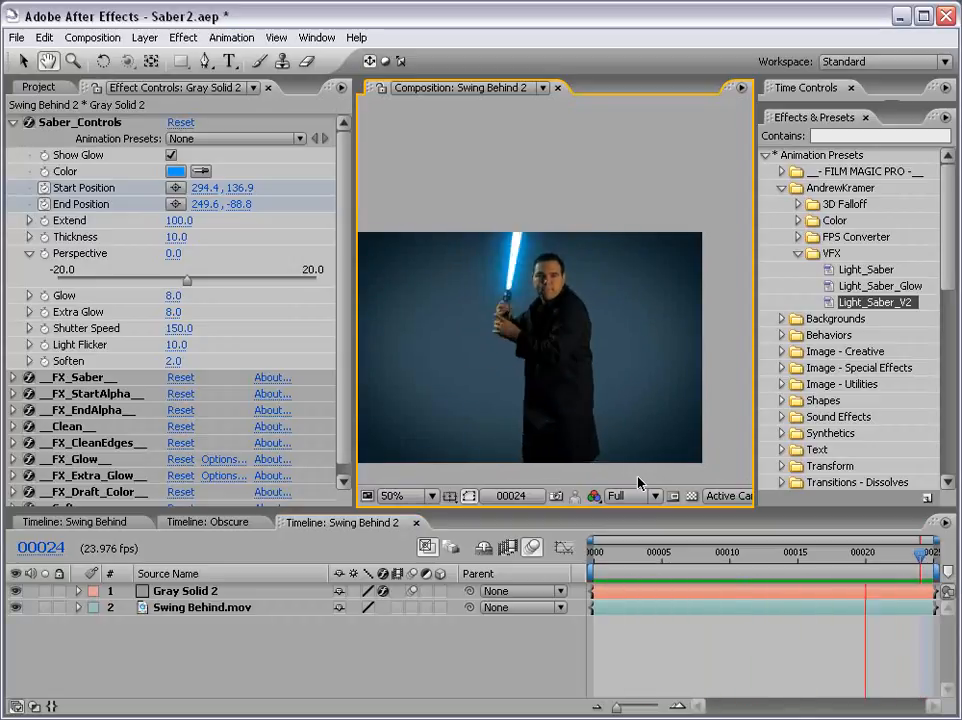
pyautogui.press('`')
pyautogui.press('`')
# Step: Set the Gray Solid 2 saber's Thickness to 12 and view the blade at 100%
pyautogui.click(643, 592)
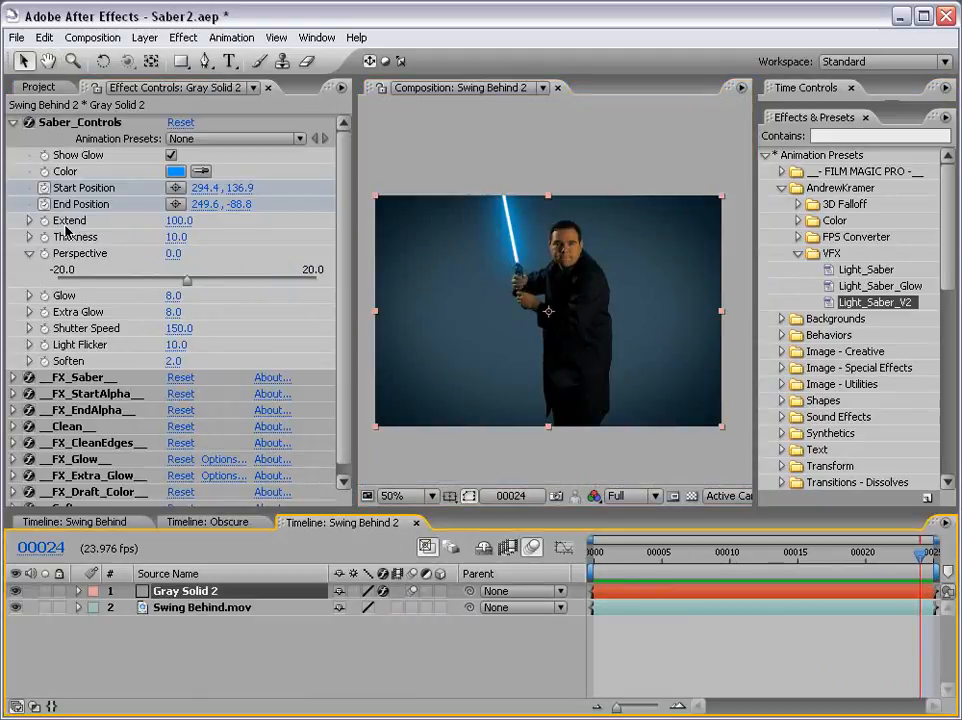
pyautogui.click(176, 237)
pyautogui.press('Return')
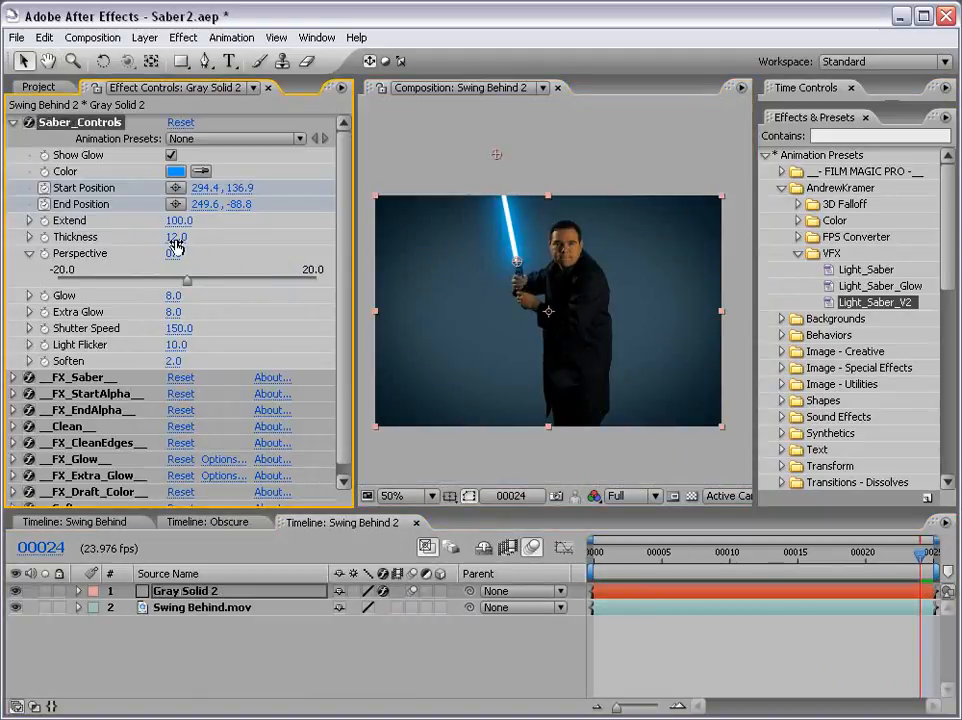
pyautogui.press('.')
pyautogui.press('space')
pyautogui.moveTo(522, 242); pyautogui.dragTo(566, 320)
pyautogui.click(719, 657)
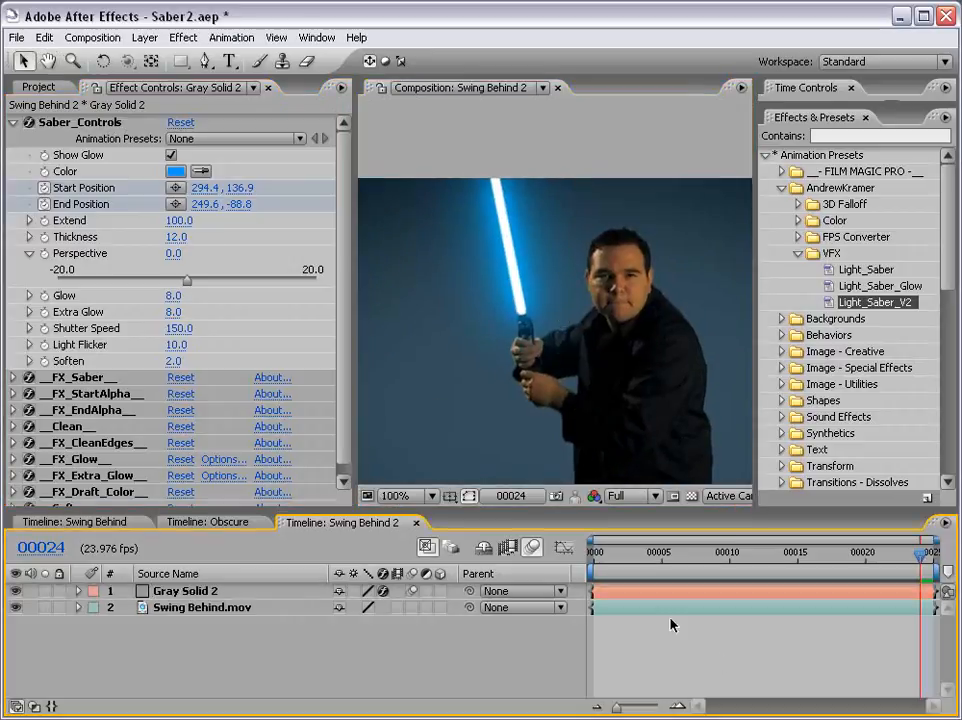
# Step: Change the saber's color to green
pyautogui.click(178, 173)
pyautogui.click(540, 468)
pyautogui.click(700, 303)
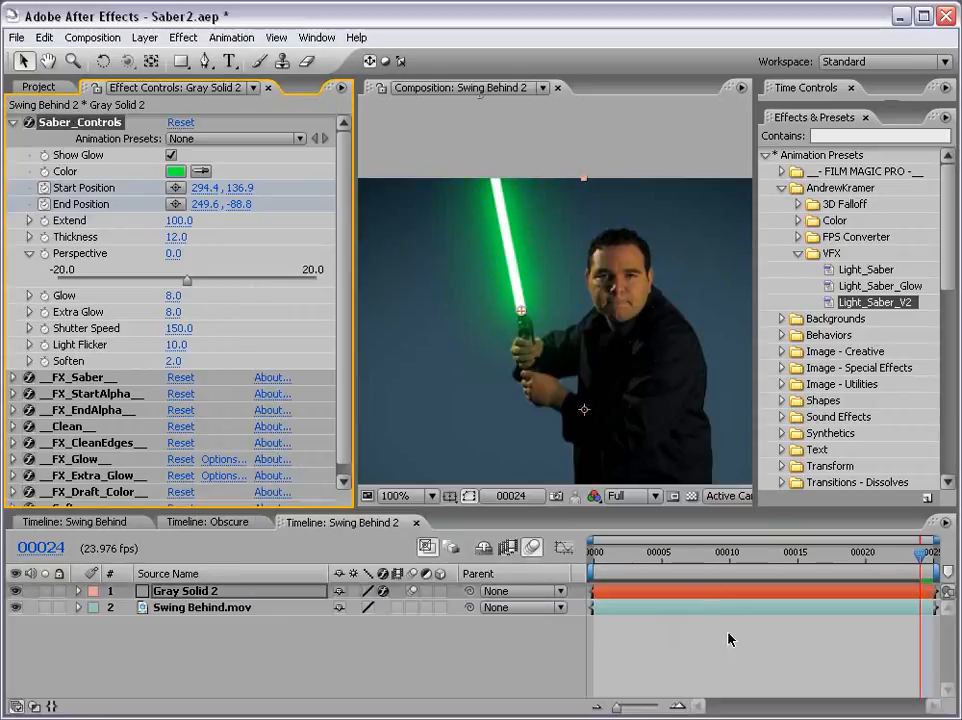
pyautogui.click(717, 657)
# Step: Show the layer modes and set the Gray Solid 2 layer's blending mode to Screen
pyautogui.press('F4')
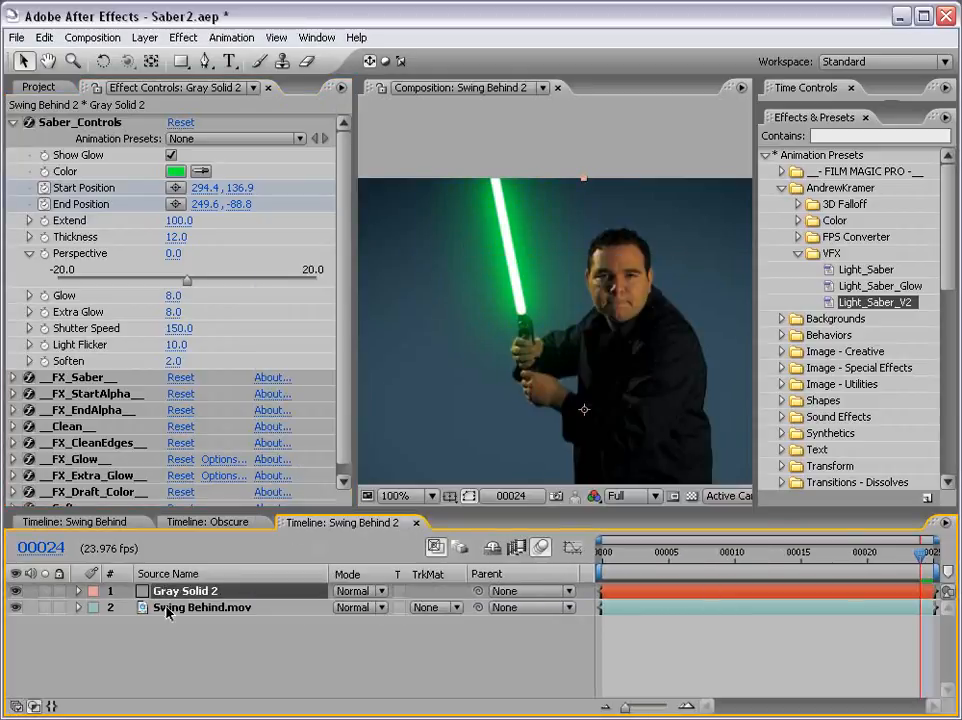
pyautogui.click(353, 592)
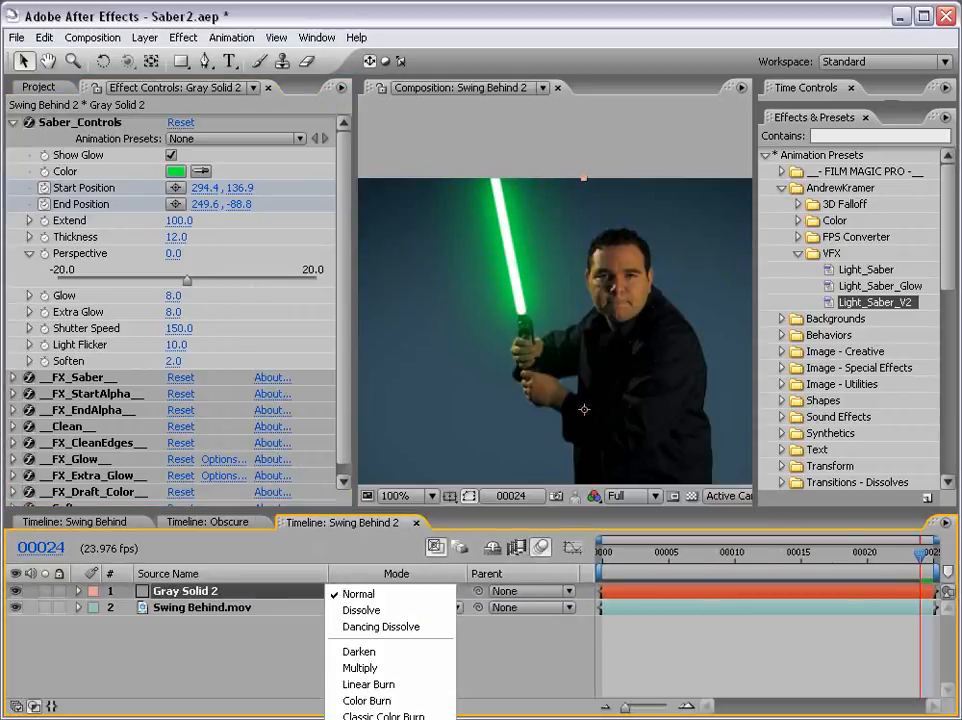
pyautogui.click(356, 716)
pyautogui.click(359, 591)
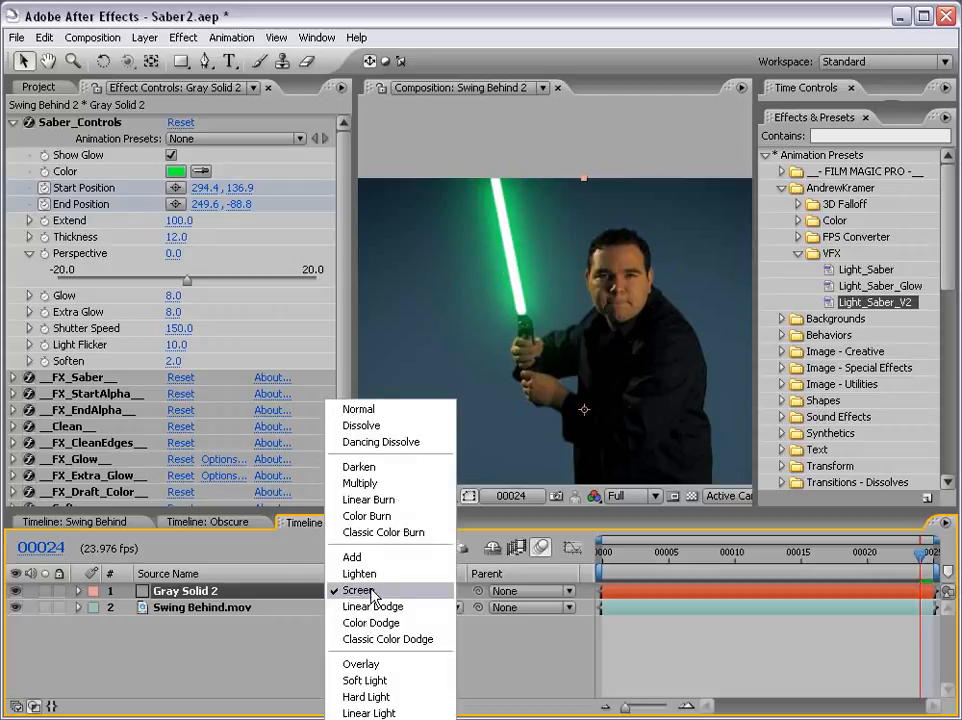
pyautogui.click(354, 597)
# Step: Examine the saber's motion blur throughout the swing by scrubbing and previewing, and return to frame 0 at 50% zoom
pyautogui.moveTo(920, 553); pyautogui.dragTo(700, 563)
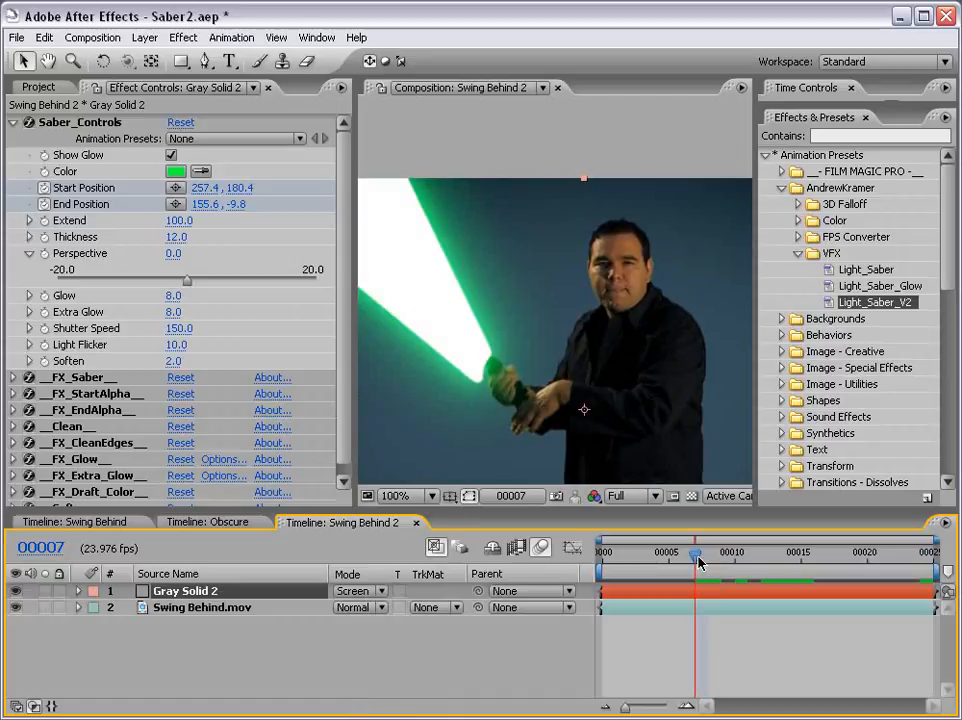
pyautogui.moveTo(702, 563); pyautogui.dragTo(855, 575)
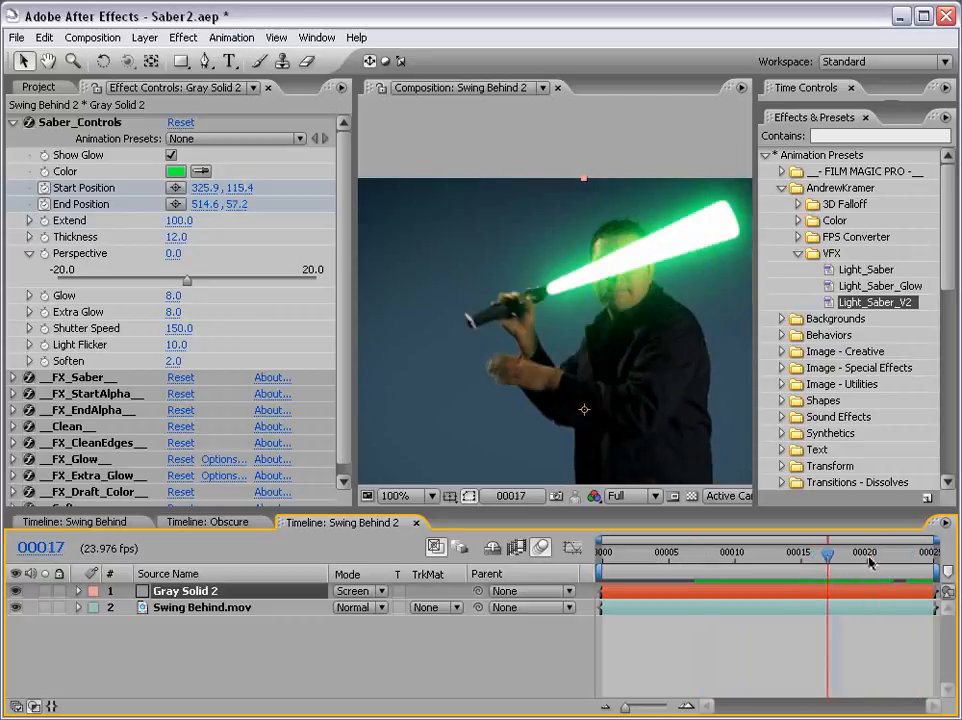
pyautogui.press('space')
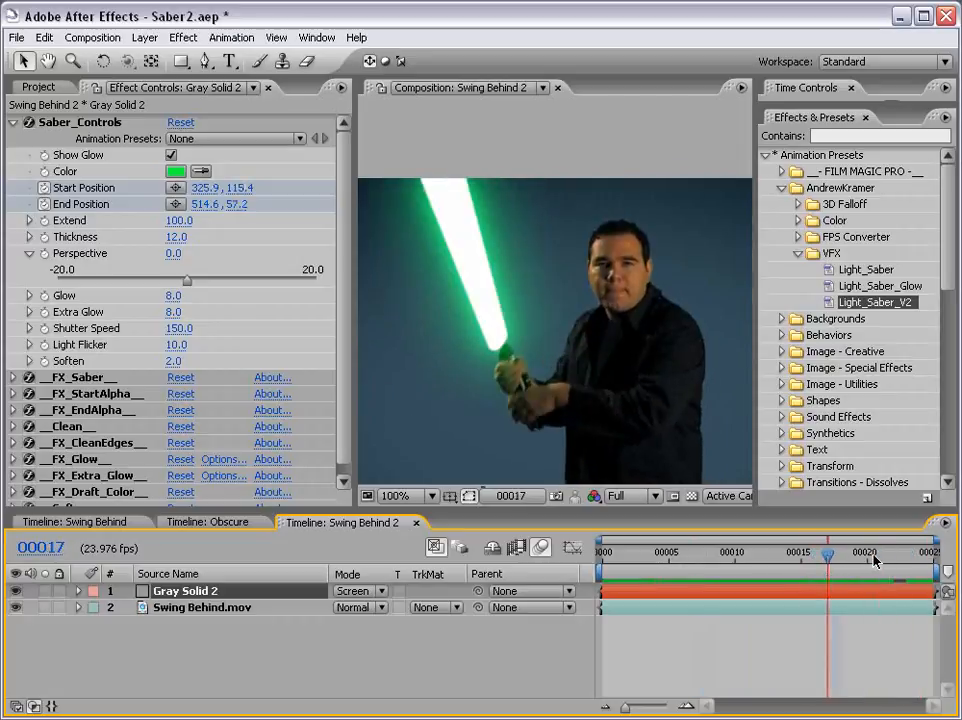
pyautogui.press('space')
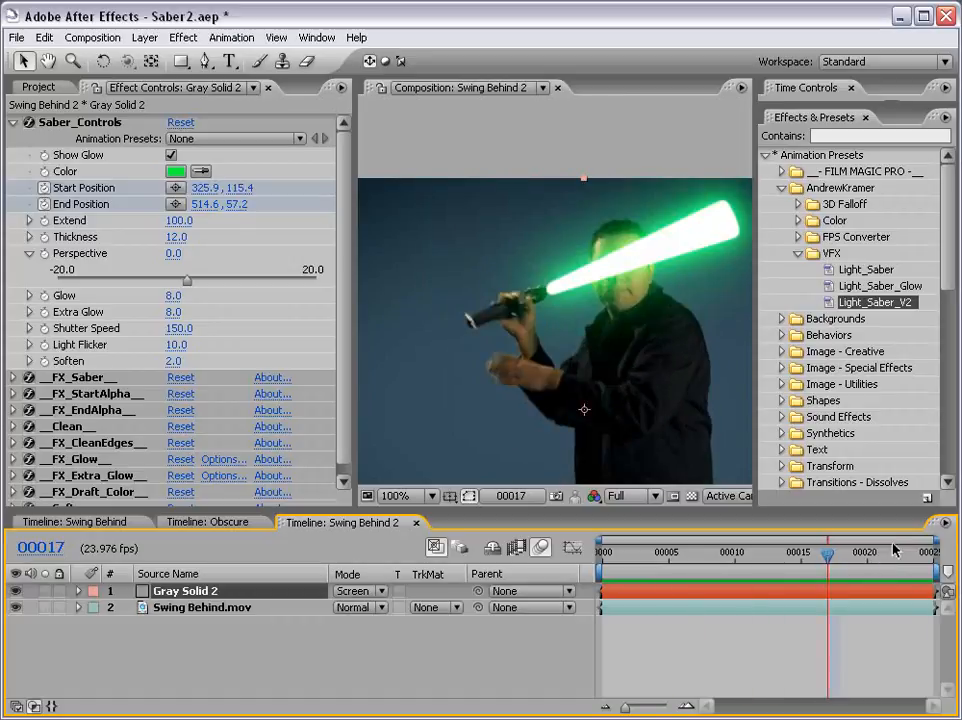
pyautogui.moveTo(730, 578); pyautogui.dragTo(600, 566)
pyautogui.scroll(-1, 582, 348)
pyautogui.moveTo(581, 366); pyautogui.dragTo(577, 331)
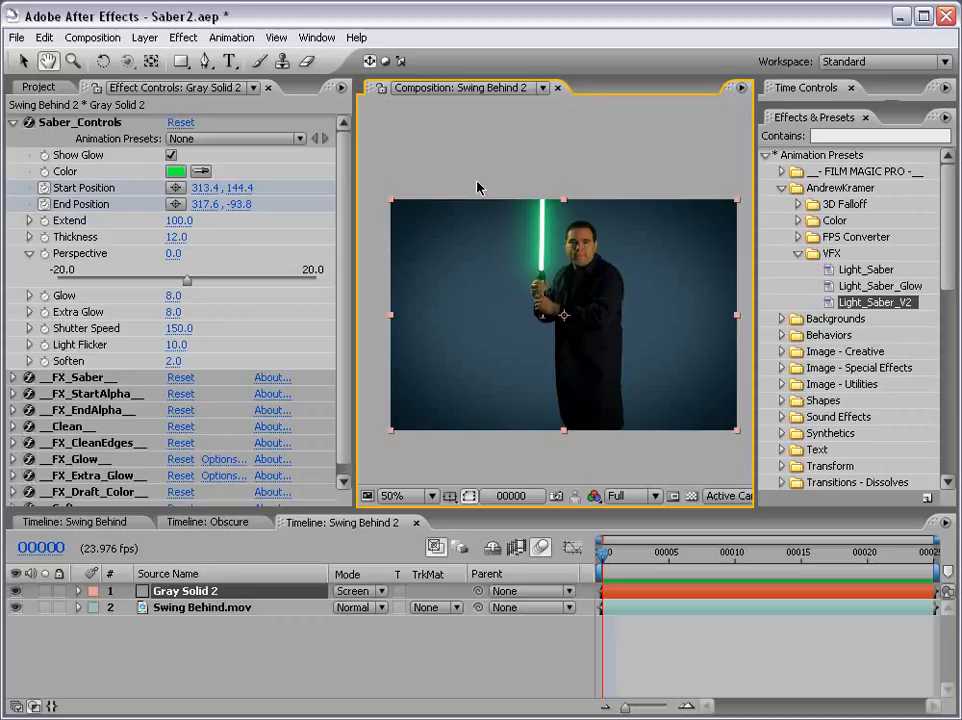
# Step: Set the saber's color back to blue
pyautogui.click(176, 171)
pyautogui.moveTo(538, 419); pyautogui.dragTo(540, 416)
pyautogui.click(701, 303)
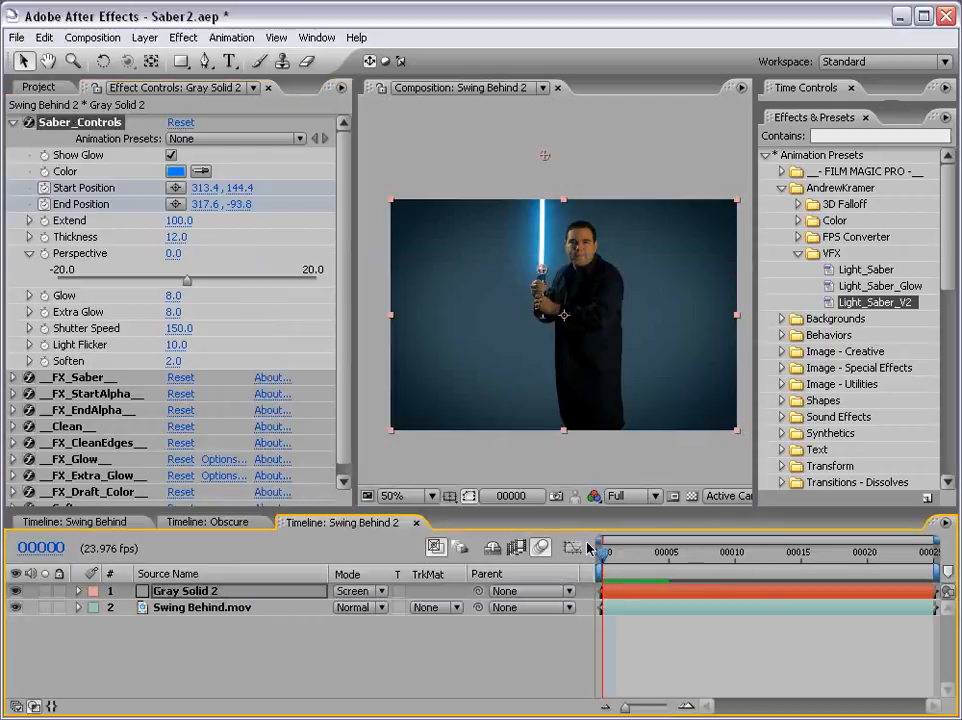
# Step: Go to frame 13, where the saber crosses the actor's body, and add a new composition-sized gray solid
pyautogui.moveTo(605, 553); pyautogui.dragTo(778, 585)
pyautogui.scroll(1, 627, 351)
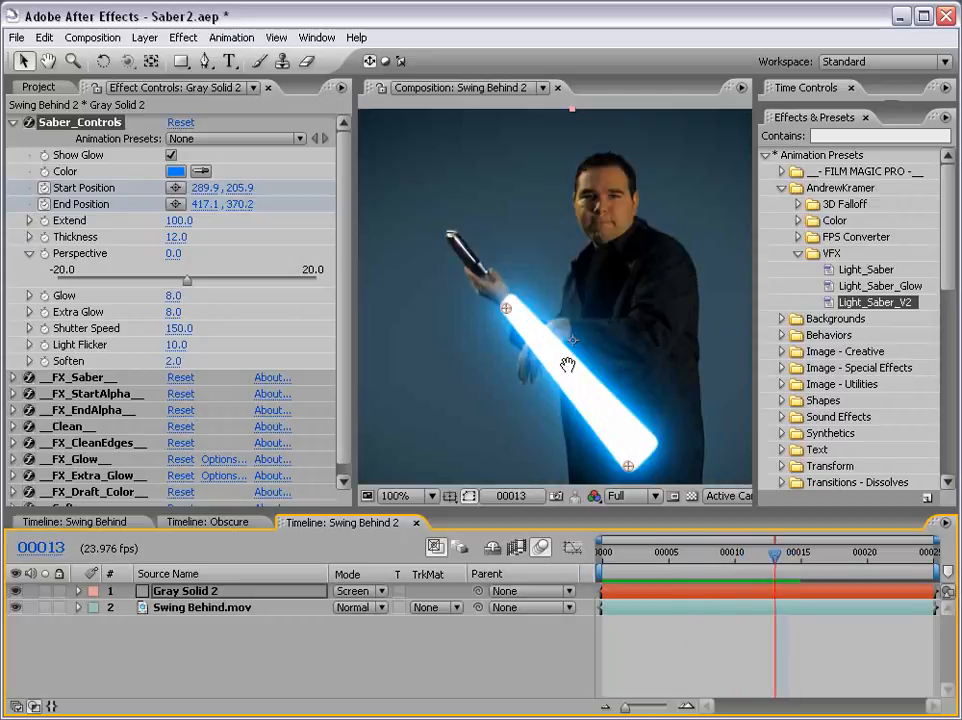
pyautogui.moveTo(590, 335); pyautogui.dragTo(550, 292)
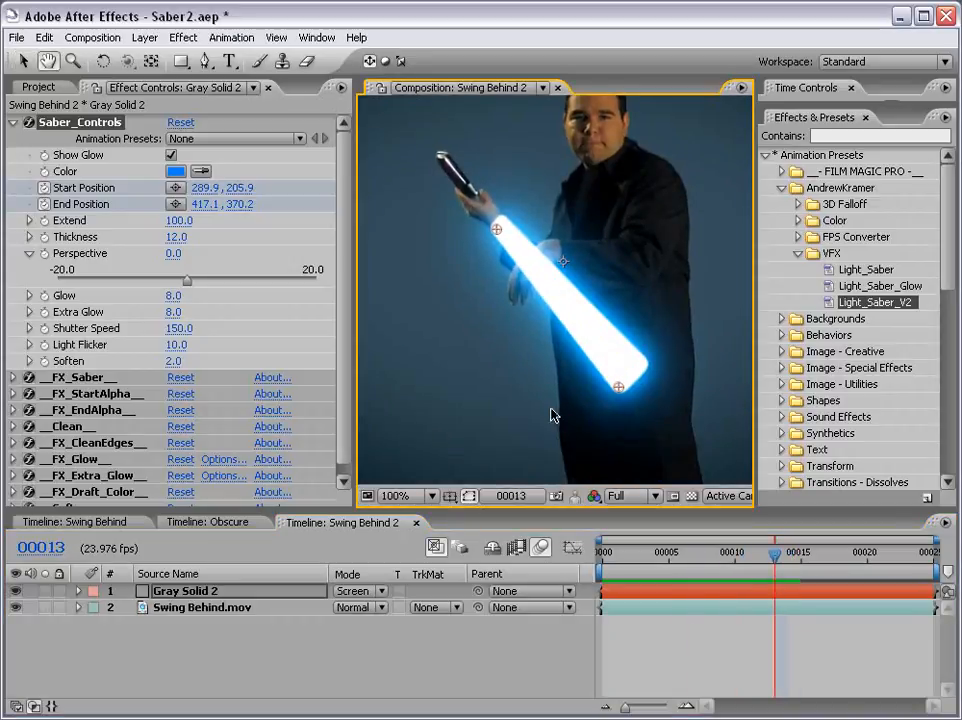
pyautogui.scroll(-1, 580, 370)
pyautogui.click(145, 37)
pyautogui.moveTo(163, 70)
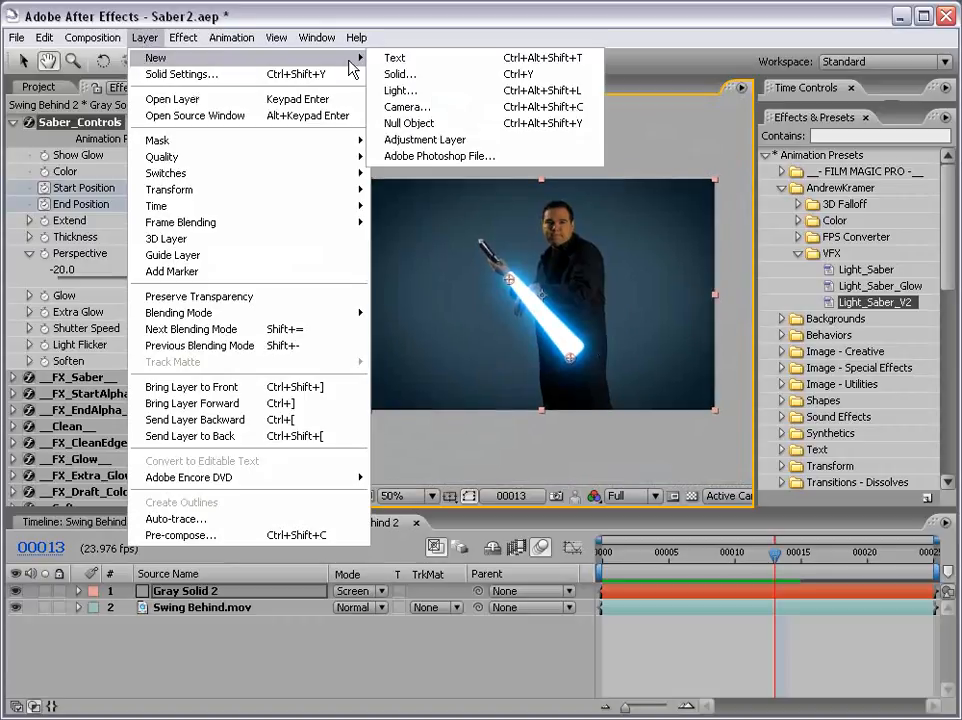
pyautogui.click(401, 76)
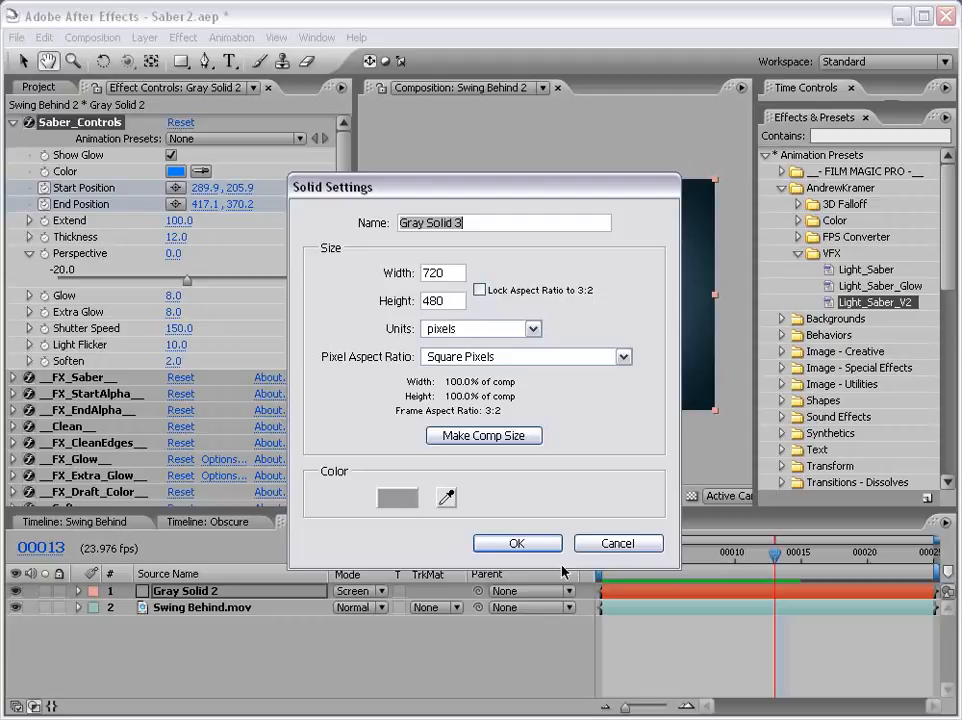
pyautogui.click(462, 438)
pyautogui.click(518, 546)
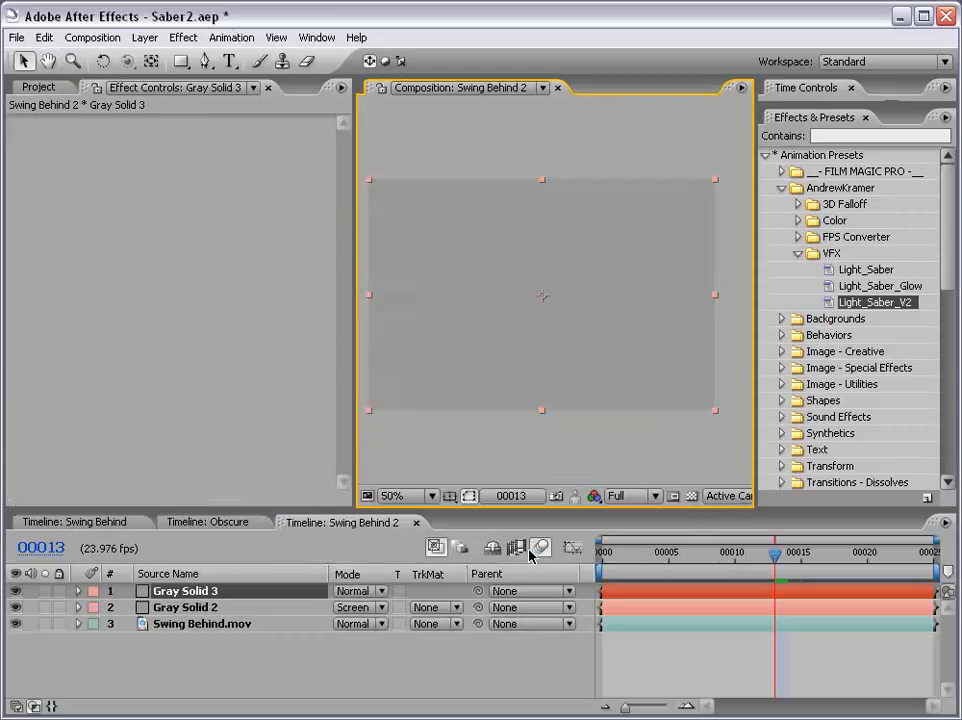
# Step: Turn off the new gray solid's visibility and return to the composition view
pyautogui.click(16, 591)
pyautogui.doubleClick(185, 592)
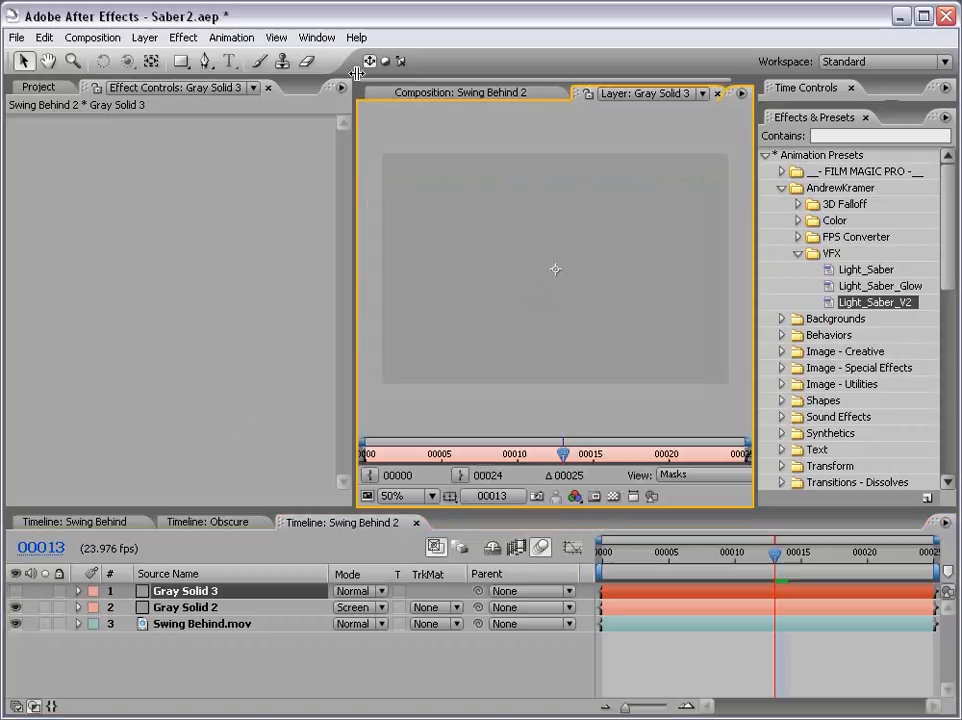
pyautogui.click(470, 93)
# Step: Rename the saber layer to Blue Saber and the hidden solid to Blue Obscure
pyautogui.click(170, 607)
pyautogui.press('Return')
pyautogui.write('Blue Saber')
pyautogui.click(185, 591)
pyautogui.press('Return')
pyautogui.write('Blue O')
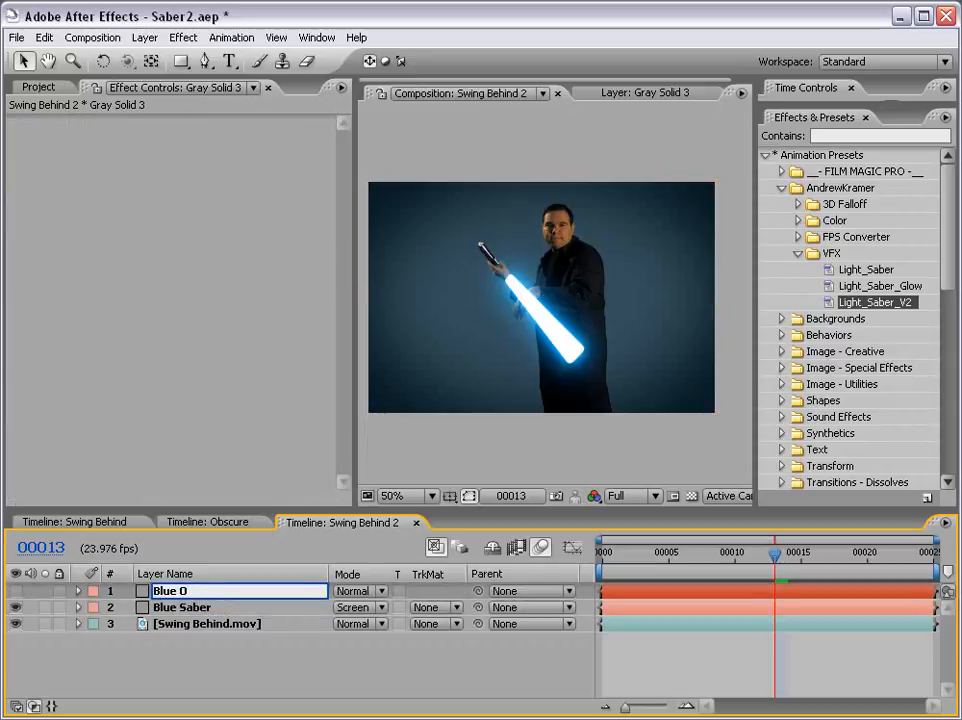
pyautogui.write('bscure')
pyautogui.press('Return')
pyautogui.click(631, 594)
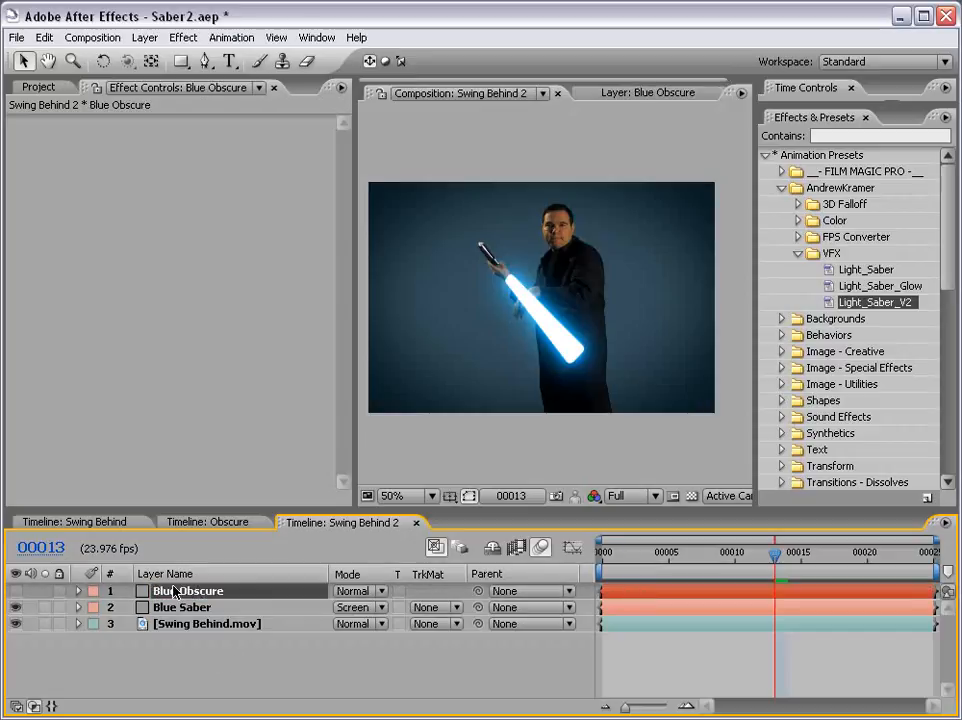
# Step: Choose the Pen tool and trim the start of the Blue Obscure layer to frame 11, before the saber crosses the body
pyautogui.click(205, 61)
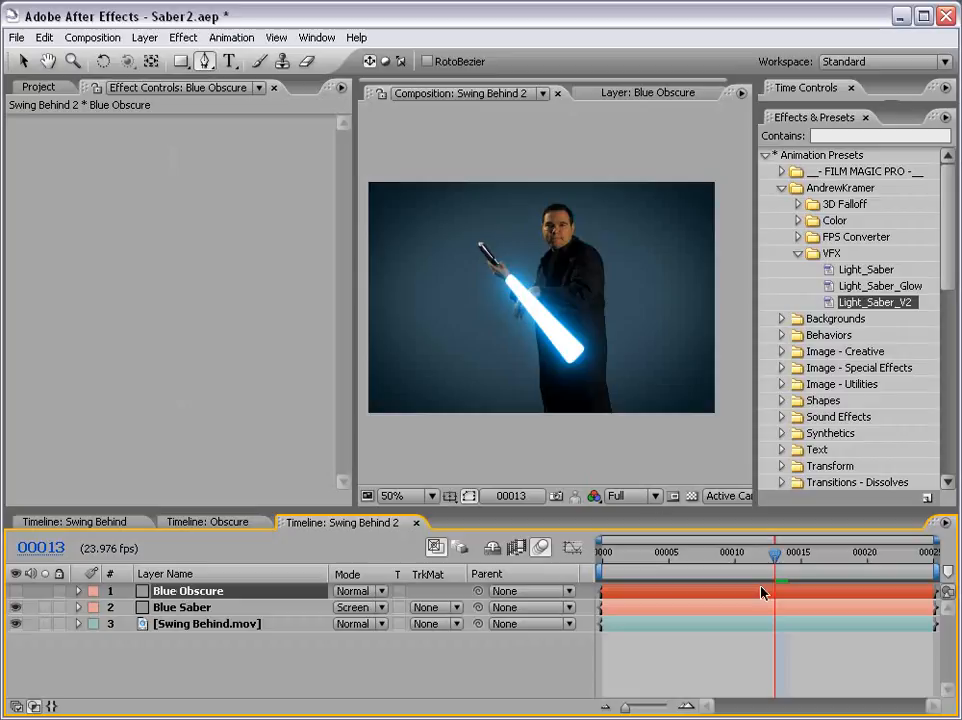
pyautogui.press('pageup')
pyautogui.press('pageup')
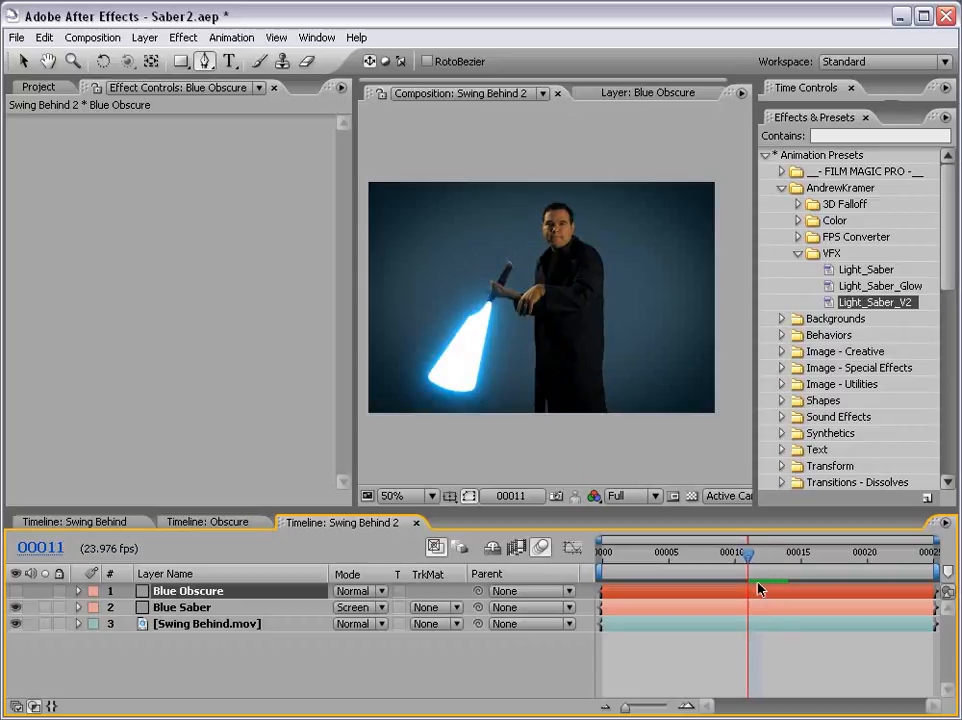
pyautogui.hotkey('alt', '[')
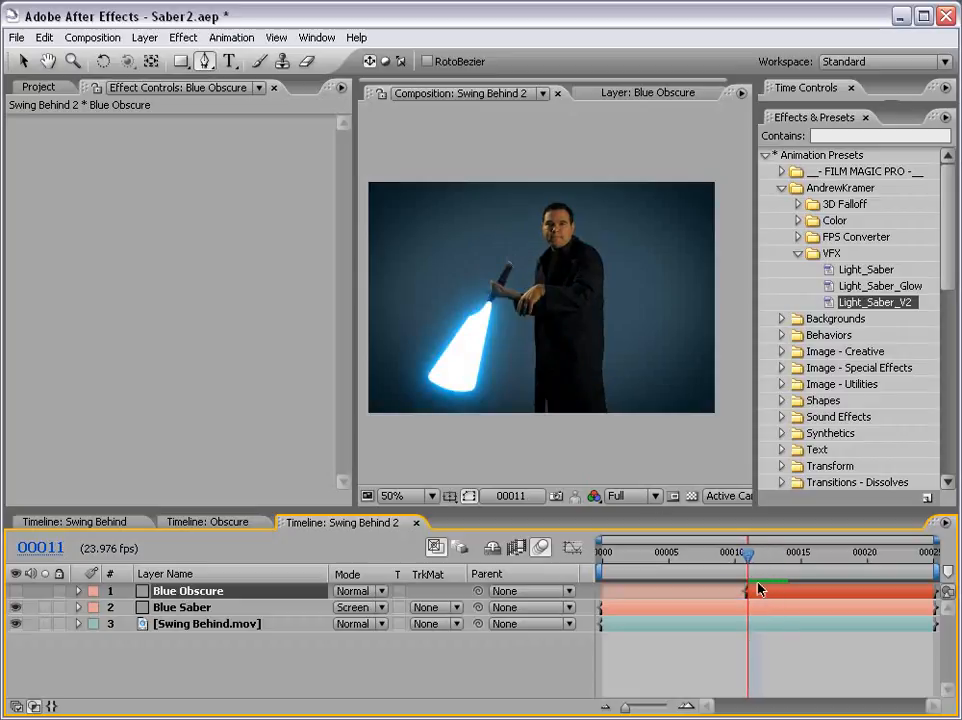
# Step: Trim the end of the Blue Obscure layer at frame 21, where the saber is clear of the actor
pyautogui.press('pagedown')
pyautogui.press('pagedown')
pyautogui.press('pagedown')
pyautogui.press('pagedown')
pyautogui.press('pagedown')
pyautogui.press('pagedown')
pyautogui.press('pagedown')
pyautogui.press('pagedown')
pyautogui.press('pagedown')
pyautogui.press('pagedown')
pyautogui.hotkey('alt', ']')
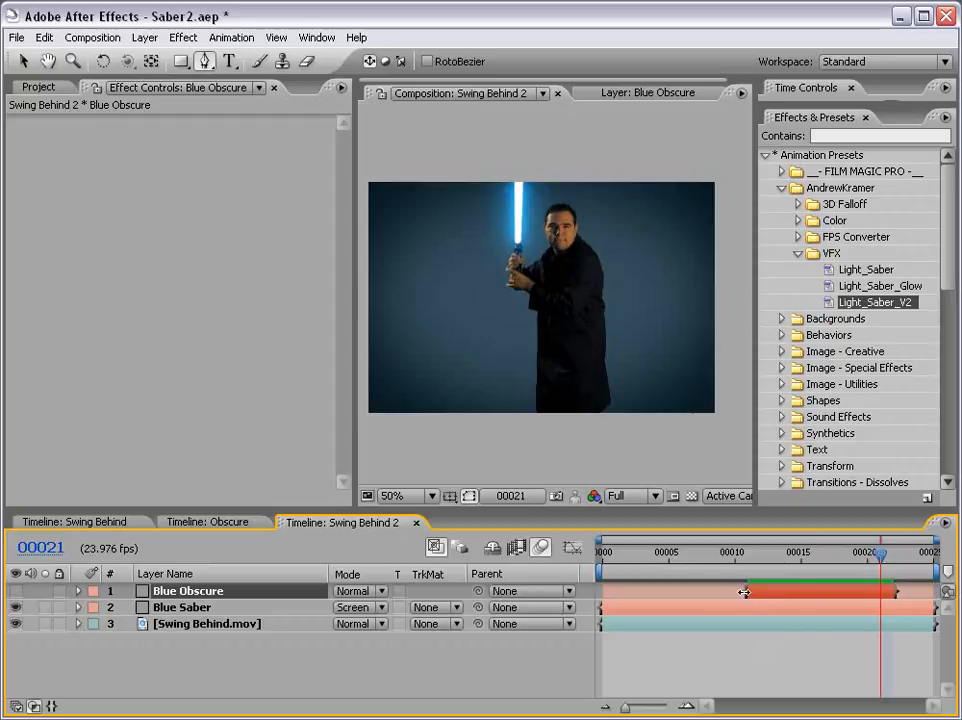
# Step: At frame 11, begin a Pen mask on Blue Obscure, tracing from the coat's hem up its front edge and around the arms and hands
pyautogui.click(750, 561)
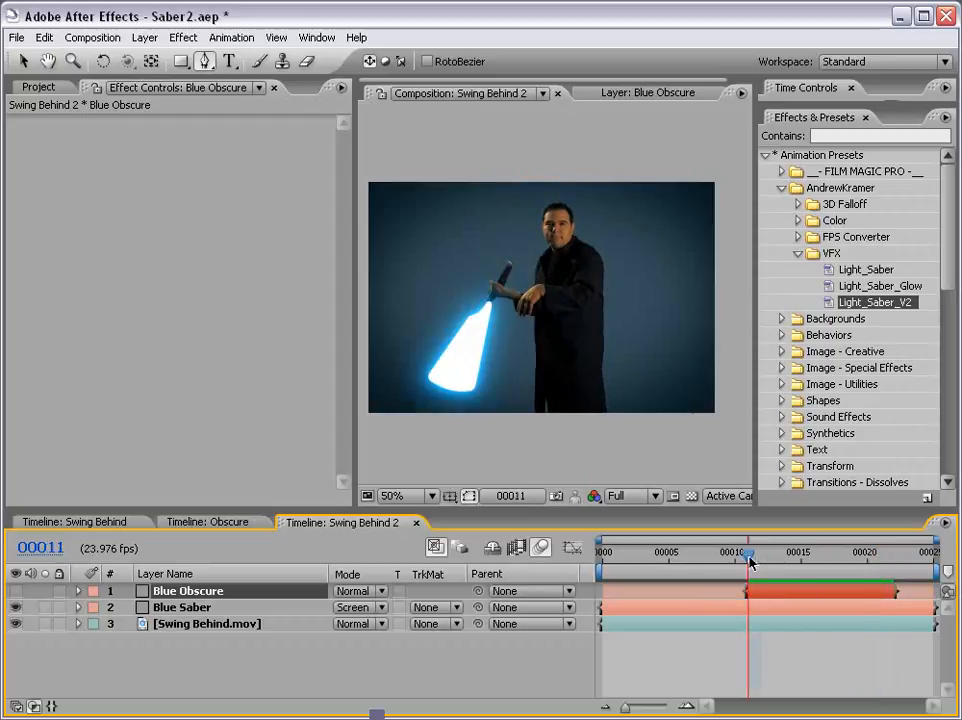
pyautogui.scroll(1, 538, 335)
pyautogui.press('space')
pyautogui.moveTo(521, 393); pyautogui.dragTo(522, 352)
pyautogui.moveTo(556, 251); pyautogui.dragTo(555, 303)
pyautogui.scroll(-1, 555, 303)
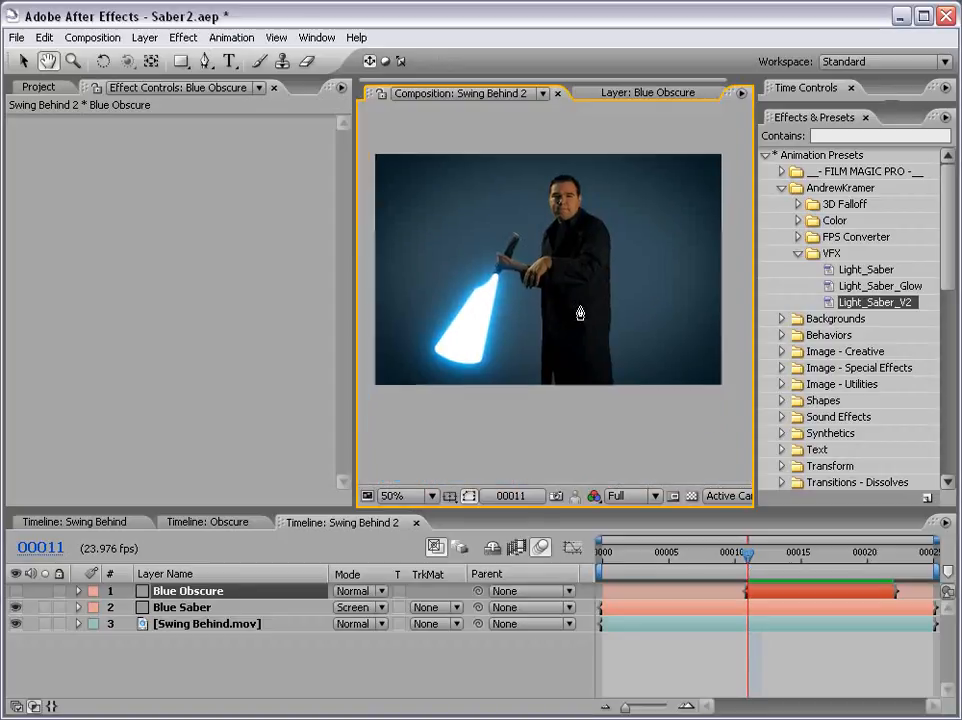
pyautogui.press('`')
pyautogui.scroll(1, 512, 386)
pyautogui.moveTo(477, 378); pyautogui.dragTo(439, 490)
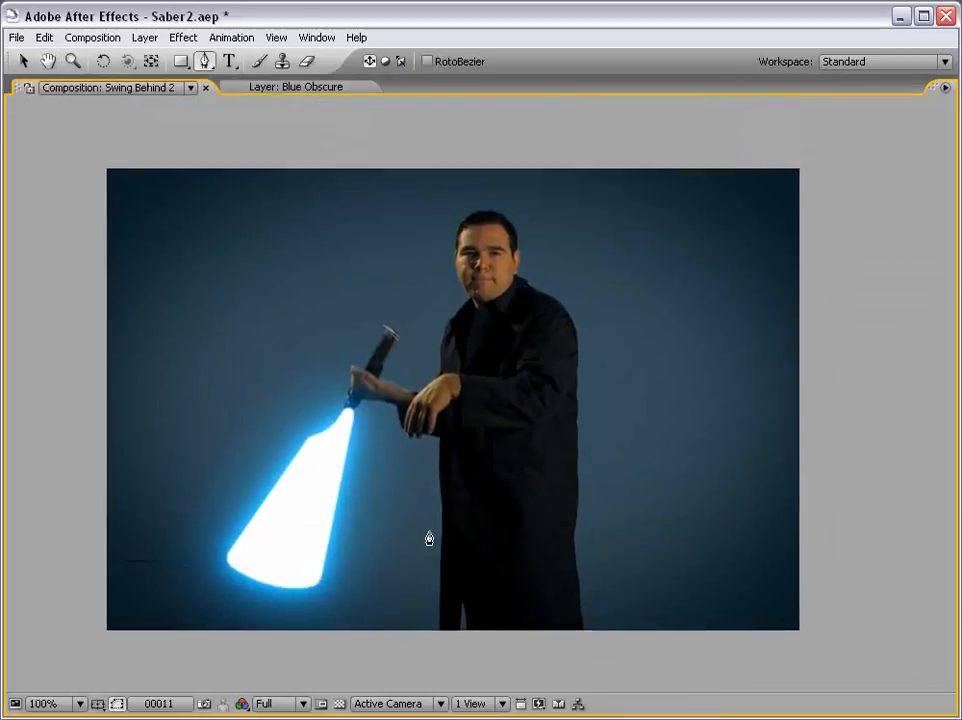
pyautogui.click(439, 521)
pyautogui.click(439, 440)
pyautogui.click(410, 438)
pyautogui.click(393, 405)
pyautogui.click(367, 403)
pyautogui.click(356, 399)
pyautogui.click(350, 368)
pyautogui.click(386, 383)
pyautogui.click(418, 391)
pyautogui.click(438, 375)
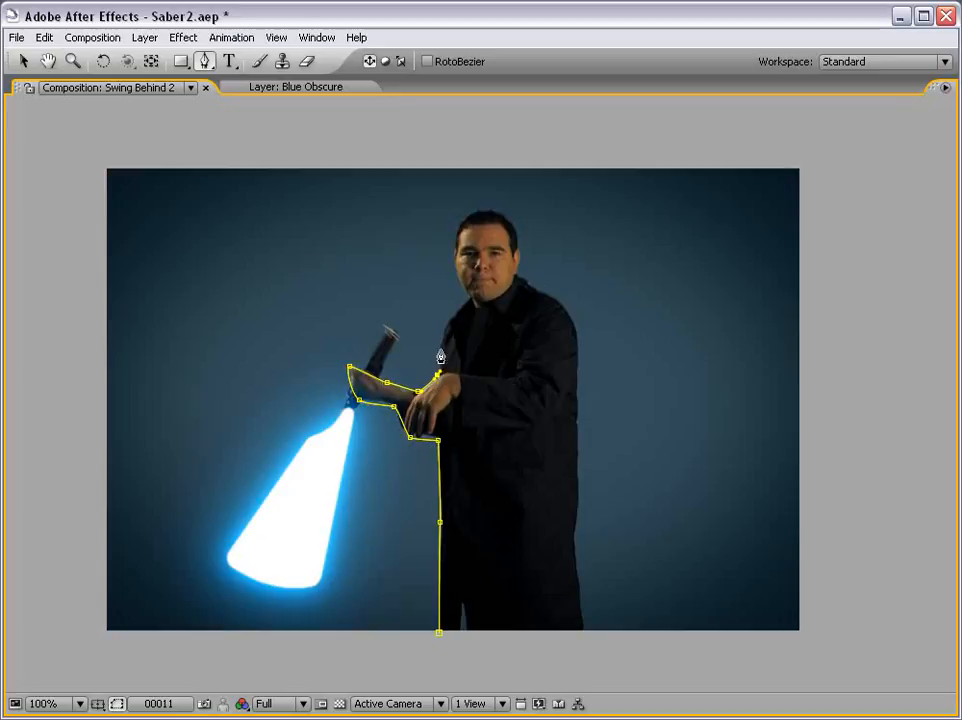
# Step: Continue the mask around the actor's head, shoulder and back of the coat, and close it below the frame
pyautogui.click(447, 320)
pyautogui.click(469, 297)
pyautogui.click(455, 249)
pyautogui.moveTo(486, 206); pyautogui.dragTo(520, 256)
pyautogui.click(518, 273)
pyautogui.moveTo(558, 301); pyautogui.dragTo(572, 318)
pyautogui.moveTo(577, 381); pyautogui.dragTo(578, 414)
pyautogui.click(580, 490)
pyautogui.click(577, 543)
pyautogui.click(582, 633)
pyautogui.click(471, 660)
pyautogui.click(439, 632)
pyautogui.press('v')
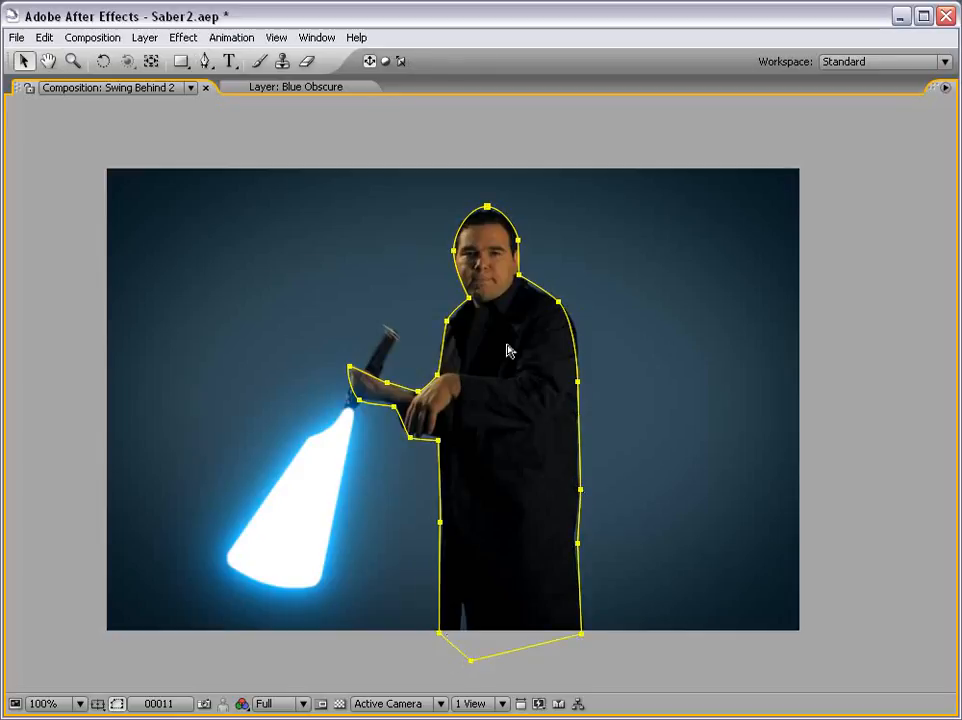
# Step: Show the Blue Obscure solid briefly to check its masked silhouette against the actor, and hide it again
pyautogui.press('`')
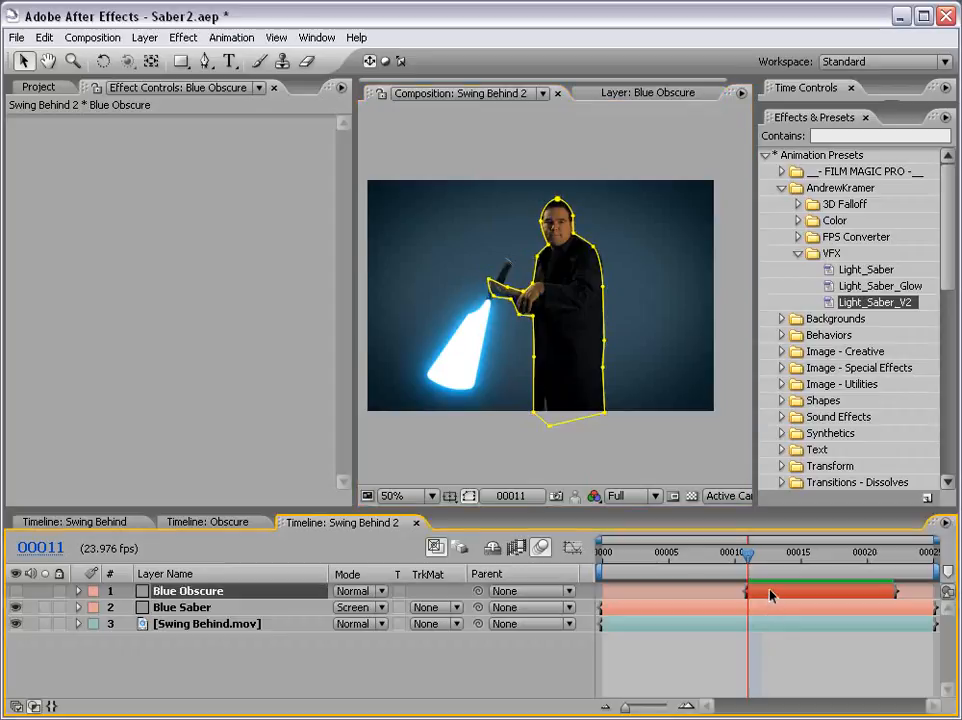
pyautogui.click(14, 593)
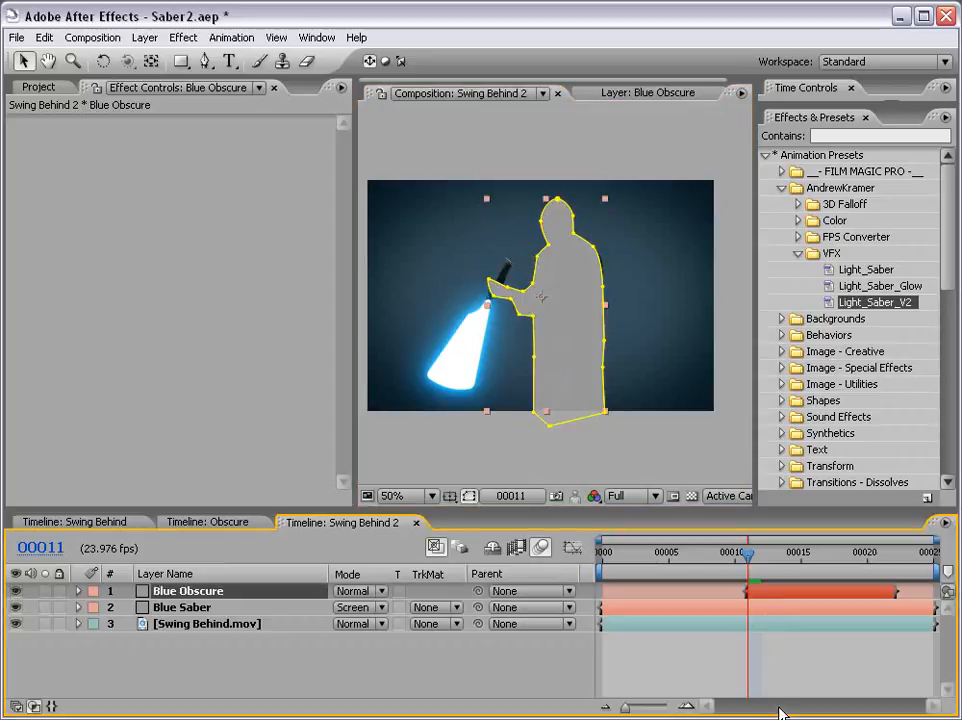
pyautogui.click(517, 655)
pyautogui.scroll(1, 564, 324)
pyautogui.scroll(-1, 578, 284)
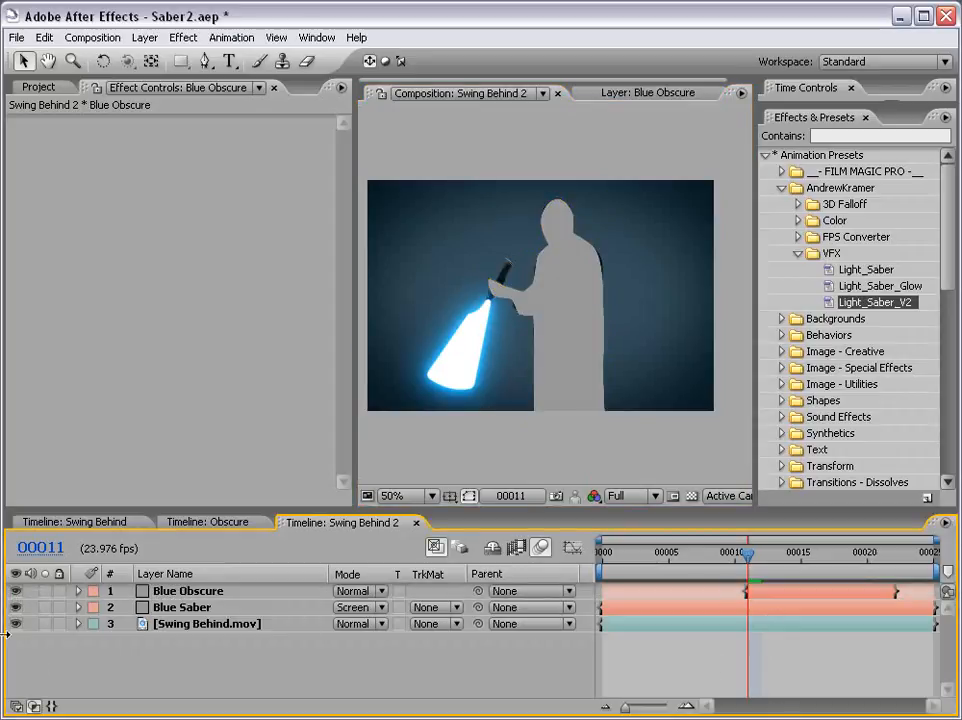
pyautogui.click(14, 592)
# Step: Set the Blue Saber layer's track matte to Alpha Inverted Matte "Blue Obscure"
pyautogui.click(181, 609)
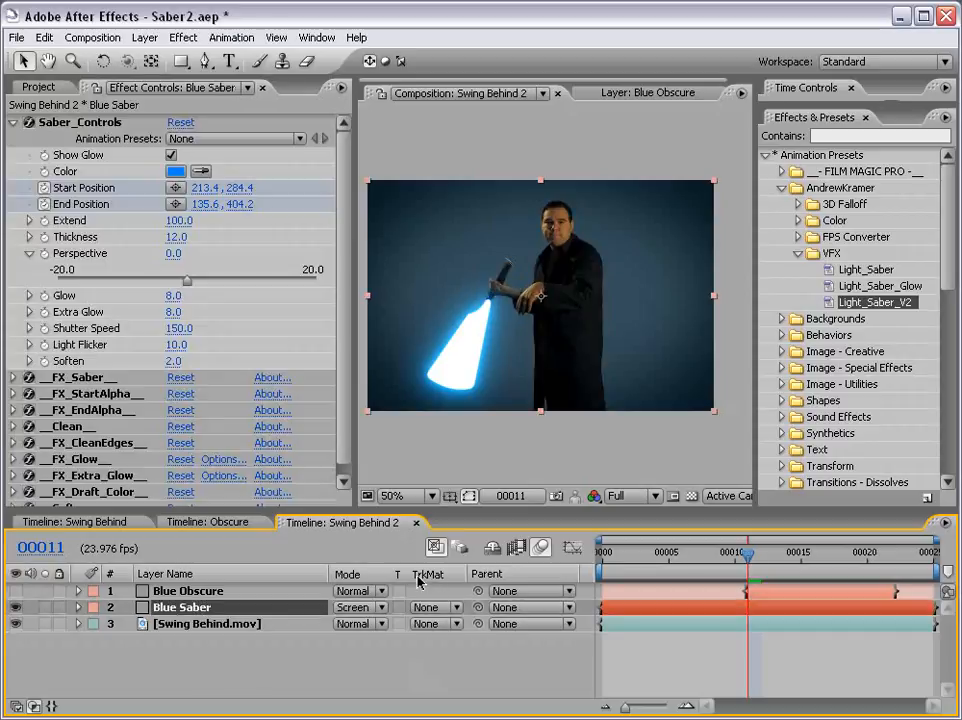
pyautogui.click(428, 608)
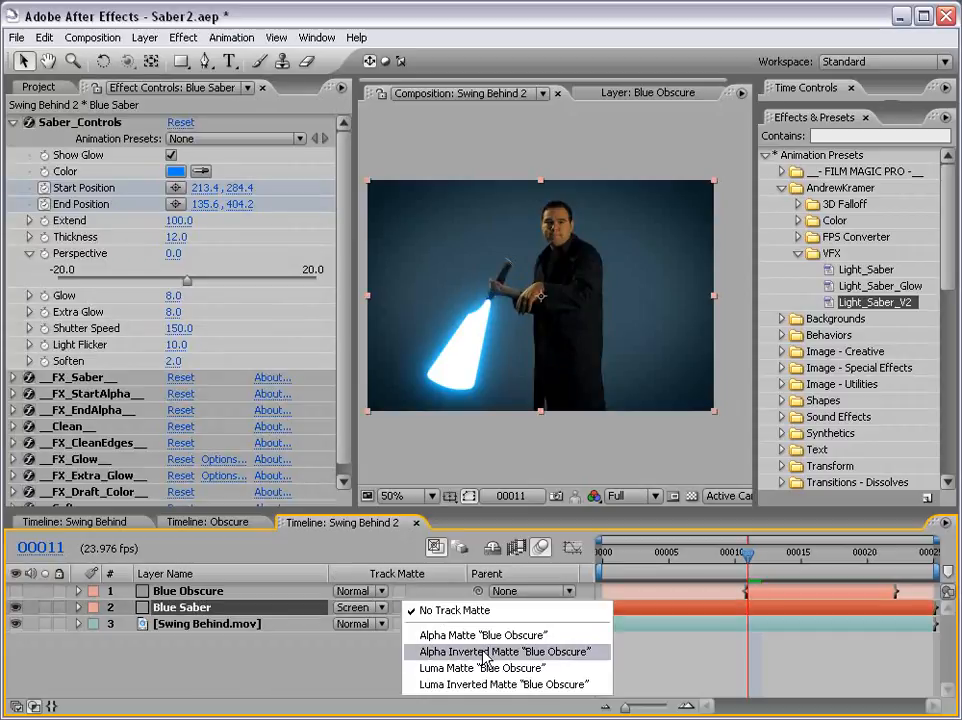
pyautogui.click(484, 652)
# Step: Scrub to frame 17 and preview the swing to check how the matte hides the saber behind the actor
pyautogui.moveTo(754, 559); pyautogui.dragTo(827, 559)
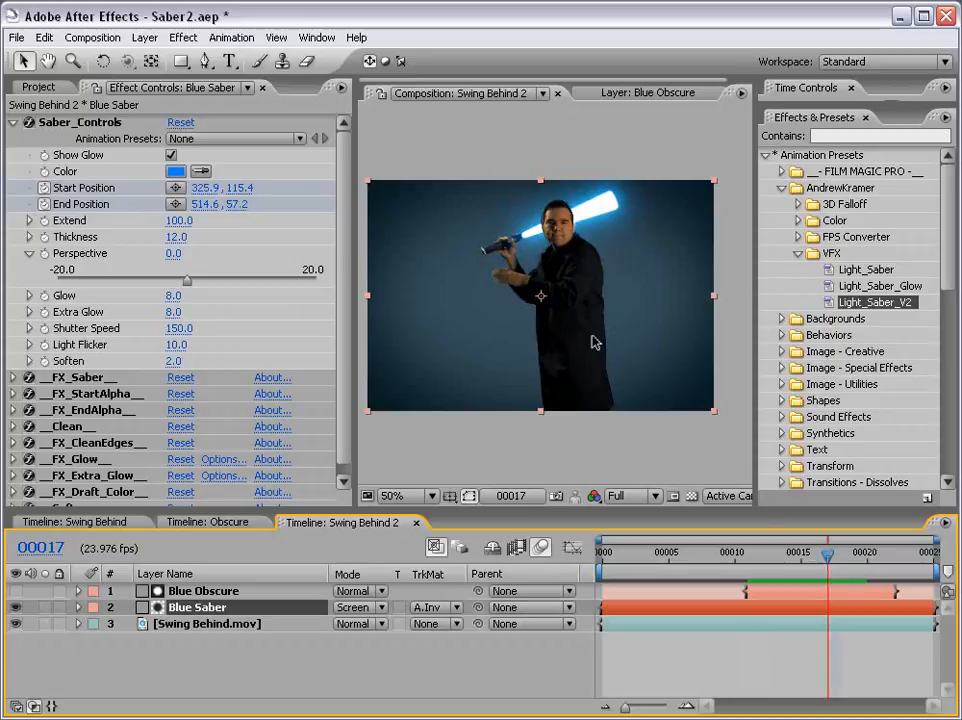
pyautogui.press('KP_0')
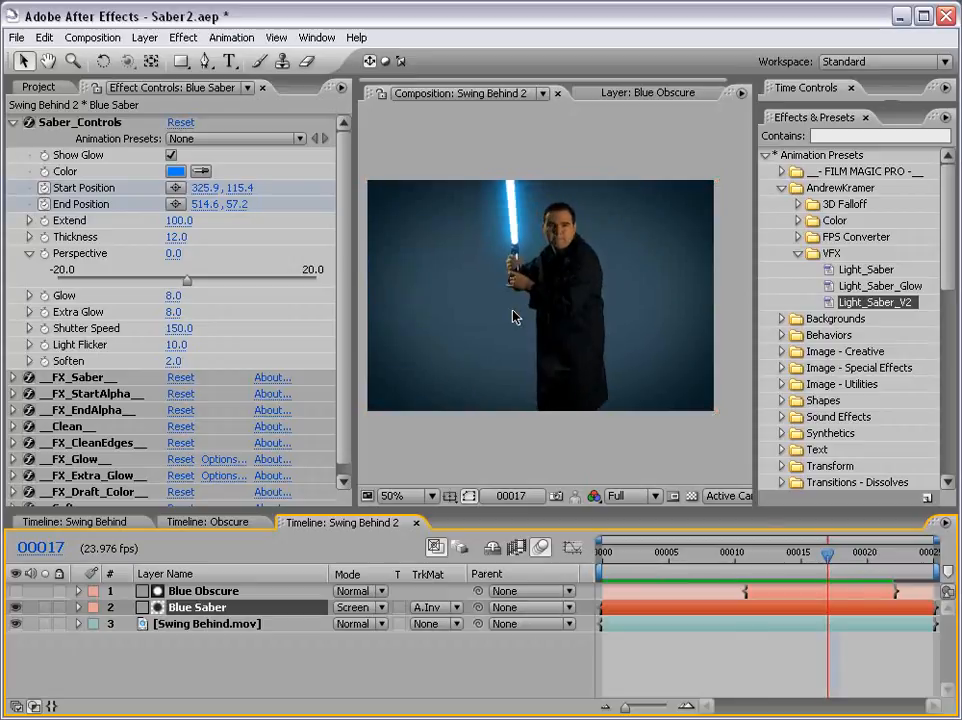
pyautogui.press('space')
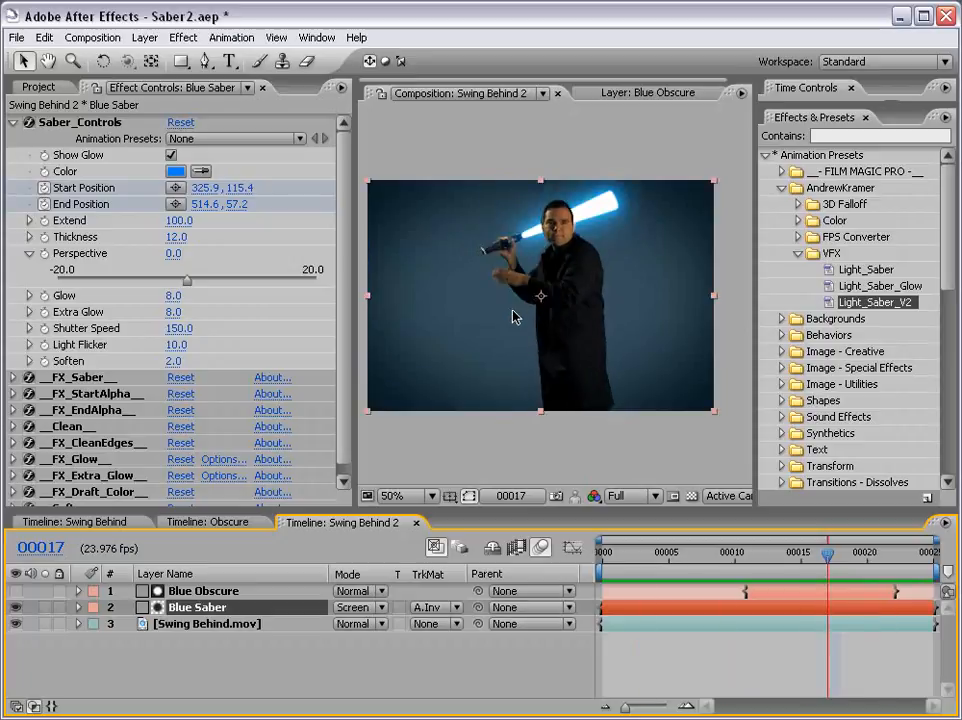
pyautogui.scroll(2, 550, 208)
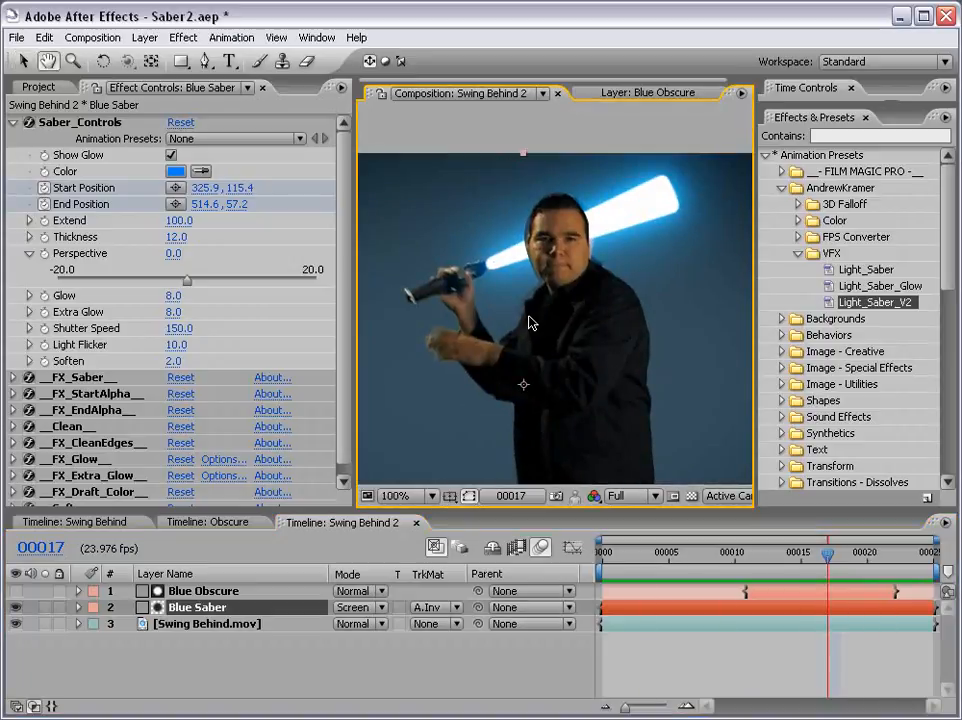
# Step: Return to frame 11 and start keyframing the Mask Shape of Mask 1 on the Blue Obscure layer
pyautogui.moveTo(827, 552); pyautogui.dragTo(747, 552)
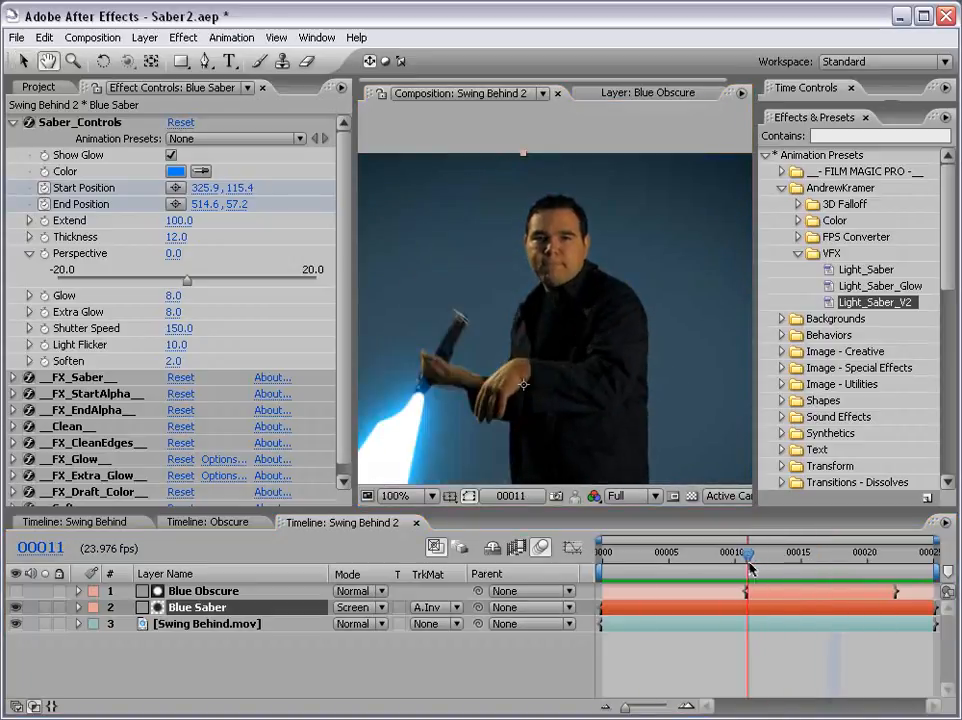
pyautogui.moveTo(574, 348); pyautogui.dragTo(603, 253)
pyautogui.press('`')
pyautogui.scroll(-1, 536, 291)
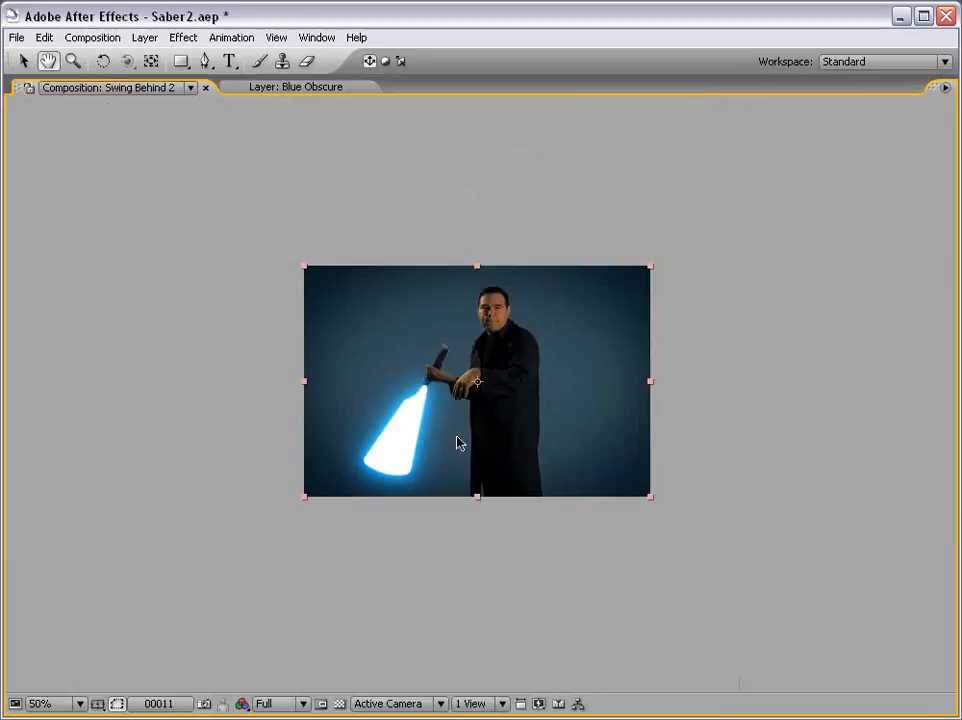
pyautogui.scroll(1, 458, 443)
pyautogui.press('`')
pyautogui.scroll(-1, 541, 298)
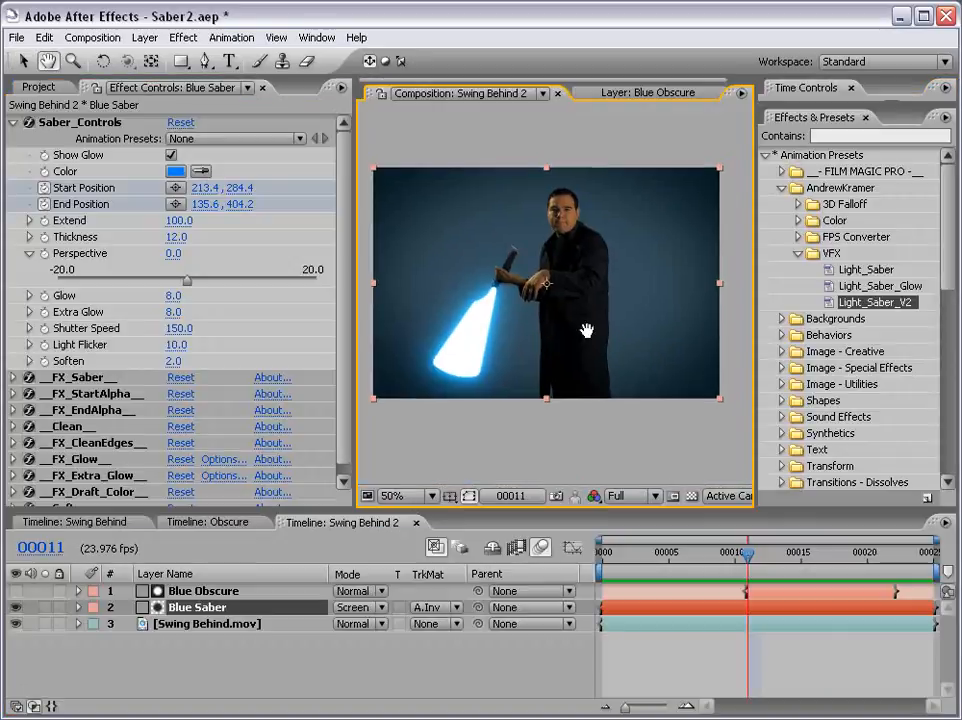
pyautogui.click(770, 594)
pyautogui.press('m')
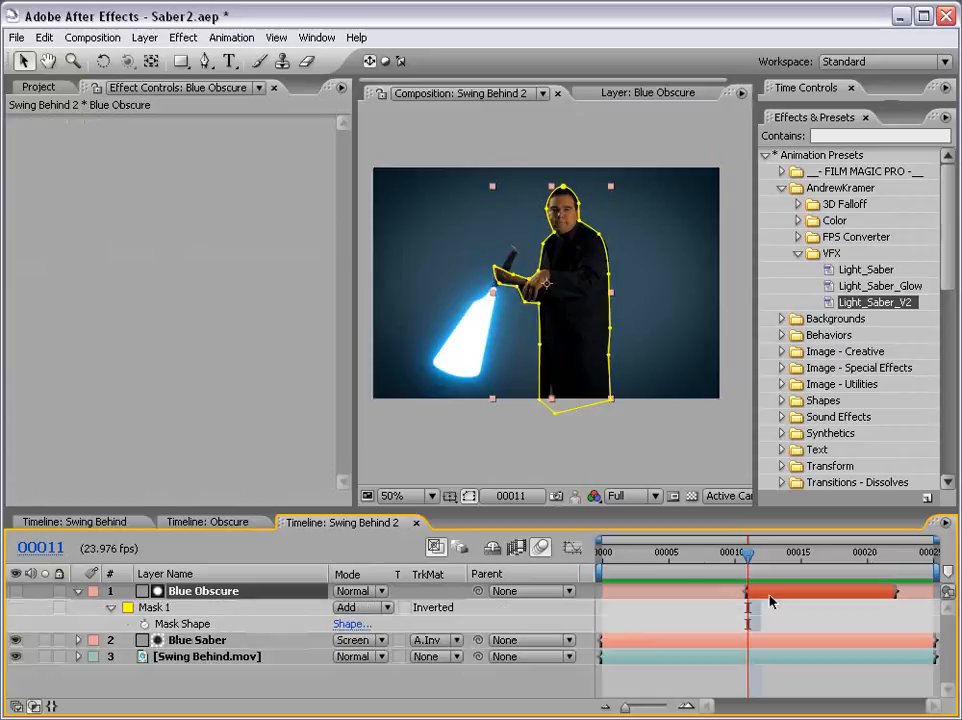
pyautogui.click(144, 623)
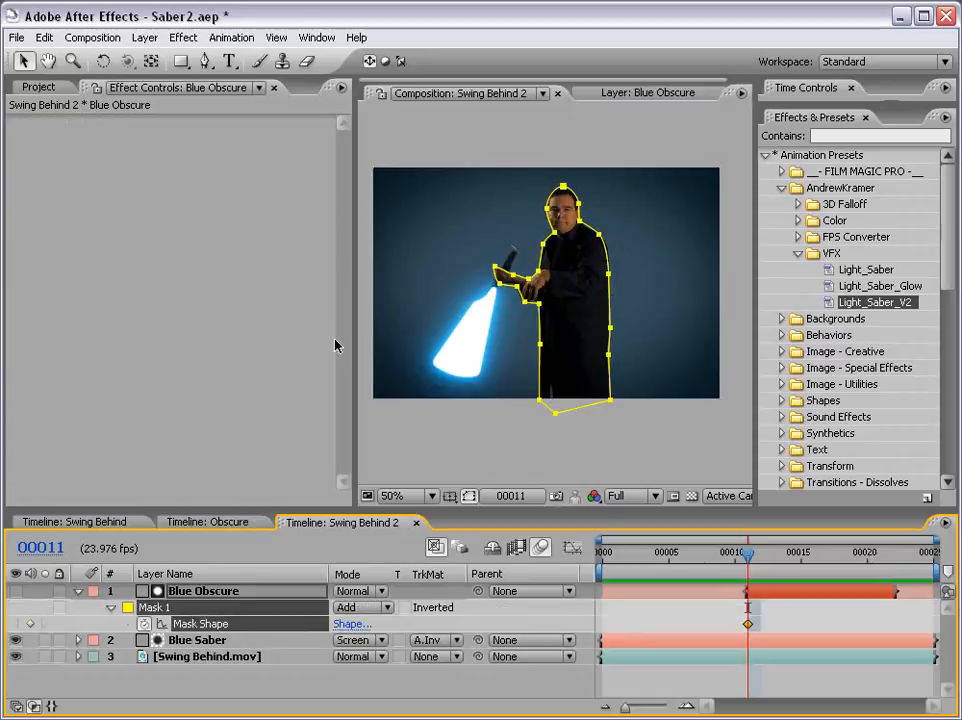
# Step: At frame 12, reshape the Blue Obscure mask to follow the actor's raised forearm and hands
pyautogui.moveTo(352, 344); pyautogui.dragTo(253, 337)
pyautogui.scroll(1, 588, 287)
pyautogui.moveTo(589, 287); pyautogui.dragTo(587, 304)
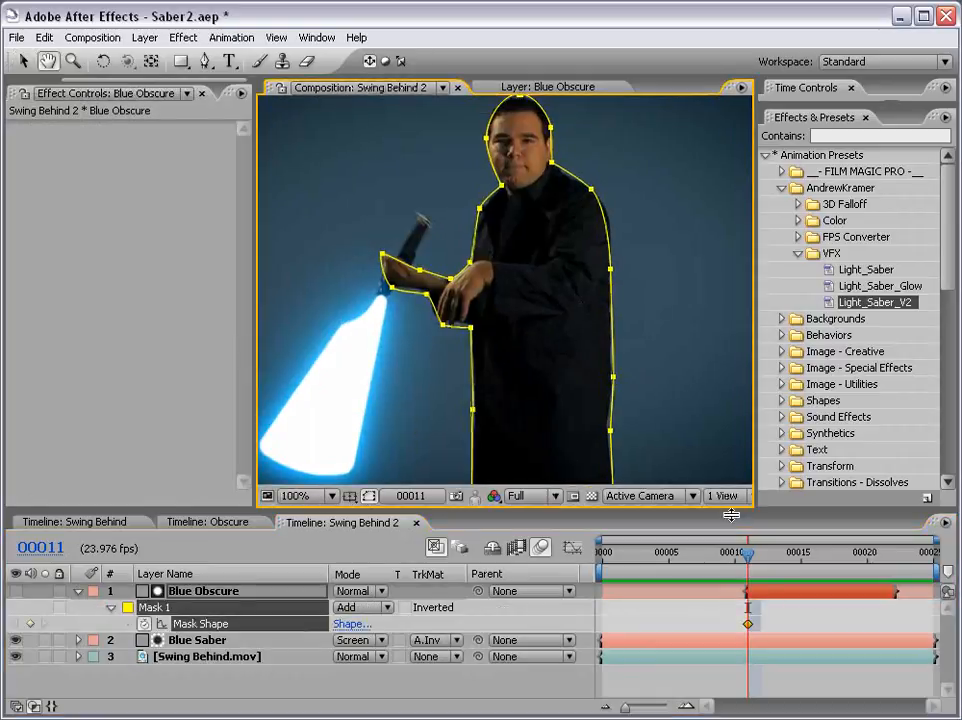
pyautogui.click(771, 603)
pyautogui.click(769, 594)
pyautogui.press('pagedown')
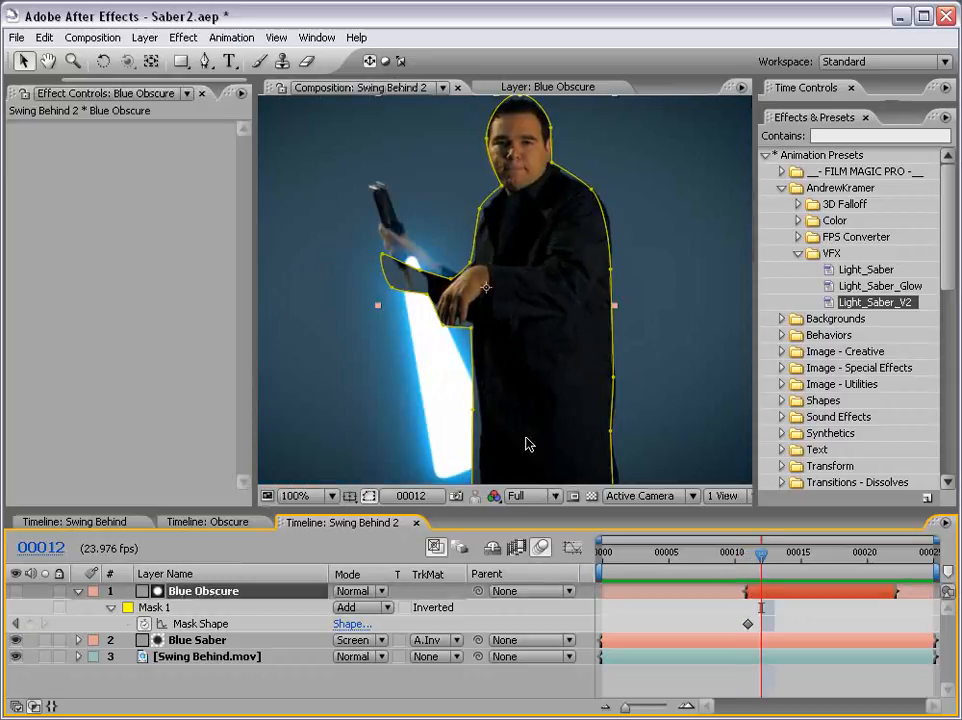
pyautogui.moveTo(524, 376); pyautogui.dragTo(516, 329)
pyautogui.moveTo(437, 281); pyautogui.dragTo(430, 287)
pyautogui.moveTo(386, 223)
pyautogui.mouseDown()
pyautogui.moveTo(386, 247)
pyautogui.moveTo(396, 224)
pyautogui.mouseUp()
pyautogui.moveTo(384, 276); pyautogui.dragTo(419, 266)
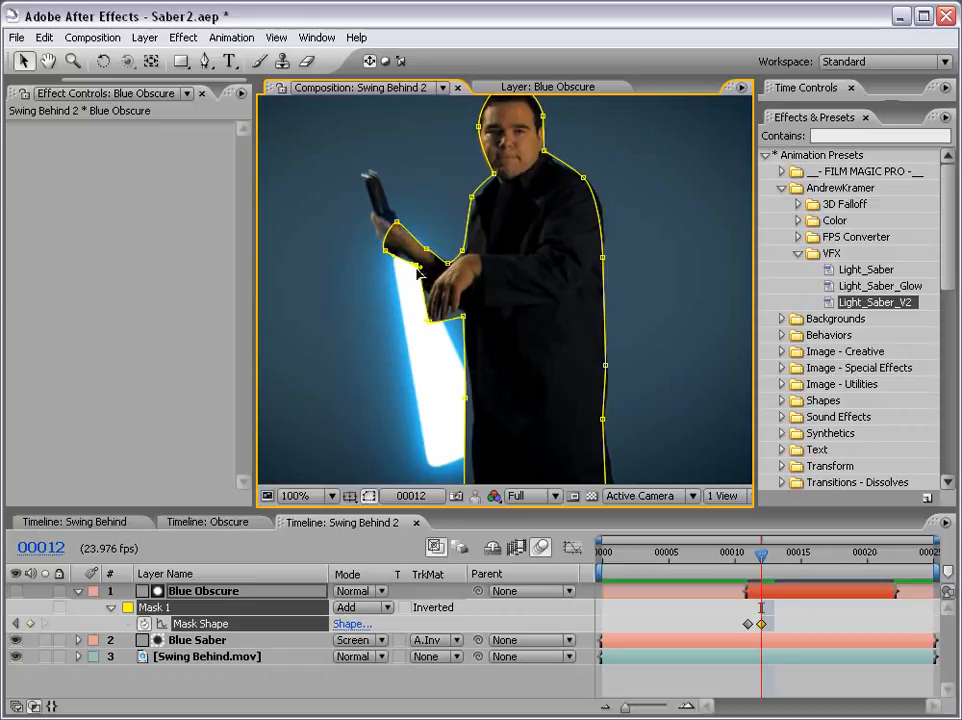
pyautogui.moveTo(429, 322); pyautogui.dragTo(431, 316)
# Step: Adjust the frame 12 mask points along the front edge of the coat to fit the actor's body
pyautogui.scroll(-2, 470, 395)
pyautogui.moveTo(456, 427); pyautogui.dragTo(467, 427)
pyautogui.moveTo(458, 316); pyautogui.dragTo(465, 332)
pyautogui.moveTo(468, 427); pyautogui.dragTo(465, 427)
pyautogui.press('space')
pyautogui.moveTo(483, 360); pyautogui.dragTo(453, 430)
# Step: At frame 13, move the mask's hand and forearm points to match the actor's arm
pyautogui.press('pagedown')
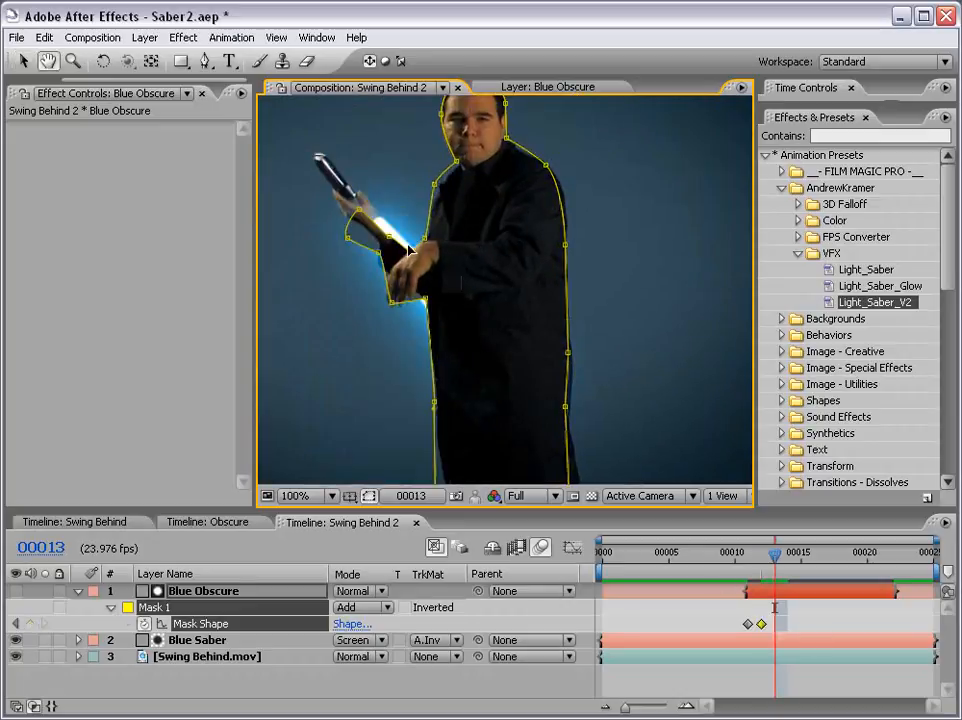
pyautogui.moveTo(363, 212); pyautogui.dragTo(418, 248)
pyautogui.moveTo(346, 238); pyautogui.dragTo(364, 220)
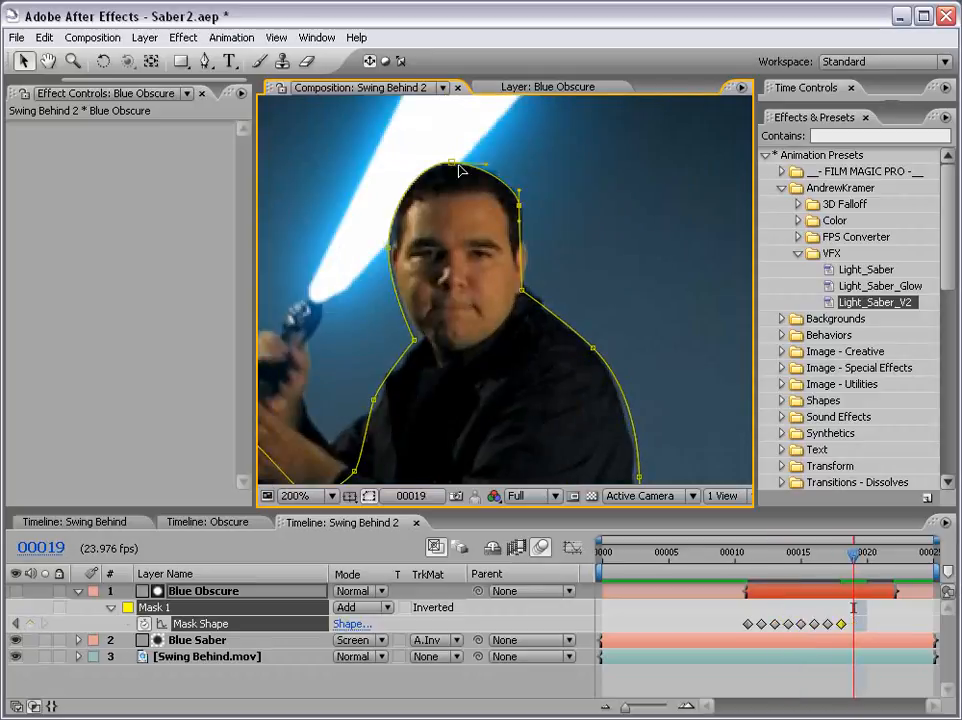
# Step: At frame 19, fit the mask points to the top and side of the actor's head, and advance one frame
pyautogui.moveTo(458, 167); pyautogui.dragTo(451, 163)
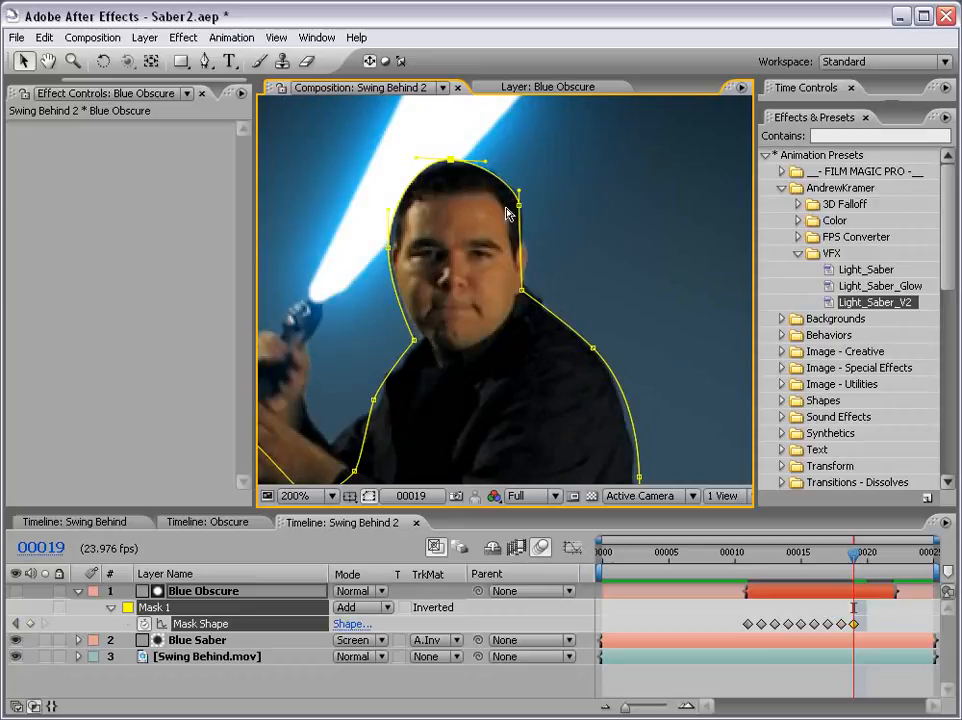
pyautogui.moveTo(520, 206); pyautogui.dragTo(525, 212)
pyautogui.moveTo(450, 160); pyautogui.dragTo(452, 164)
pyautogui.press('pagedown')
pyautogui.press(',')
pyautogui.press(',')
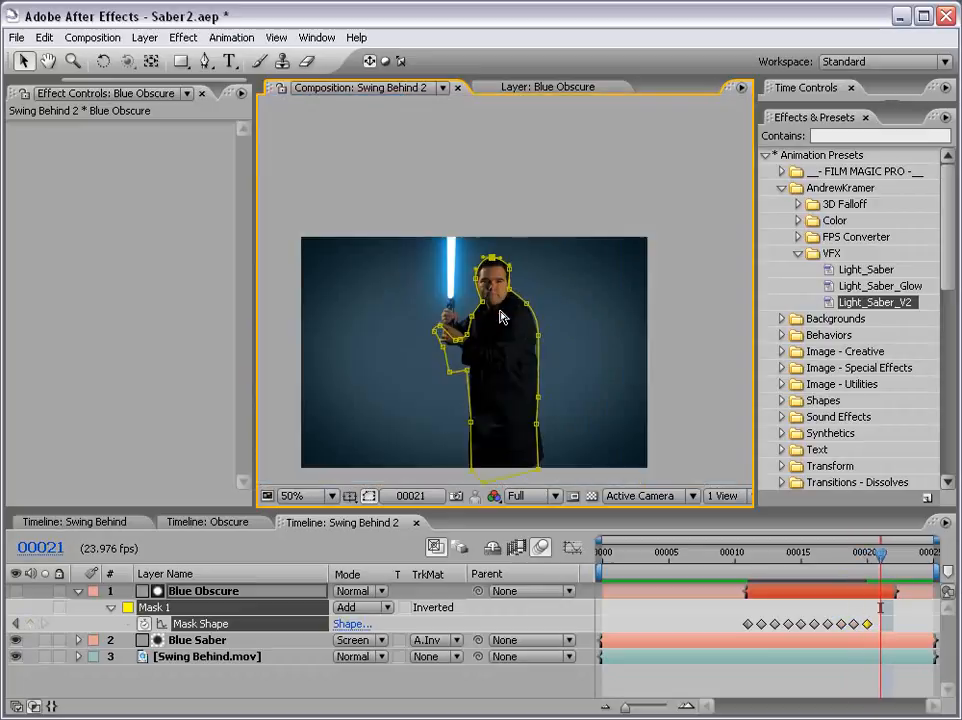
# Step: Preview the swing in an enlarged composition view to check the animated mask against the actor
pyautogui.press('space')
pyautogui.press('.')
pyautogui.press('`')
pyautogui.click(498, 279)
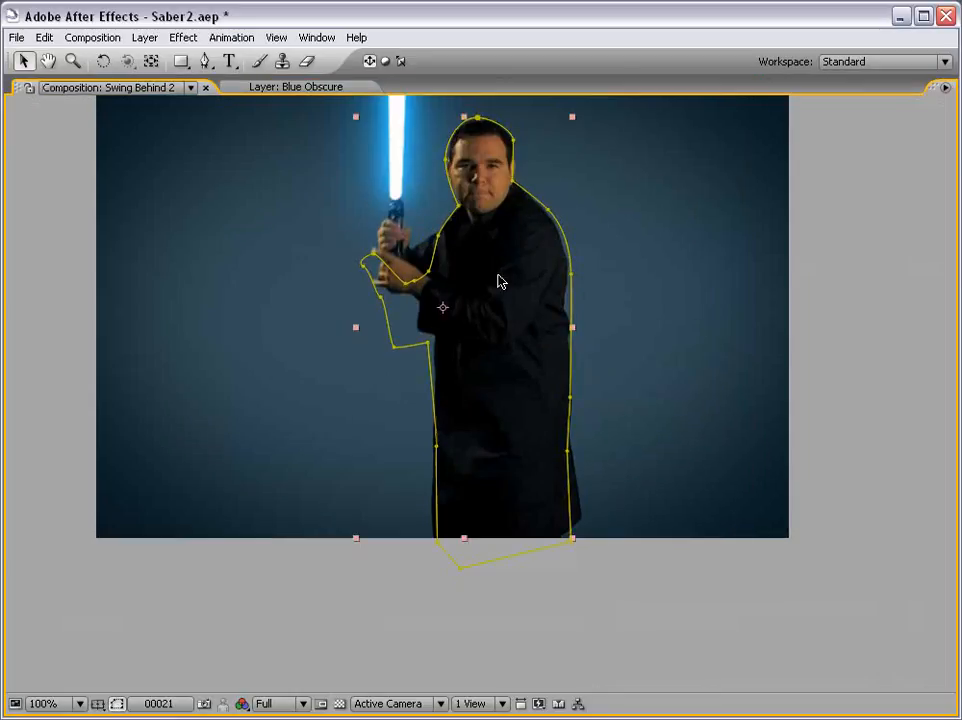
pyautogui.moveTo(524, 232); pyautogui.dragTo(492, 374)
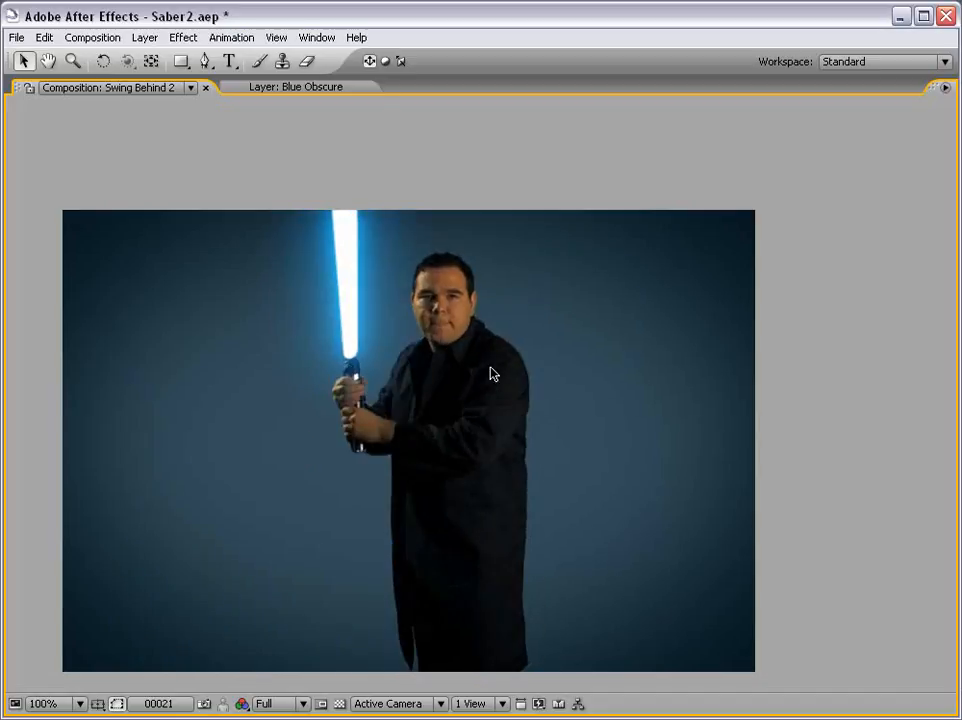
pyautogui.press('space')
# Step: Restore the full workspace and set the Mask Feather of Mask 1 on Blue Obscure to 4 pixels
pyautogui.press('`')
pyautogui.press(',')
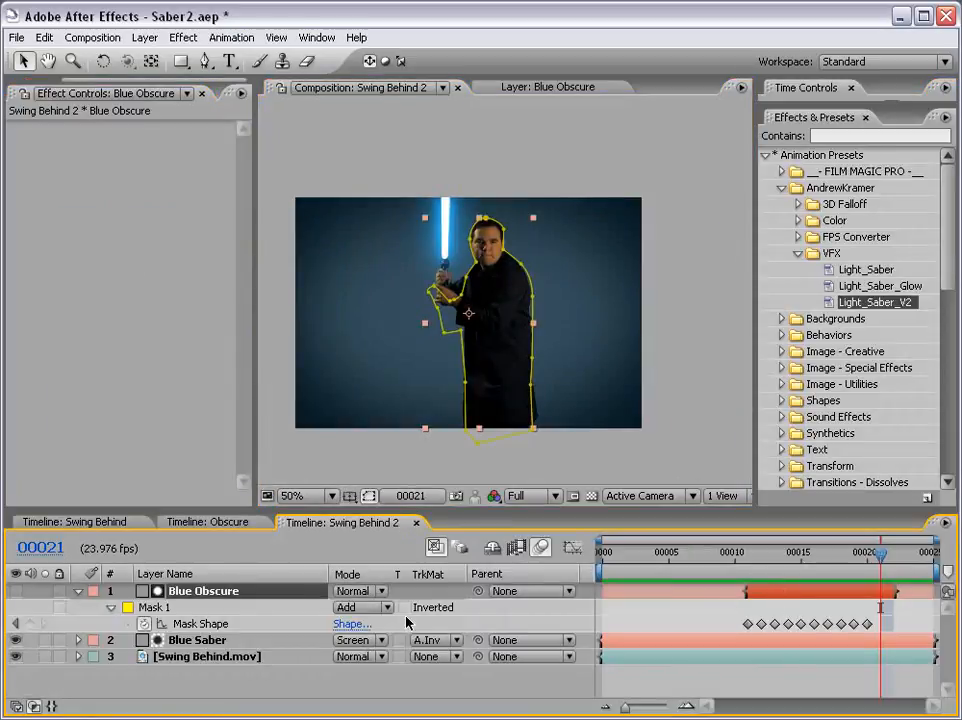
pyautogui.press('f')
pyautogui.click(350, 623)
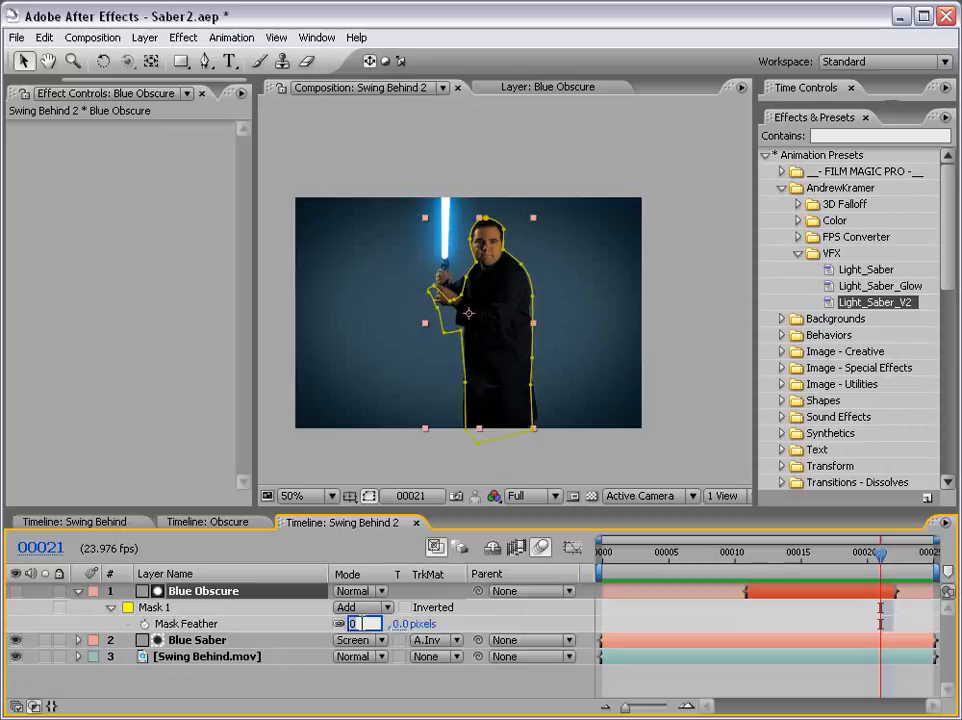
pyautogui.write('4')
pyautogui.press('Return')
# Step: Preview the saber swing with the feathered mask in an enlarged composition view
pyautogui.press('`')
pyautogui.press('.')
pyautogui.press('KP_0')
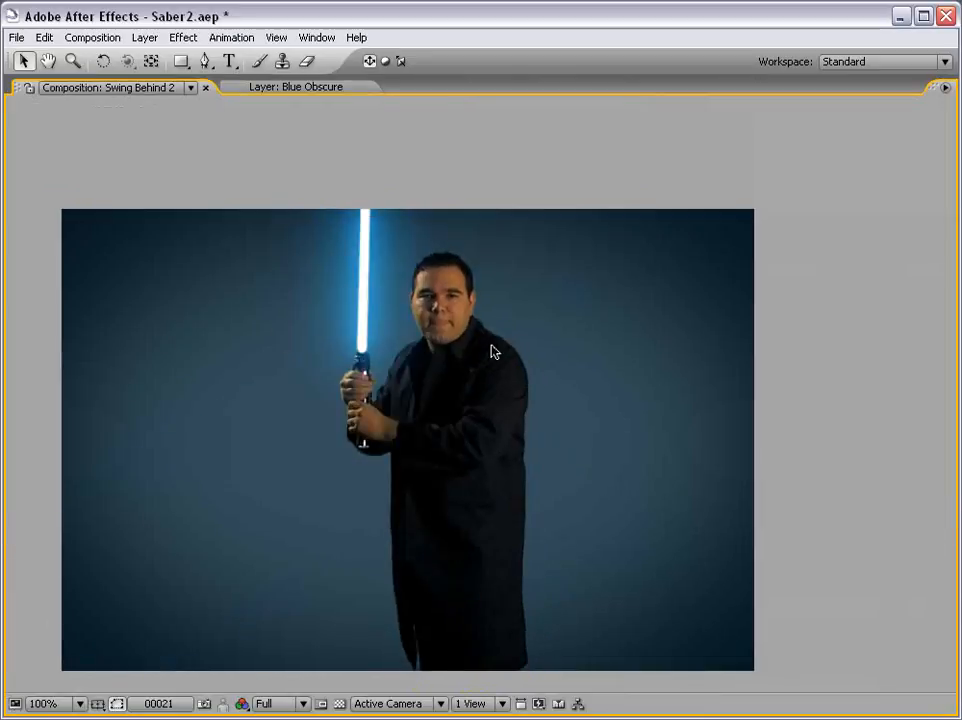
# Step: Restore the full workspace and inspect the saber's feathered edge around the actor's head at frame 17 in close-up
pyautogui.press('space')
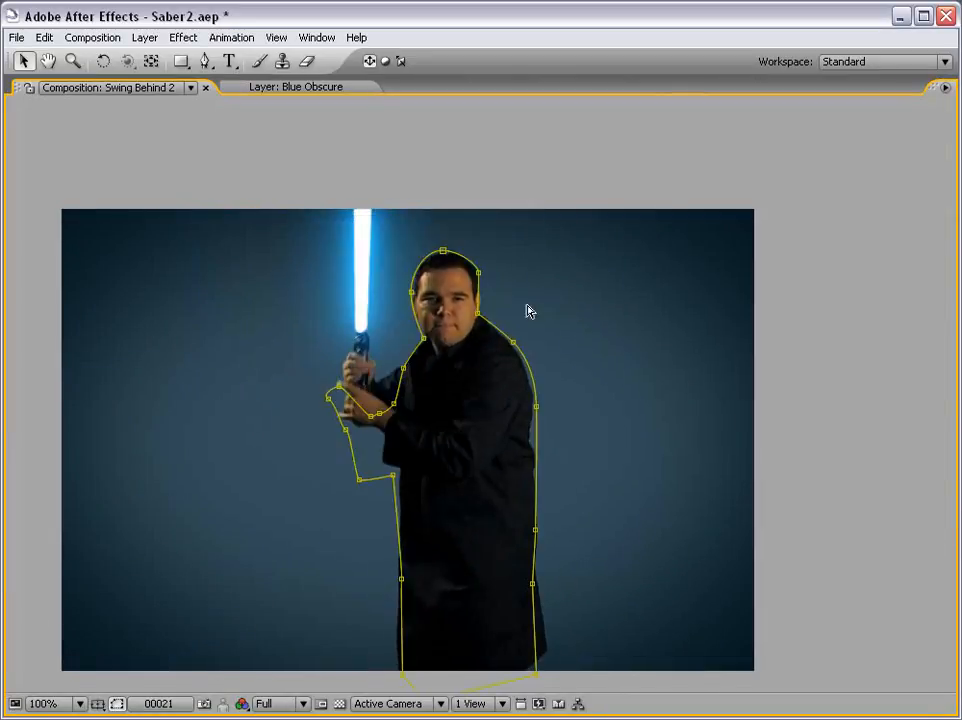
pyautogui.press('`')
pyautogui.moveTo(760, 560); pyautogui.dragTo(828, 564)
pyautogui.scroll(1, 424, 268)
pyautogui.moveTo(512, 208); pyautogui.dragTo(517, 332)
pyautogui.scroll(1, 478, 311)
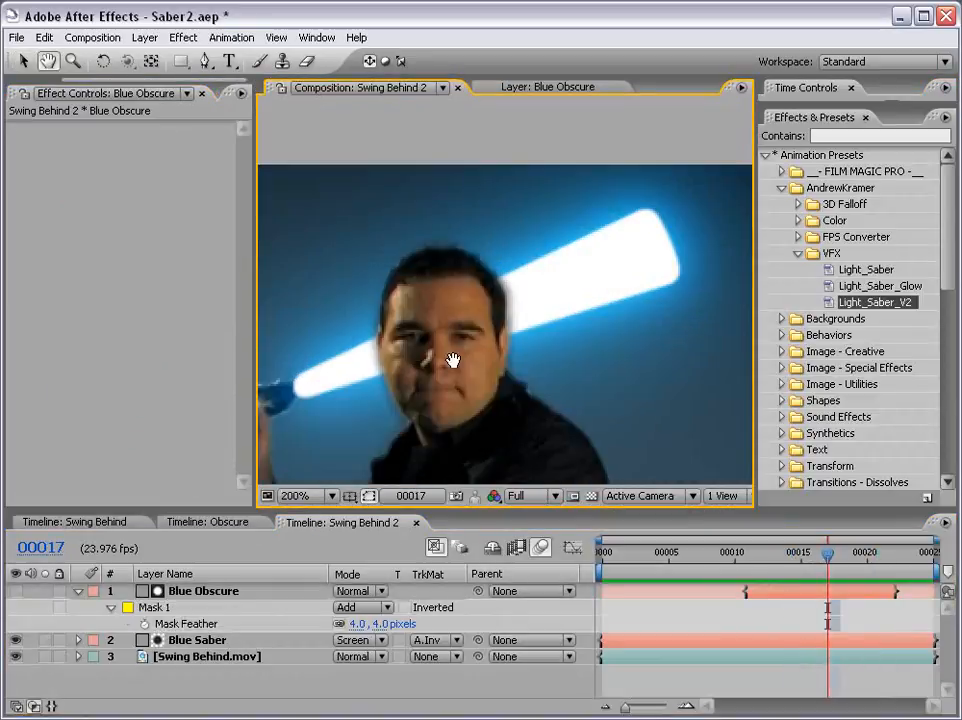
pyautogui.scroll(-2, 478, 350)
pyautogui.press('f')
pyautogui.click(185, 673)
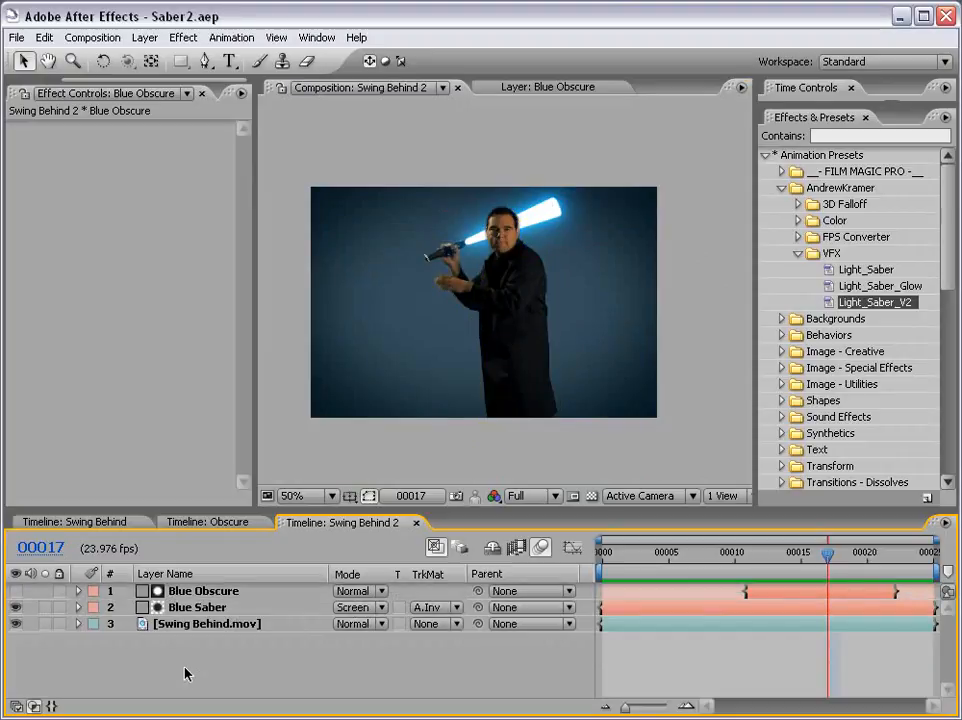
# Step: Turn off Show Glow on the Blue Saber layer and set its saber Color to white, FFFFFF
pyautogui.click(199, 609)
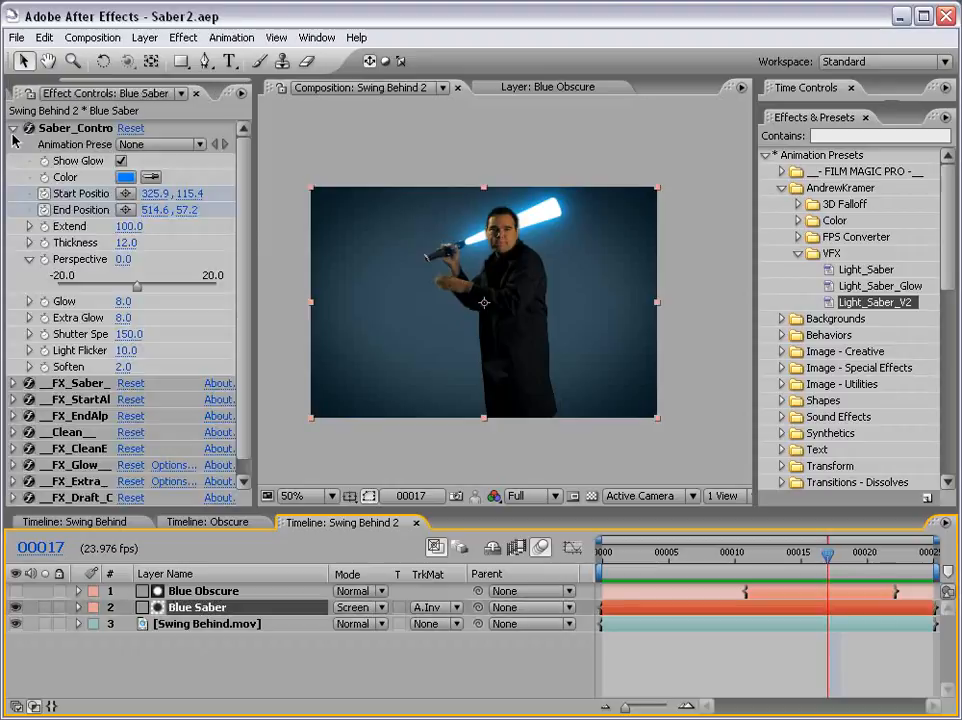
pyautogui.click(121, 161)
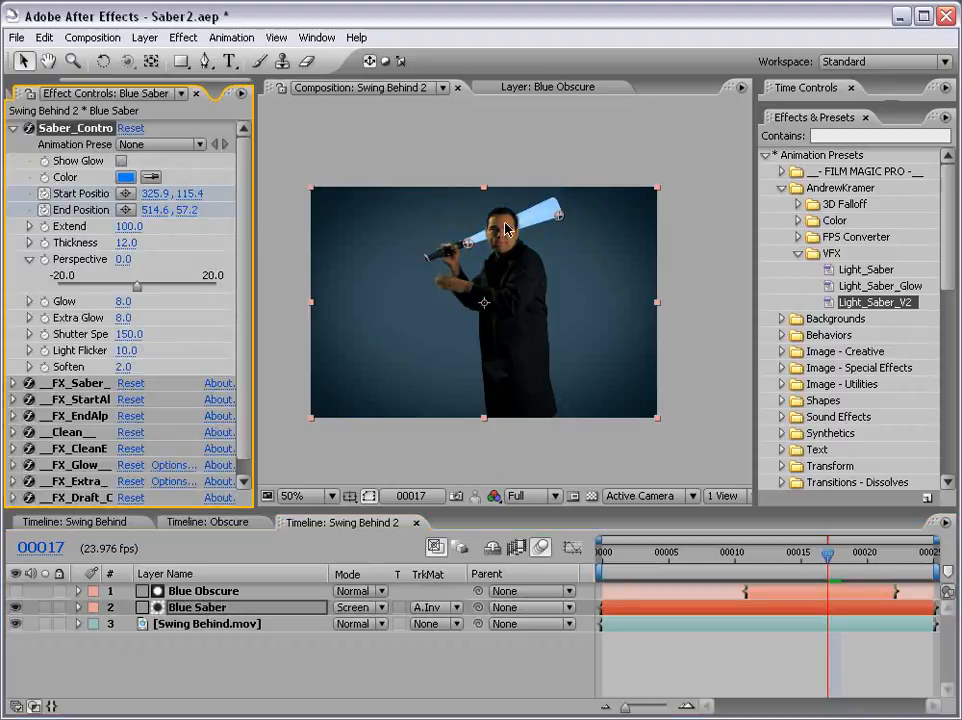
pyautogui.click(125, 177)
pyautogui.click(275, 316)
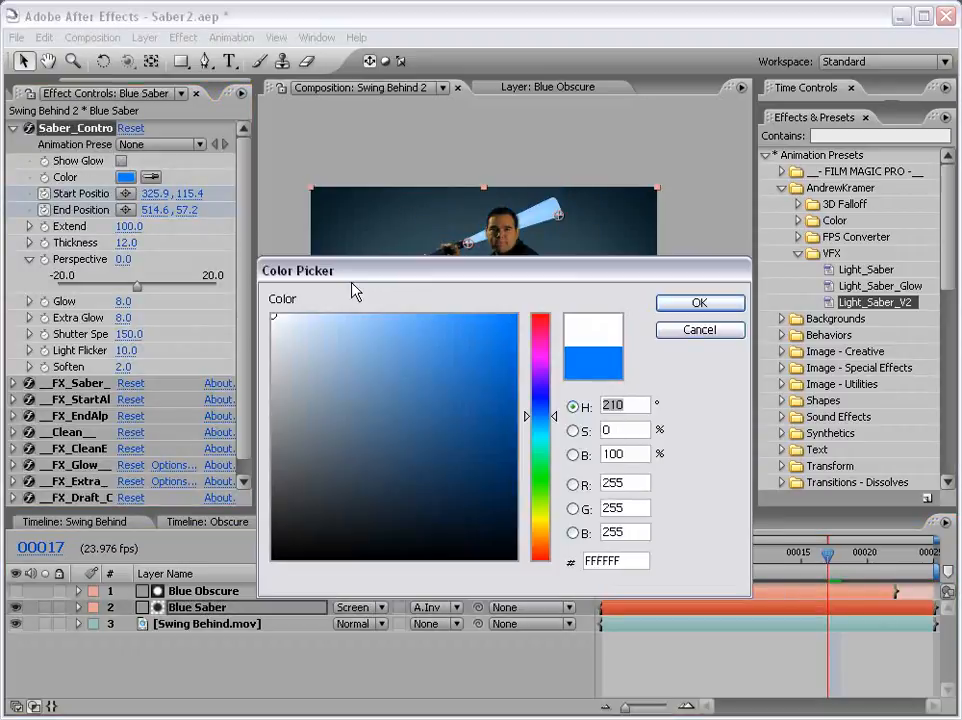
pyautogui.click(699, 303)
pyautogui.press('/')
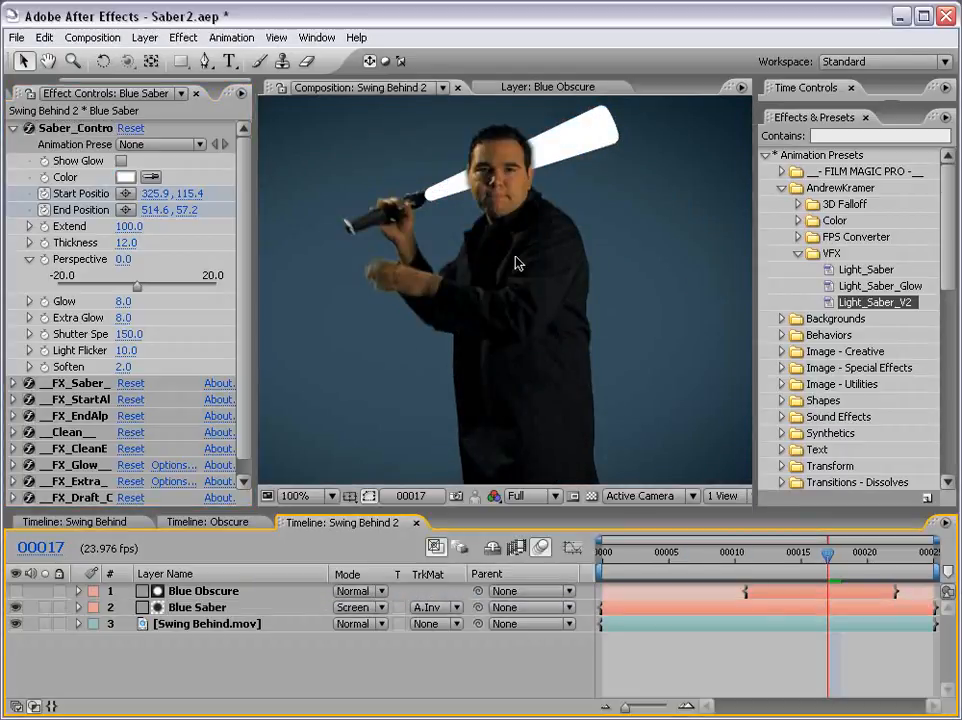
# Step: Pre-compose the Blue Obscure and Blue Saber layers into a composition named Saber, moving all attributes into it
pyautogui.click(205, 591)
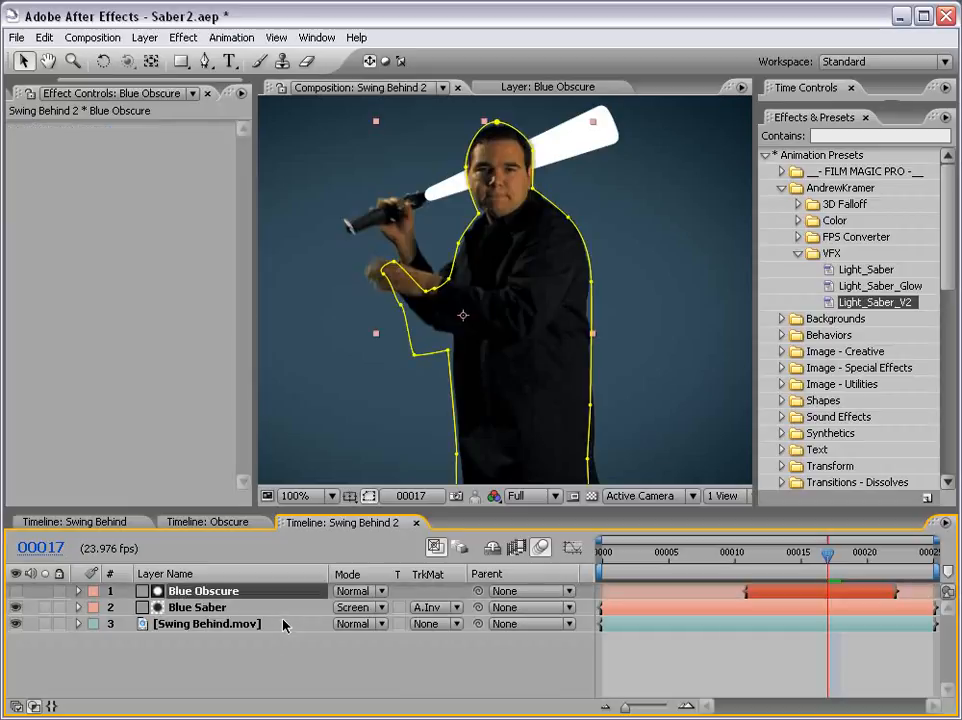
pyautogui.click(243, 645)
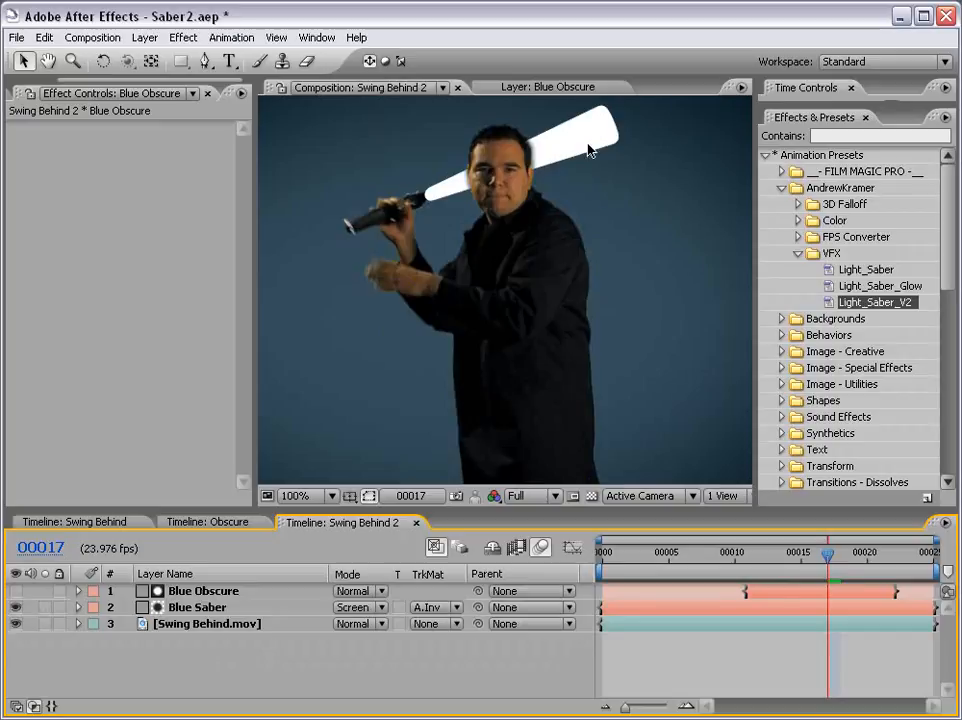
pyautogui.click(197, 607)
pyautogui.keyDown('shift'); pyautogui.click(197, 591); pyautogui.keyUp('shift')
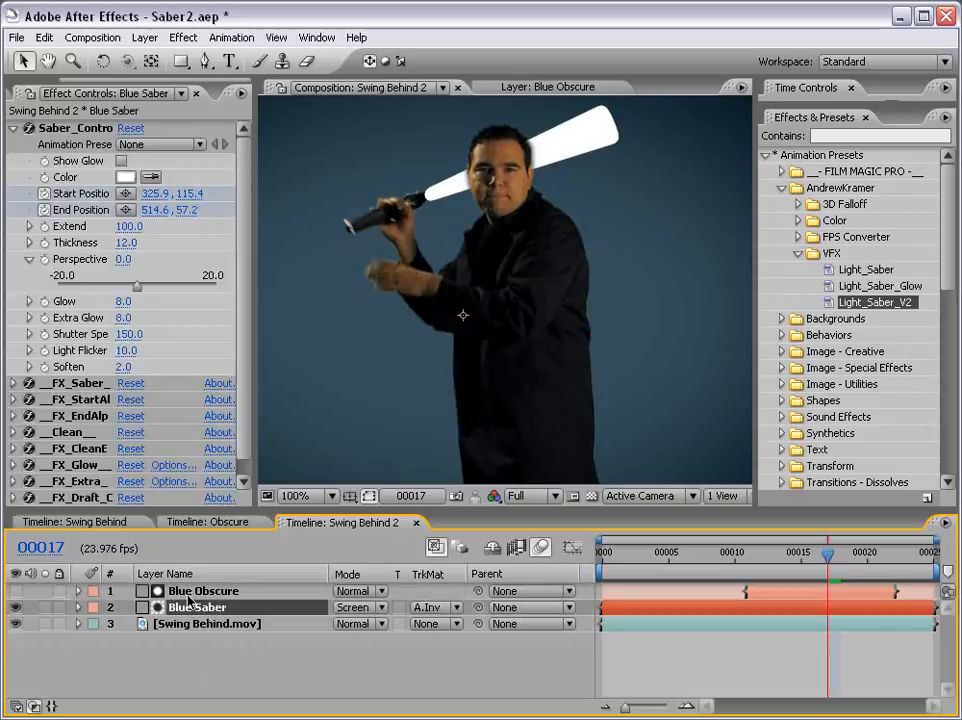
pyautogui.click(145, 37)
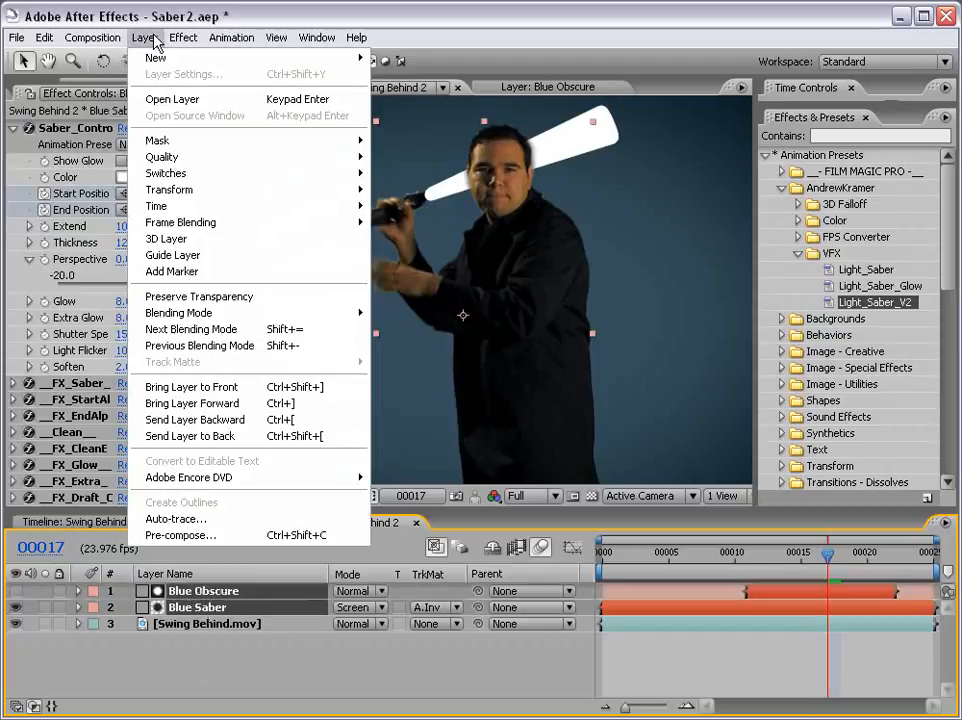
pyautogui.click(190, 533)
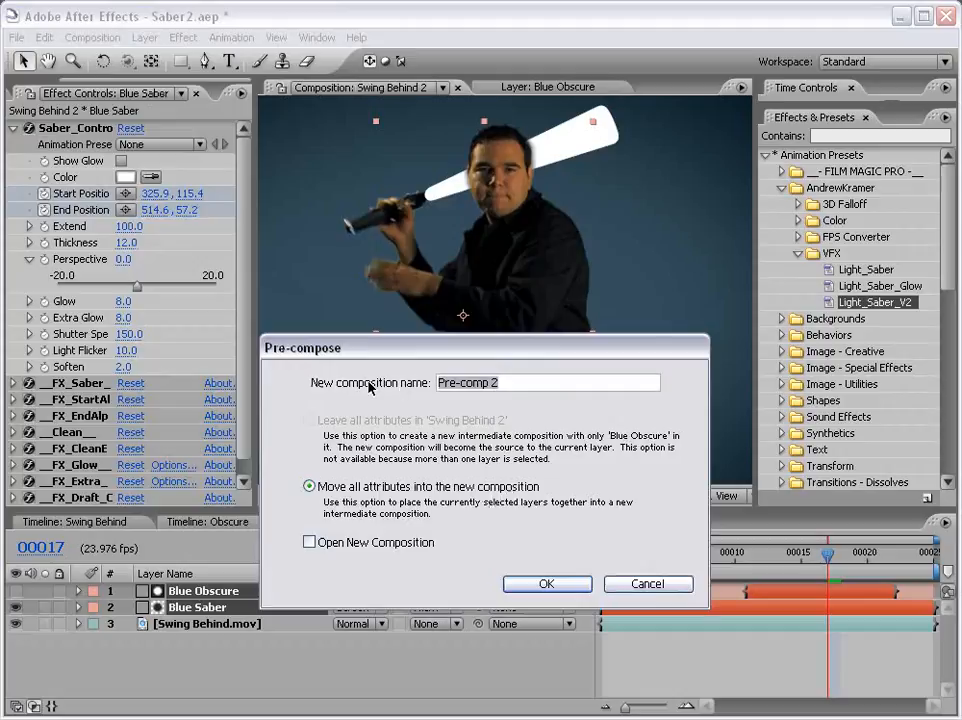
pyautogui.write('Saber')
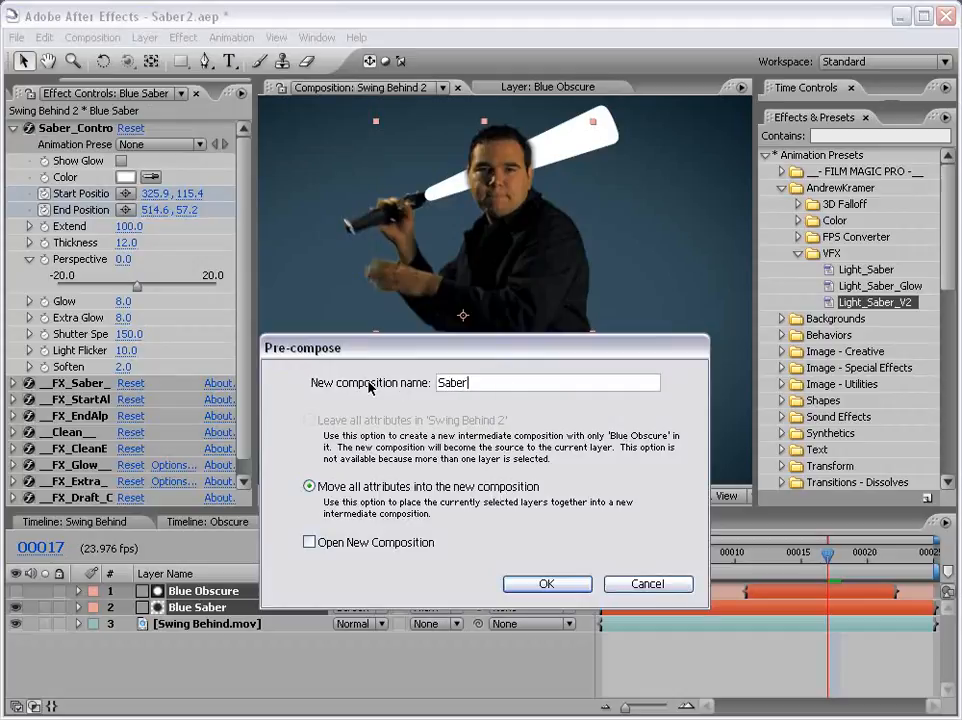
pyautogui.click(547, 583)
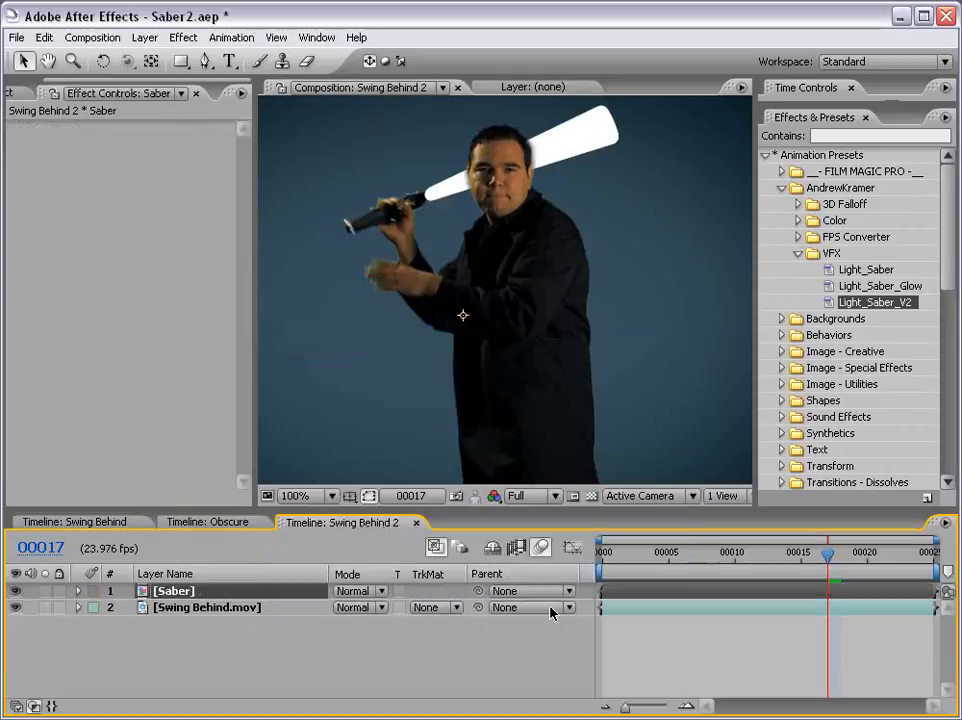
# Step: Apply the Light_Saber_Glow preset to the Saber layer and show only the Saber_Glow settings expanded
pyautogui.click(776, 594)
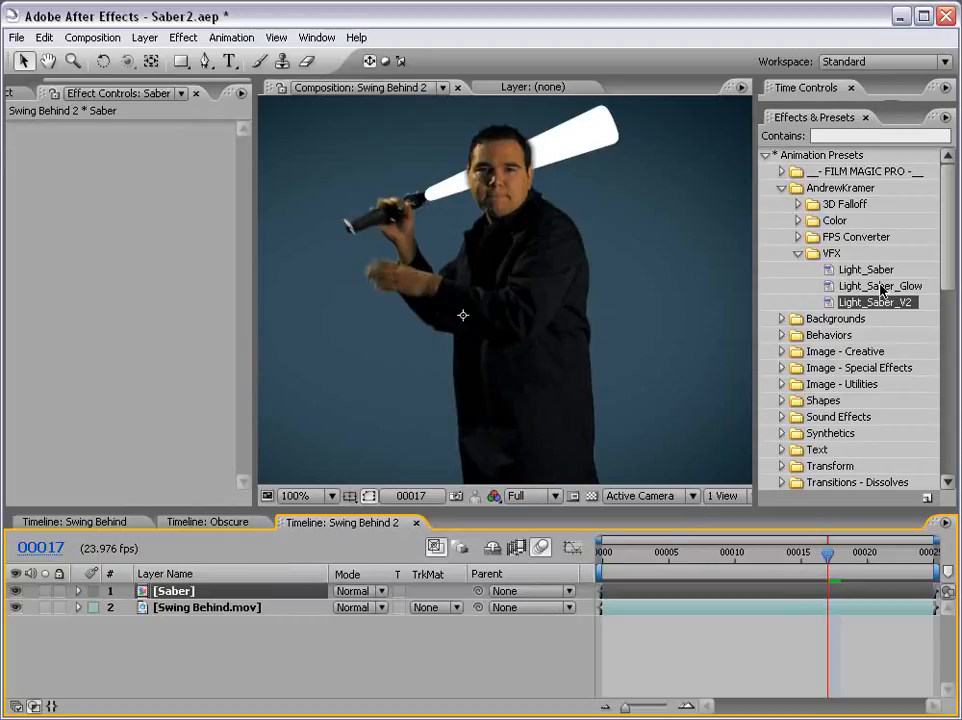
pyautogui.moveTo(848, 288); pyautogui.dragTo(675, 593)
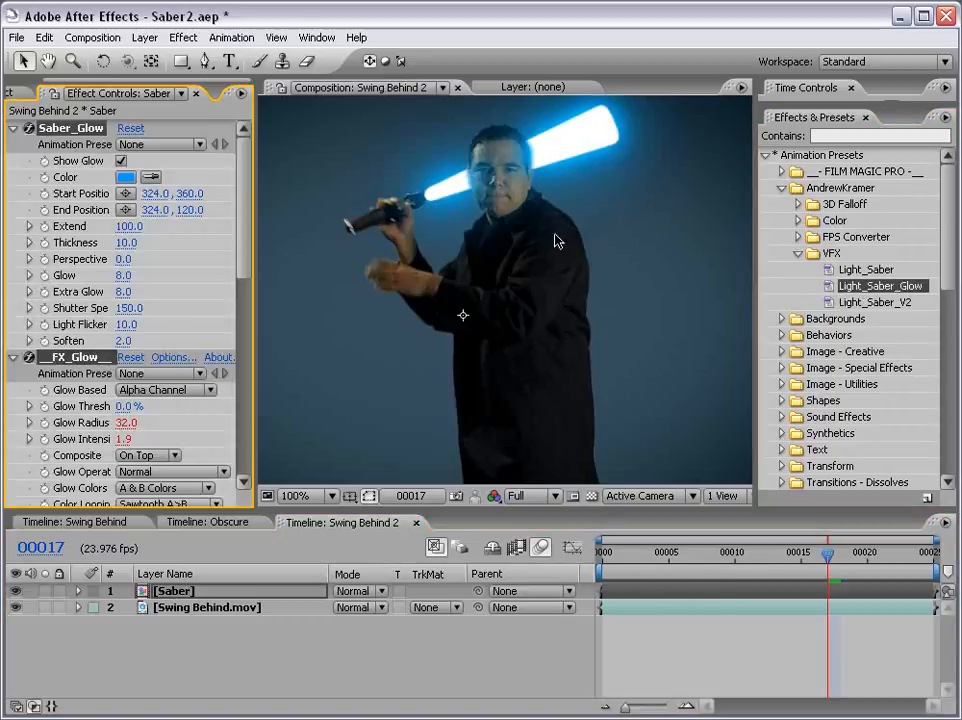
pyautogui.keyDown('ctrl'); pyautogui.click(14, 358); pyautogui.keyUp('ctrl')
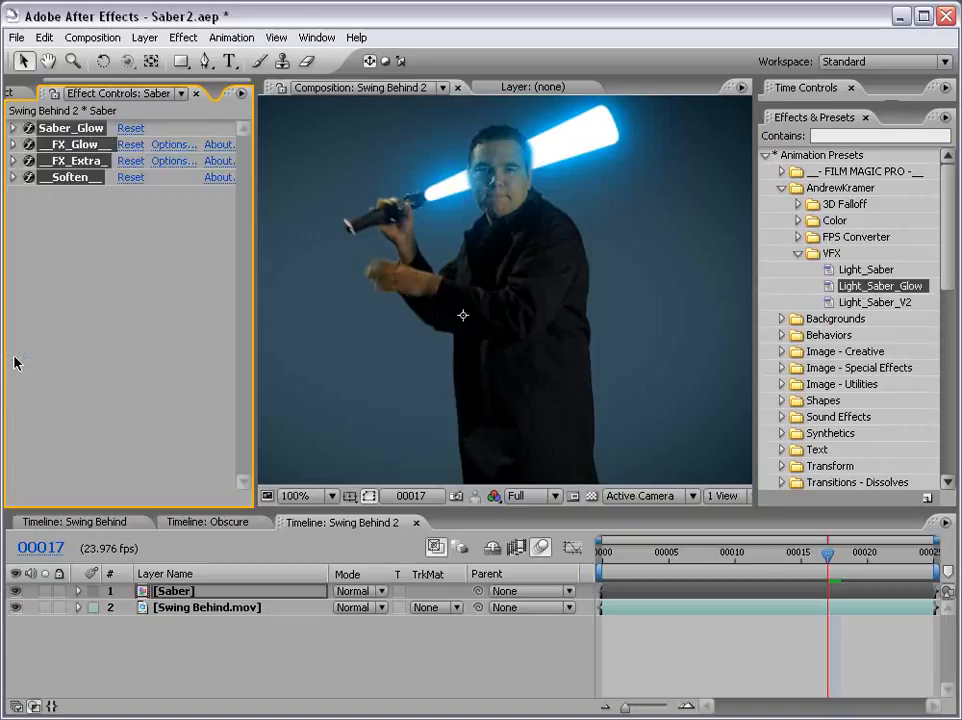
pyautogui.click(13, 128)
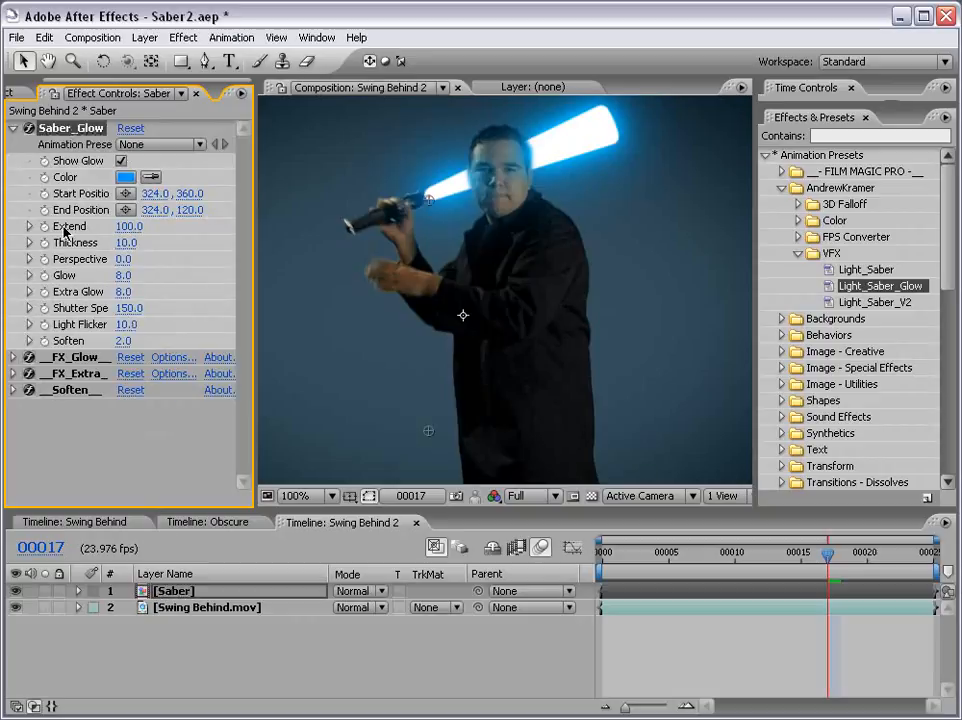
# Step: In the Obscure composition, set Solid 2's saber Color to red FF0000 and copy its Saber_Controls settings onto Saber_Glow in Swing Behind 2
pyautogui.click(195, 526)
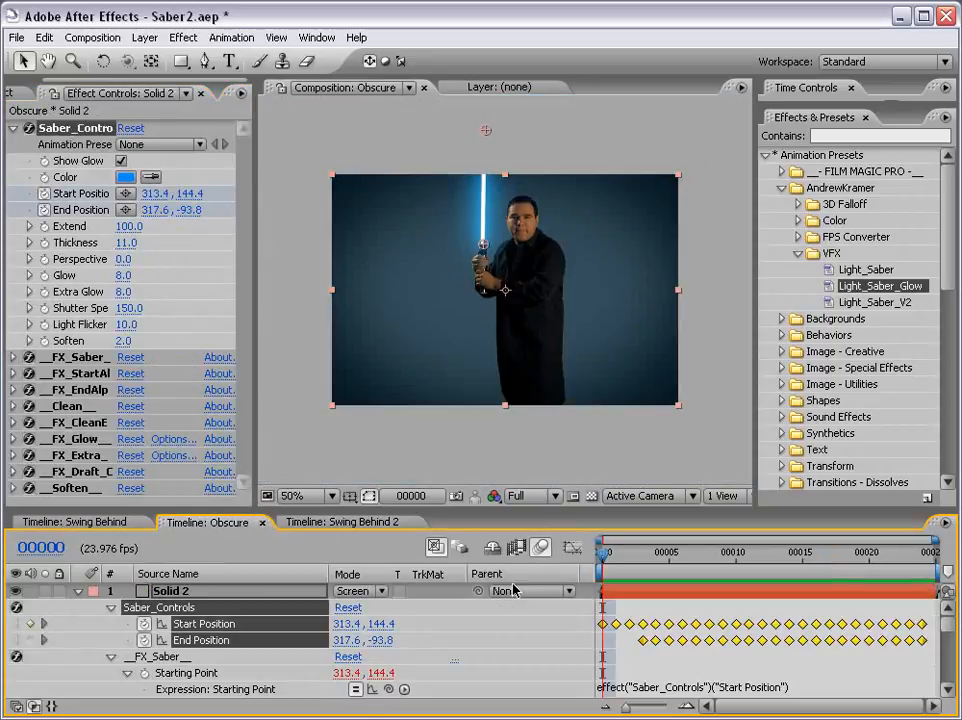
pyautogui.click(609, 592)
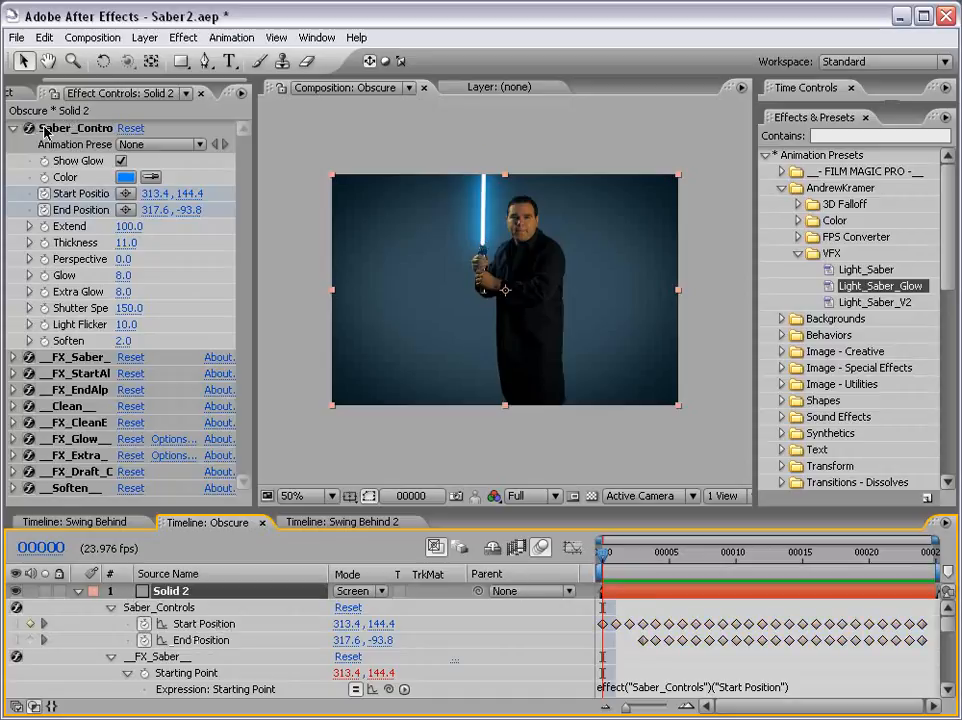
pyautogui.click(125, 177)
pyautogui.moveTo(540, 390); pyautogui.dragTo(613, 323)
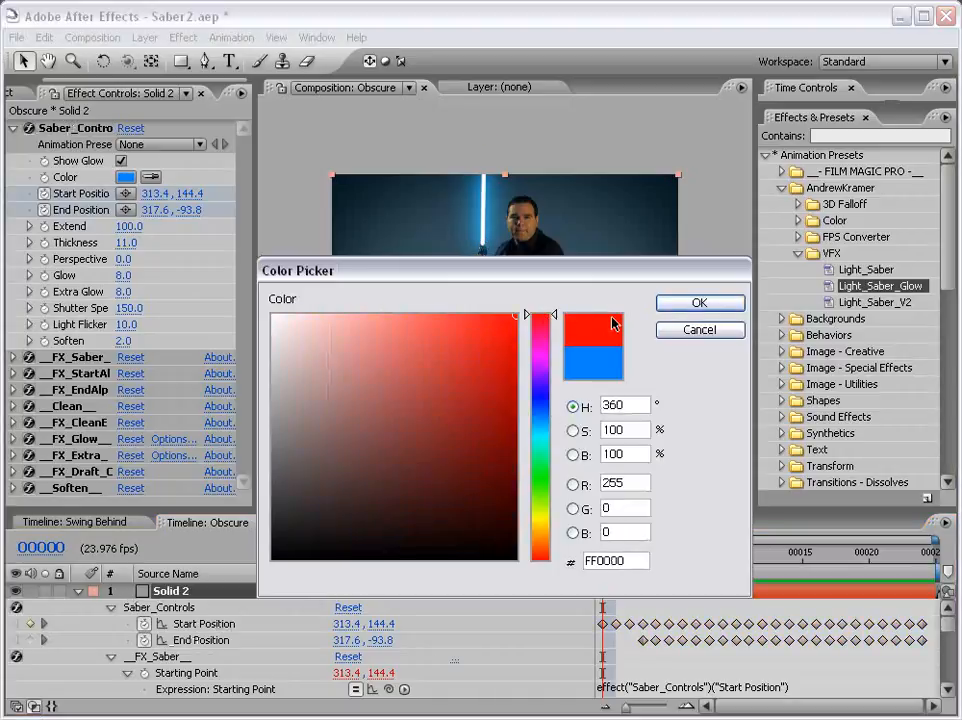
pyautogui.click(690, 302)
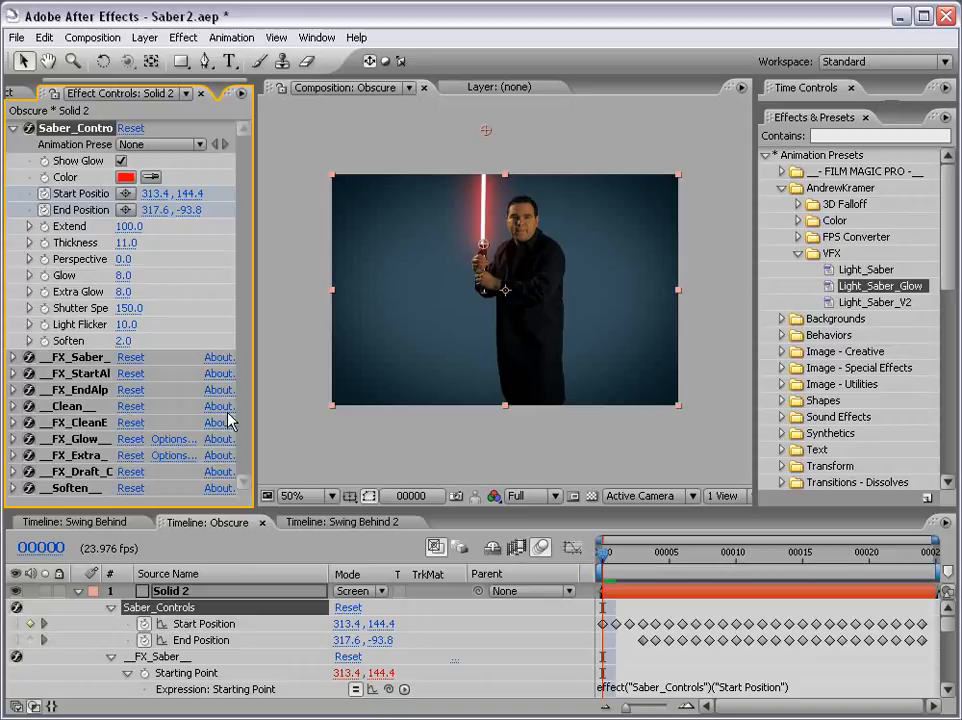
pyautogui.click(330, 522)
pyautogui.click(75, 127)
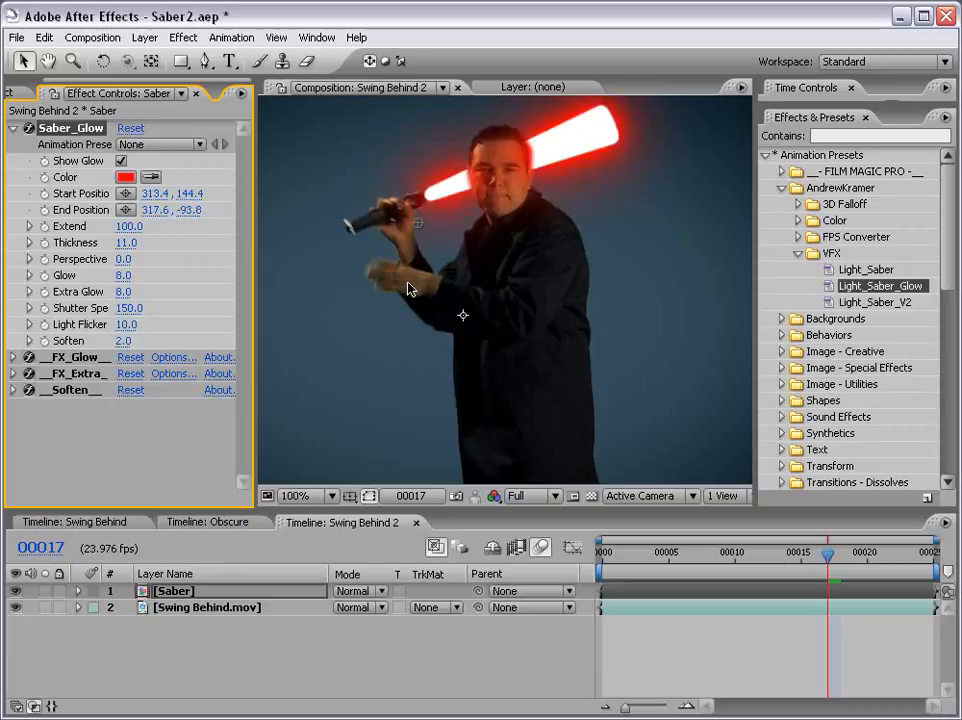
# Step: Set the Saber layer's blending mode to Screen and its Saber_Glow Color to orange, FF4200
pyautogui.click(361, 592)
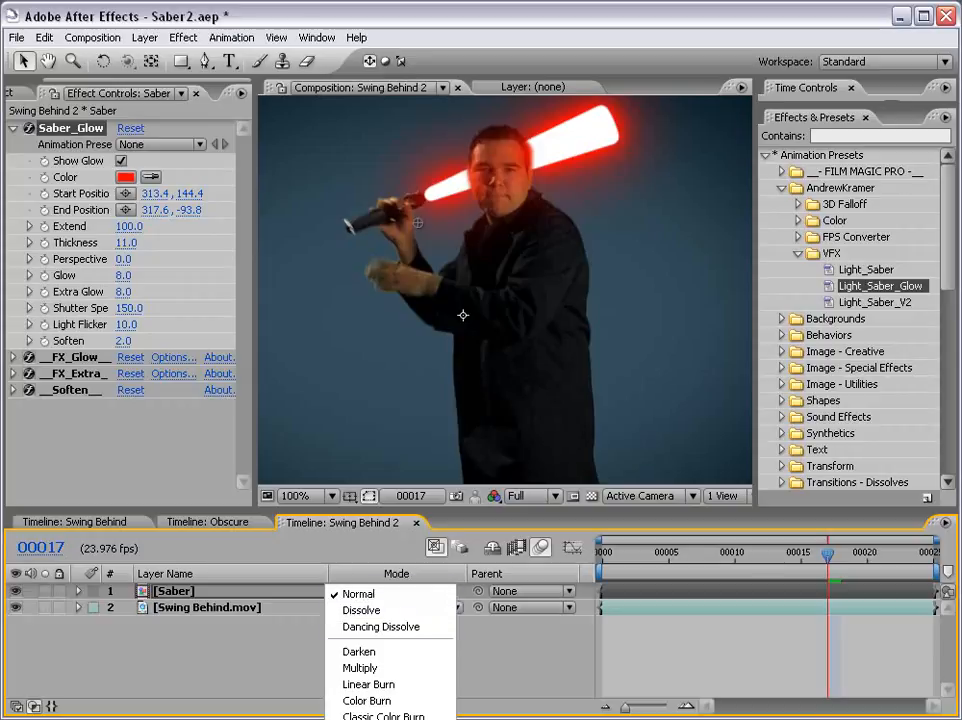
pyautogui.click(348, 715)
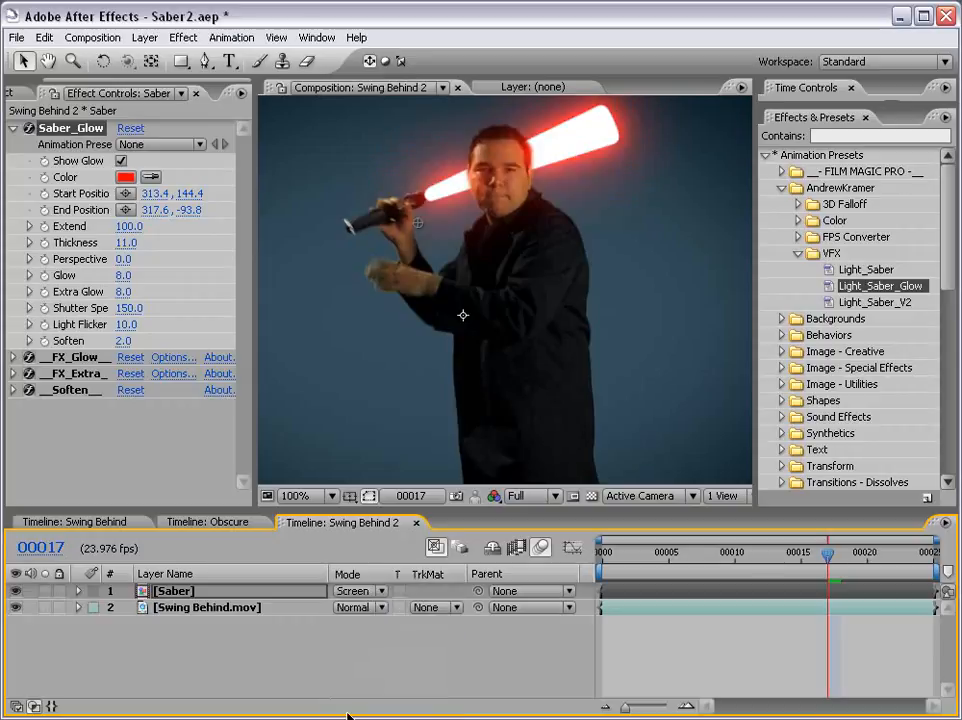
pyautogui.click(125, 177)
pyautogui.moveTo(532, 552); pyautogui.dragTo(536, 549)
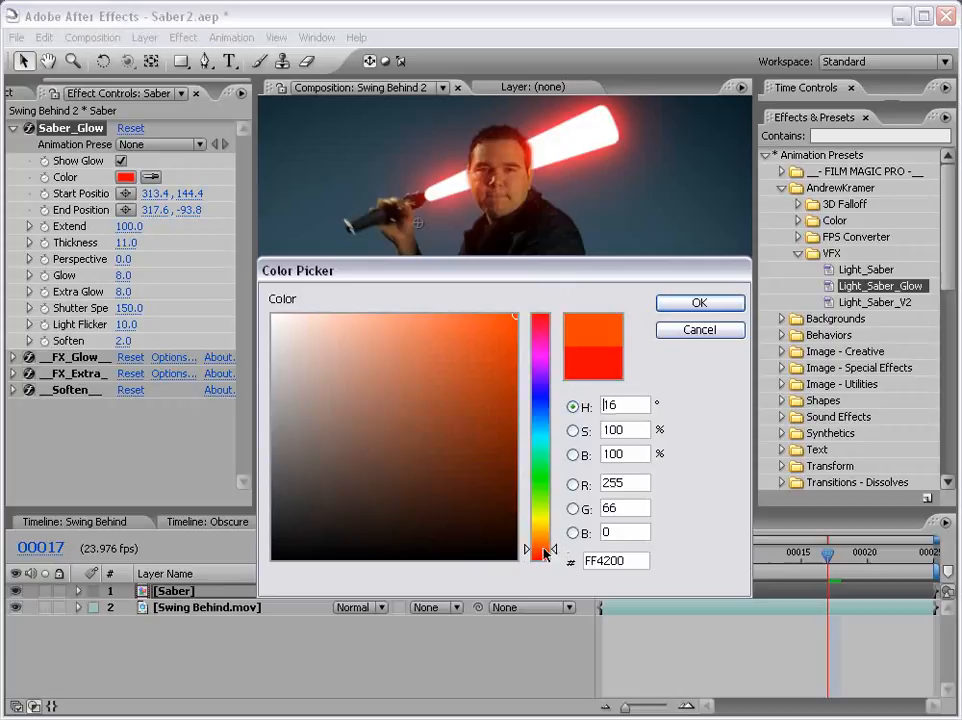
pyautogui.click(699, 303)
# Step: Preview the swing with the orange glow, and examine how the glow spills over the actor's head at frame 18
pyautogui.press(',')
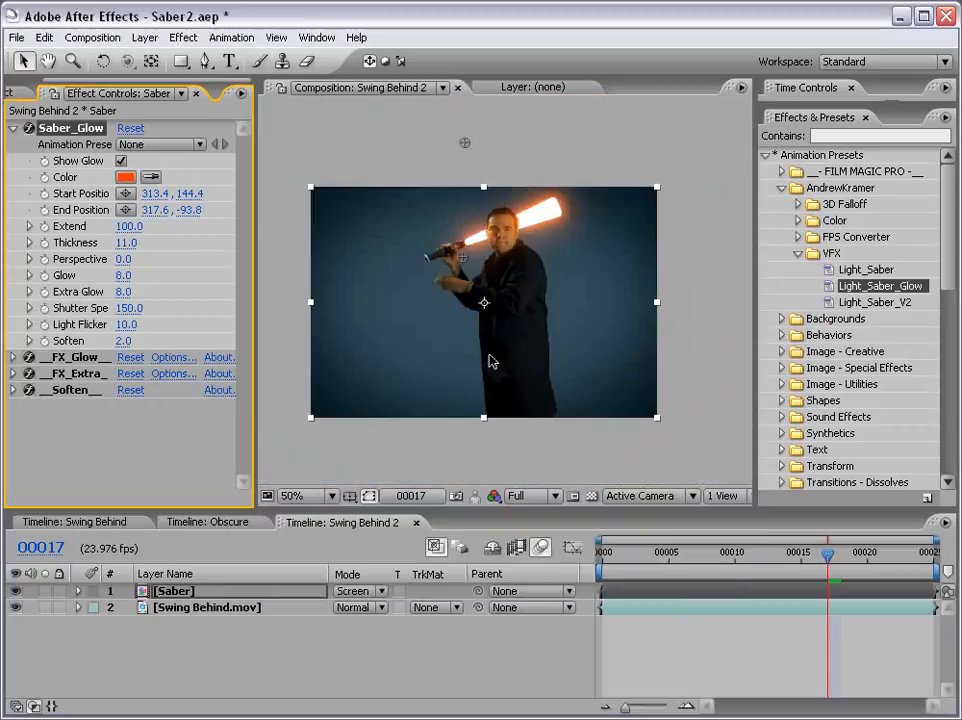
pyautogui.press('.')
pyautogui.press('space')
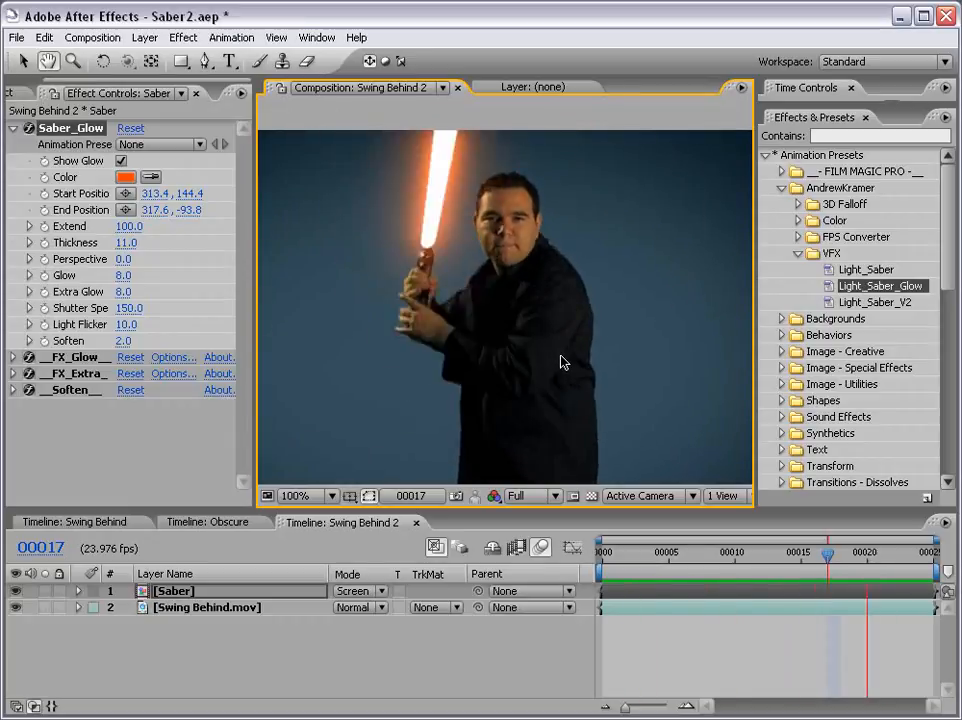
pyautogui.press('space')
pyautogui.press('pagedown')
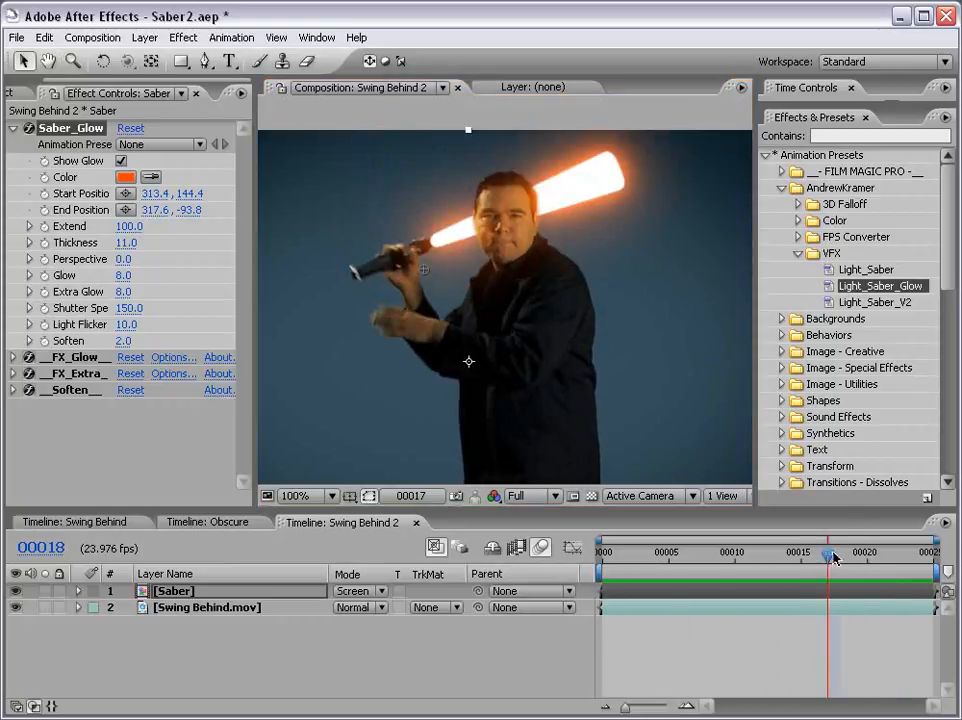
pyautogui.press('pagedown')
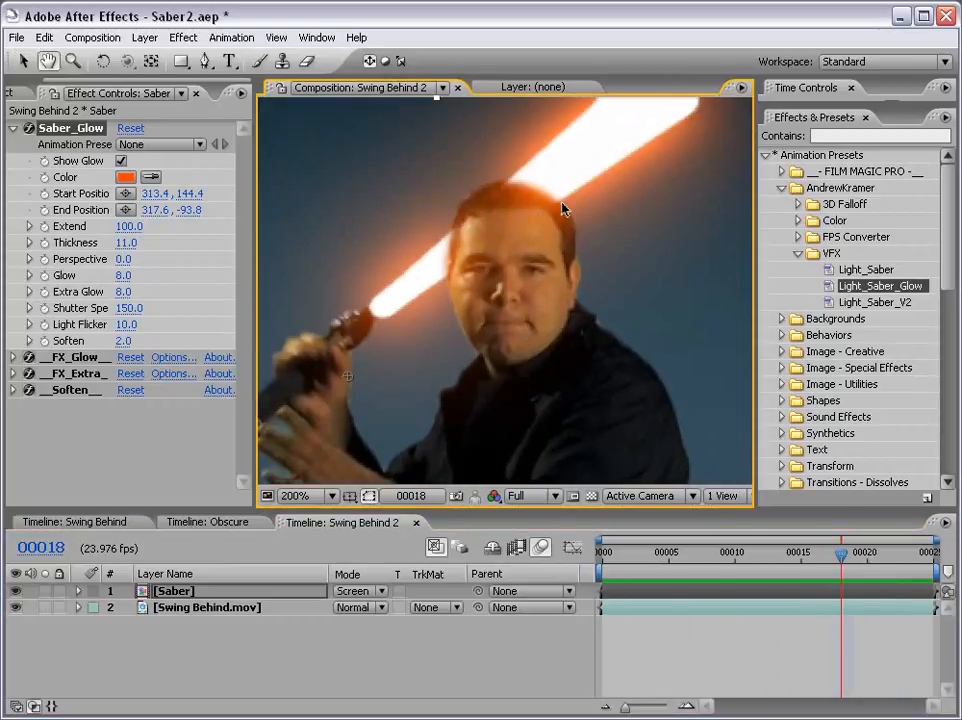